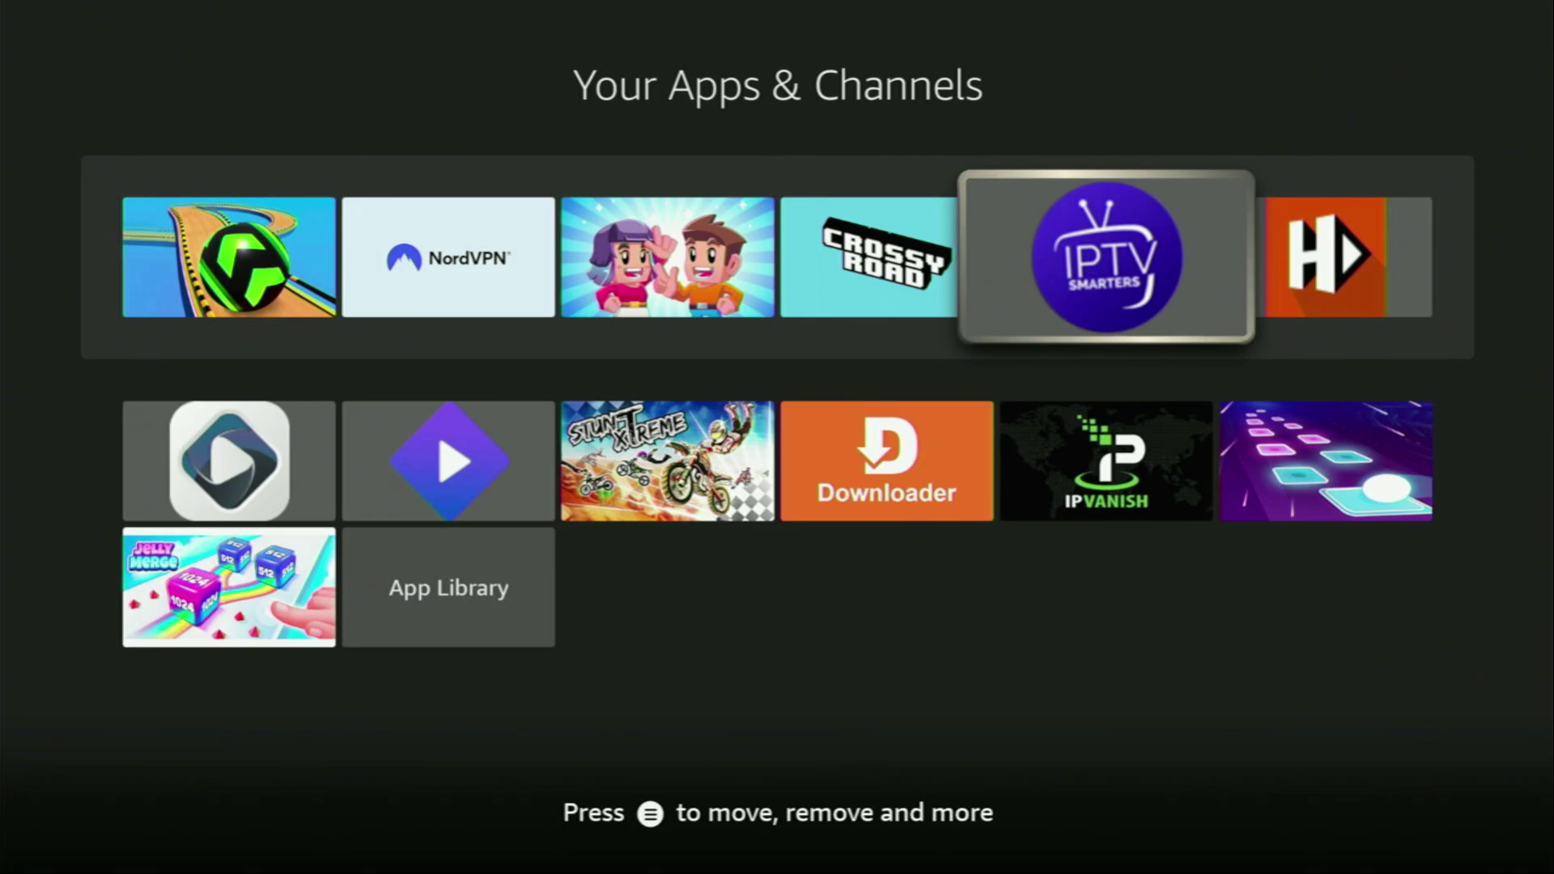
- Browse the Your Apps & Channels grid past Downloader and IPTV Smarters to Crossy Road
{"action": "key", "text": "Left"}
{"action": "key", "text": "Down"}
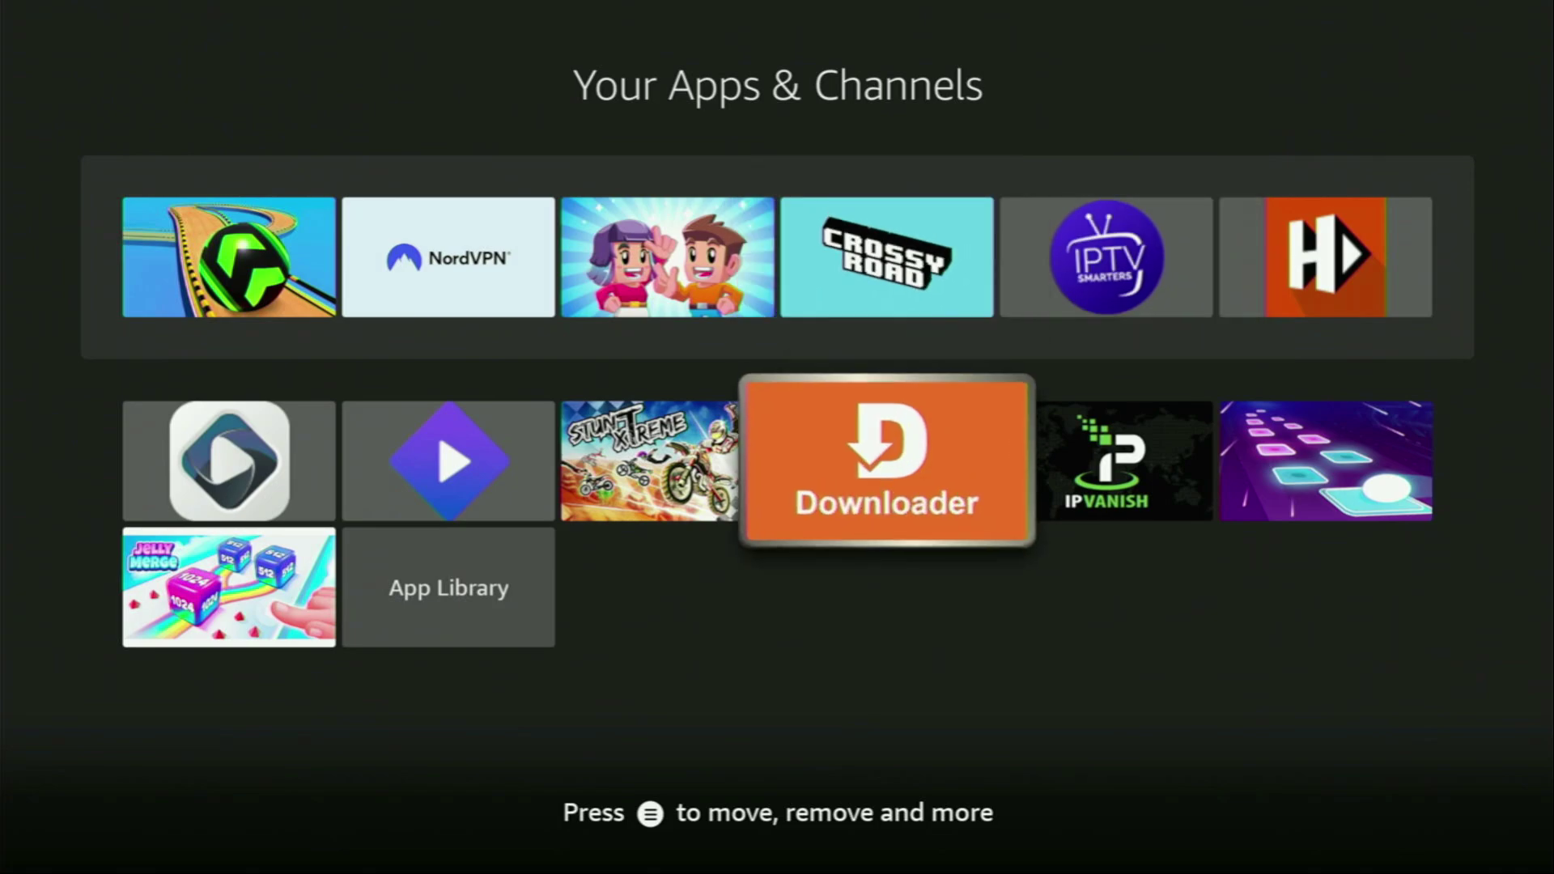
{"action": "key", "text": "Right"}
{"action": "key", "text": "Up"}
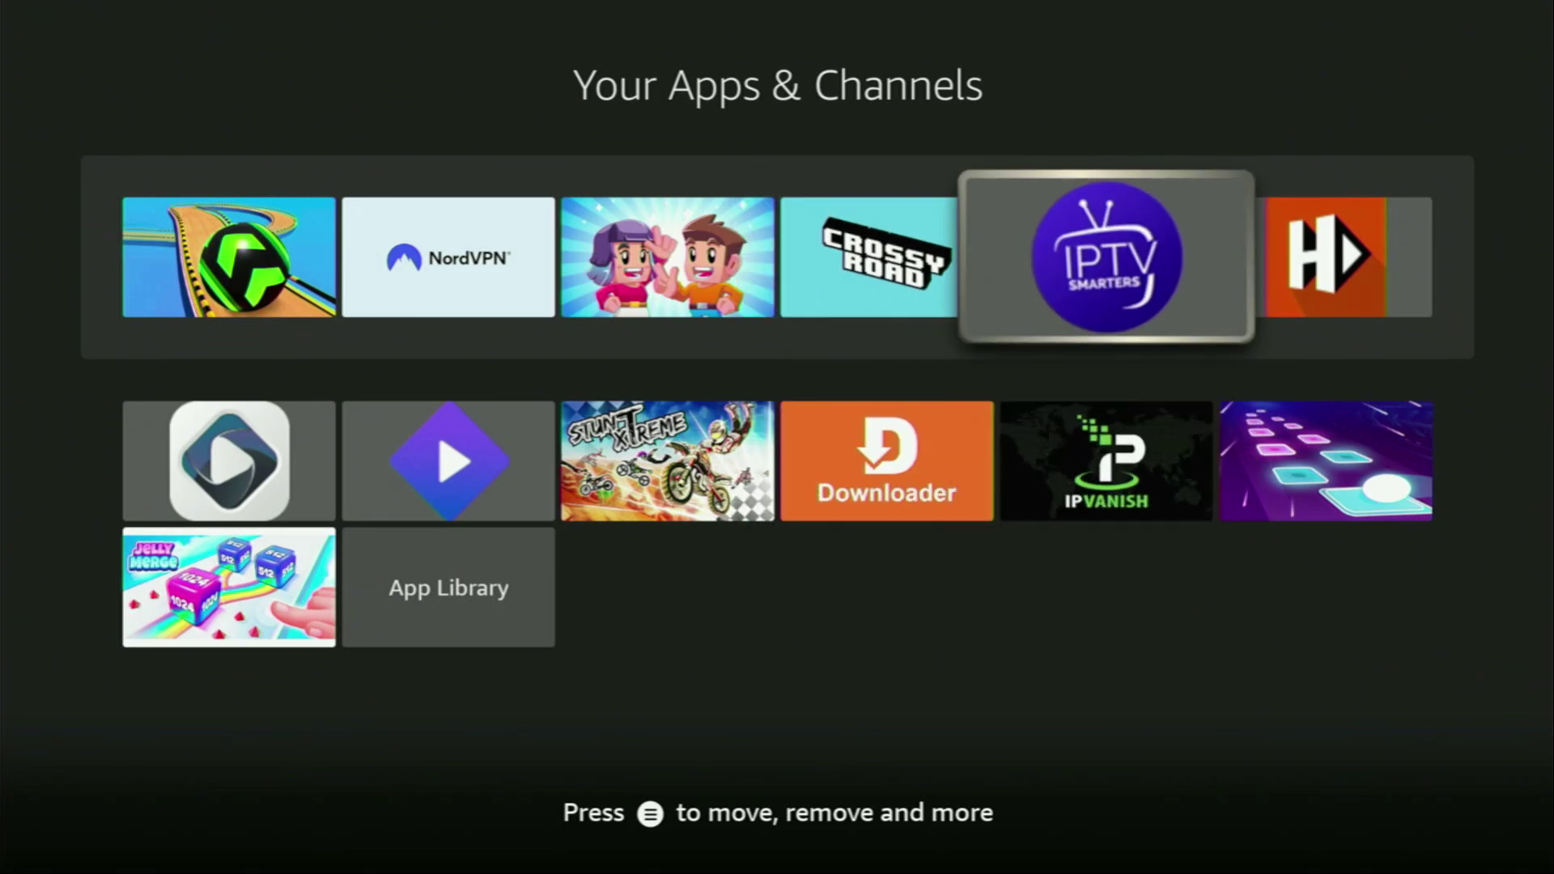
{"action": "key", "text": "Left"}
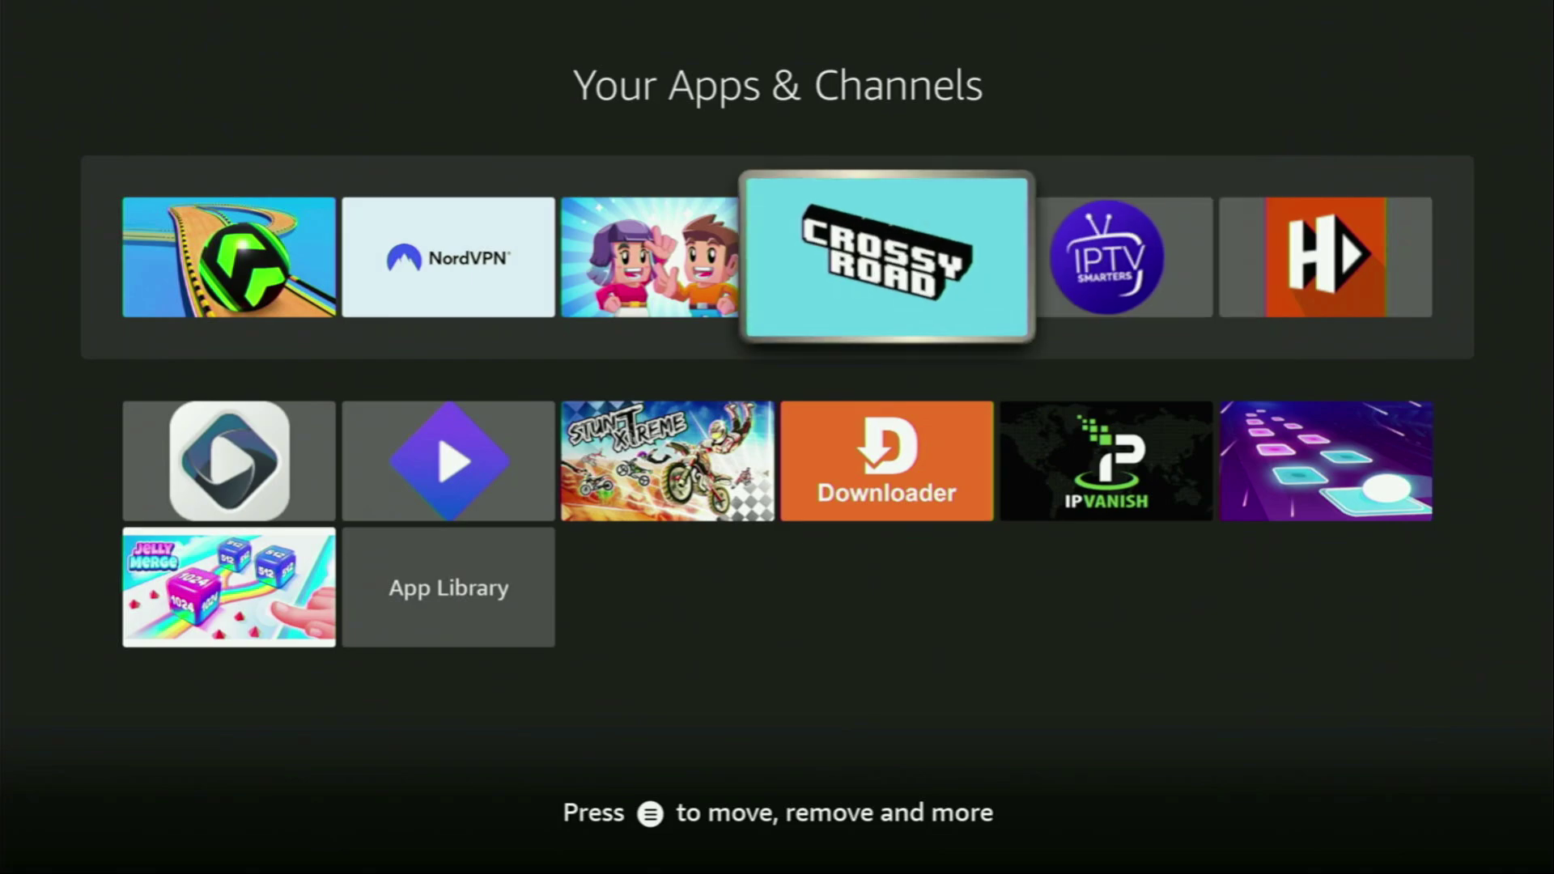
{"action": "key", "text": "Home"}
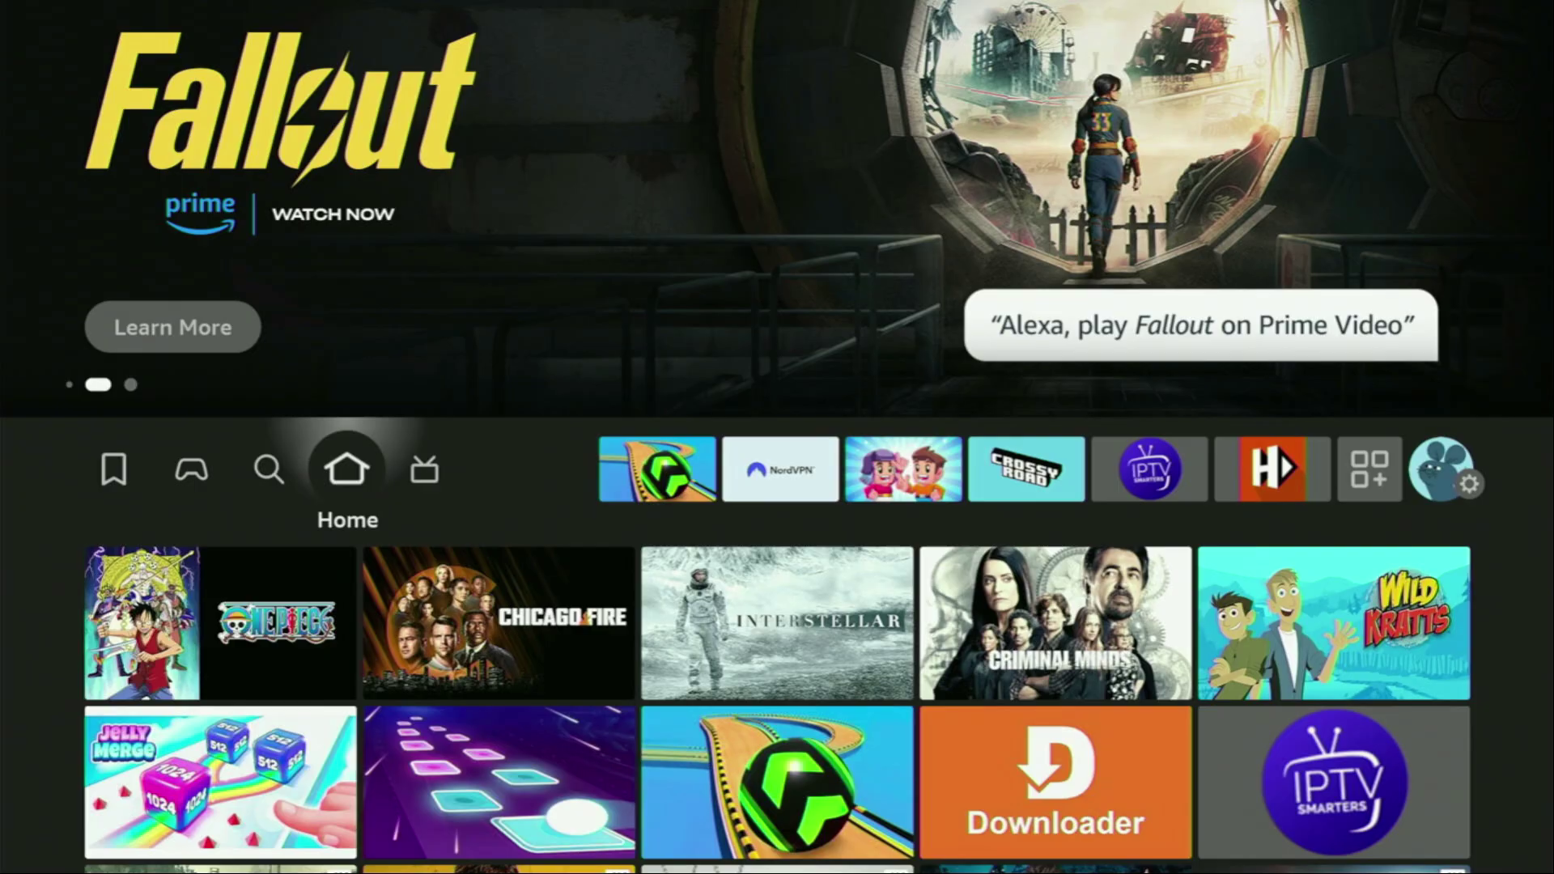
{"action": "key", "text": "Down"}
{"action": "key", "text": "Up"}
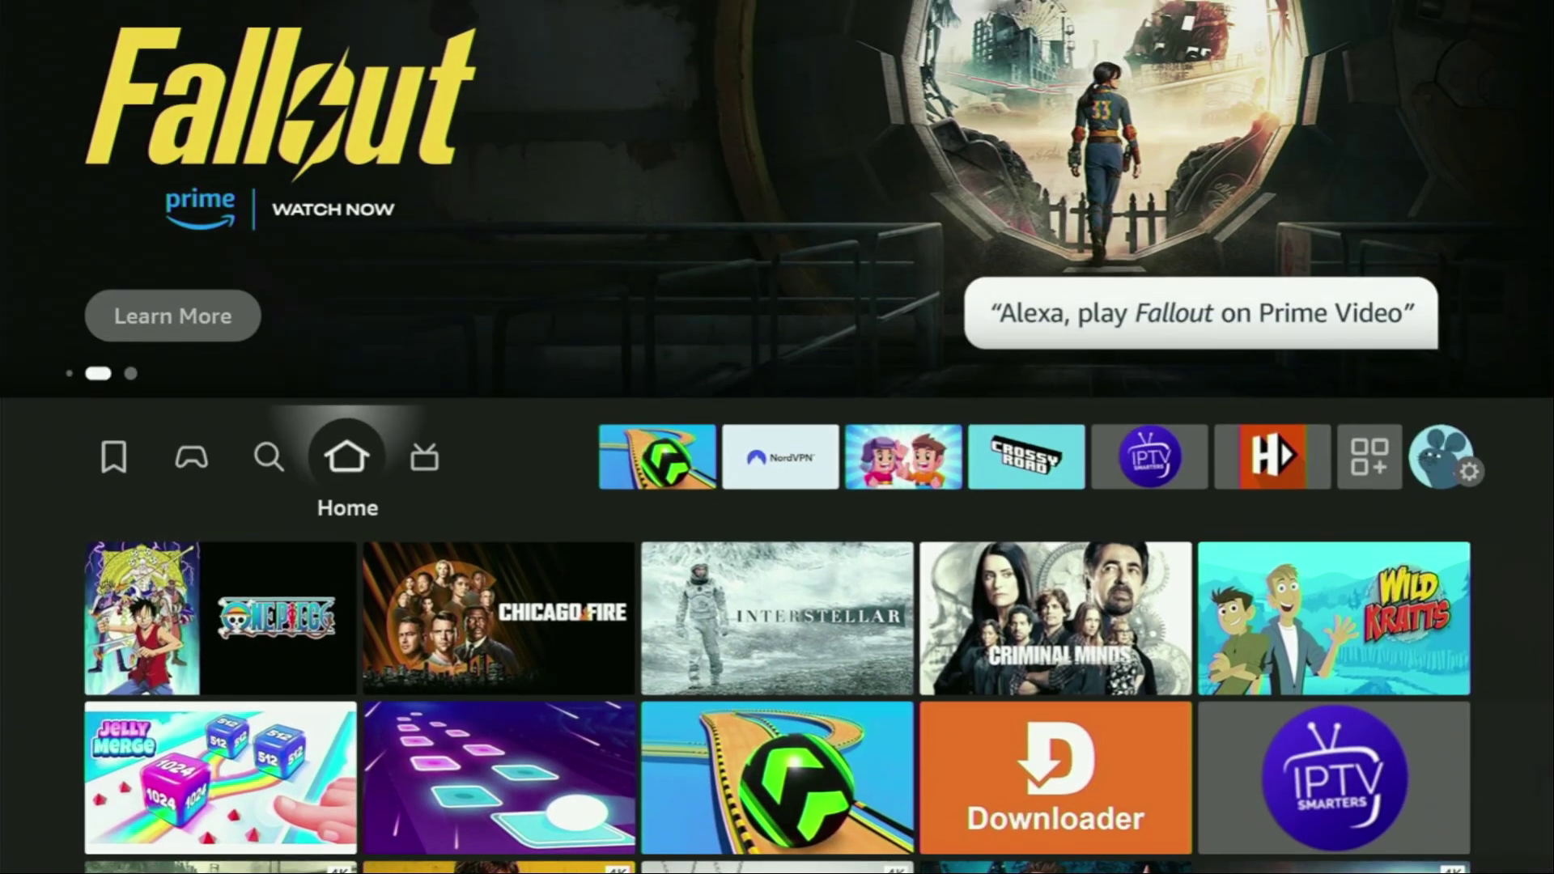
{"action": "key", "text": "Left"}
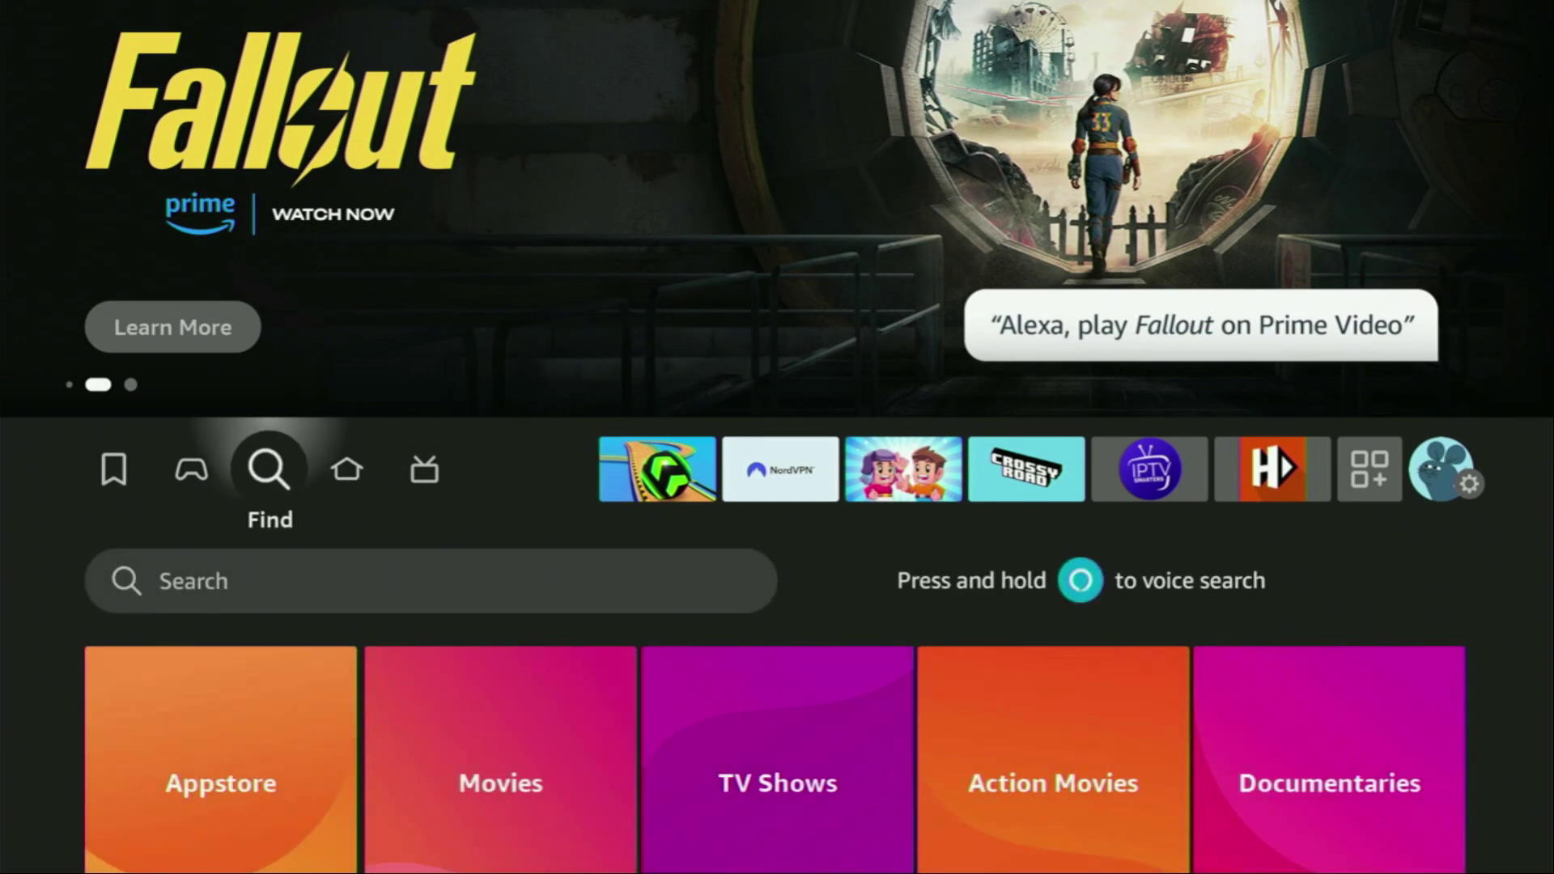
{"action": "key", "text": "Down"}
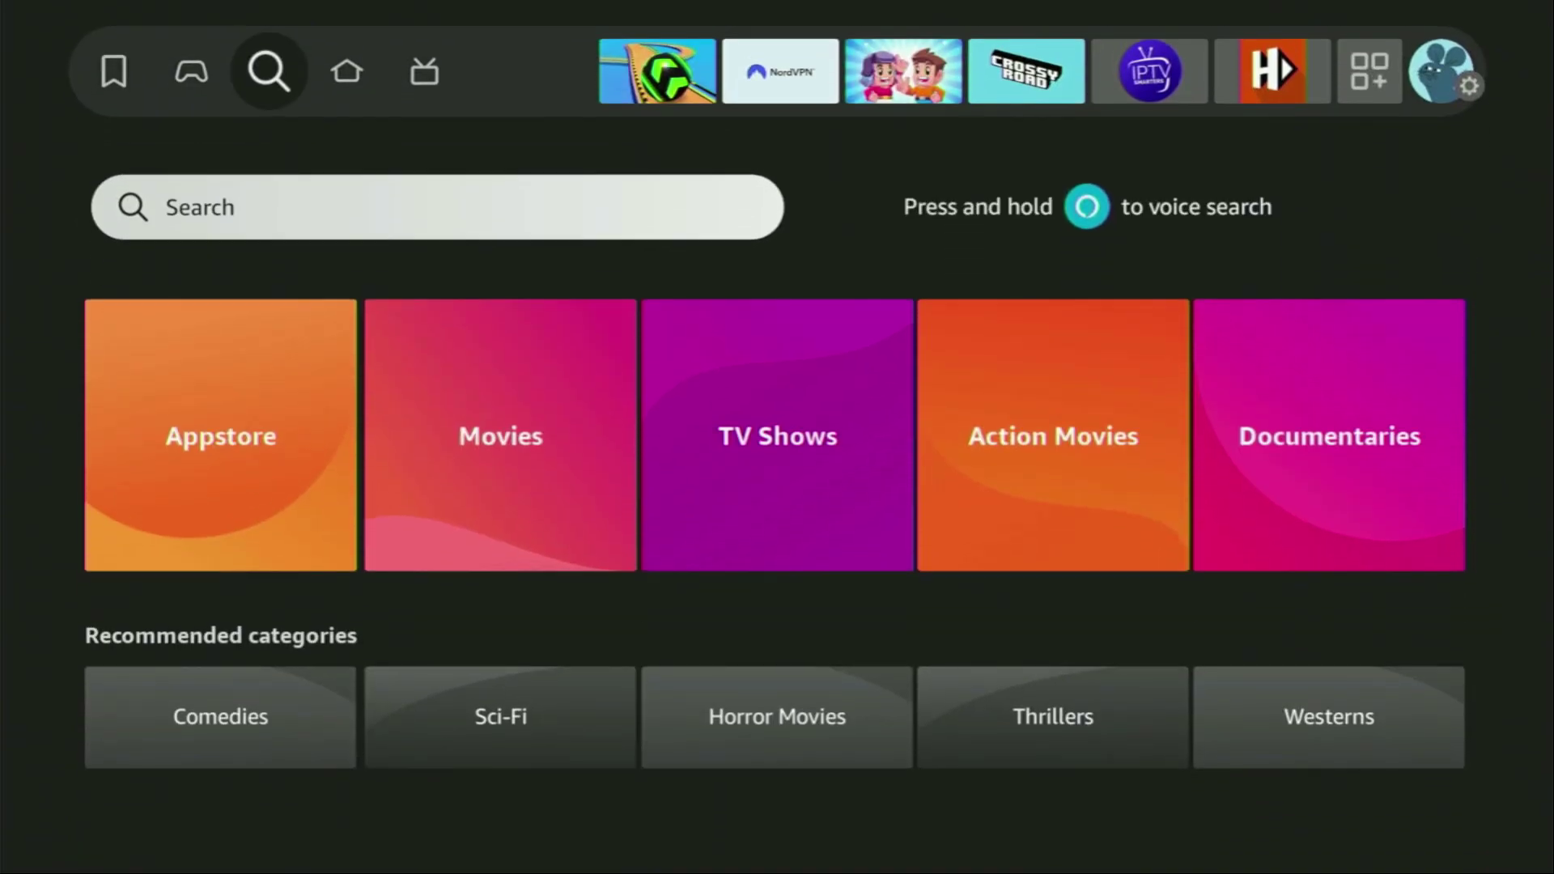
{"action": "key", "text": "Return"}
{"action": "key", "text": "Right"}
{"action": "key", "text": "Right"}
{"action": "key", "text": "Right"}
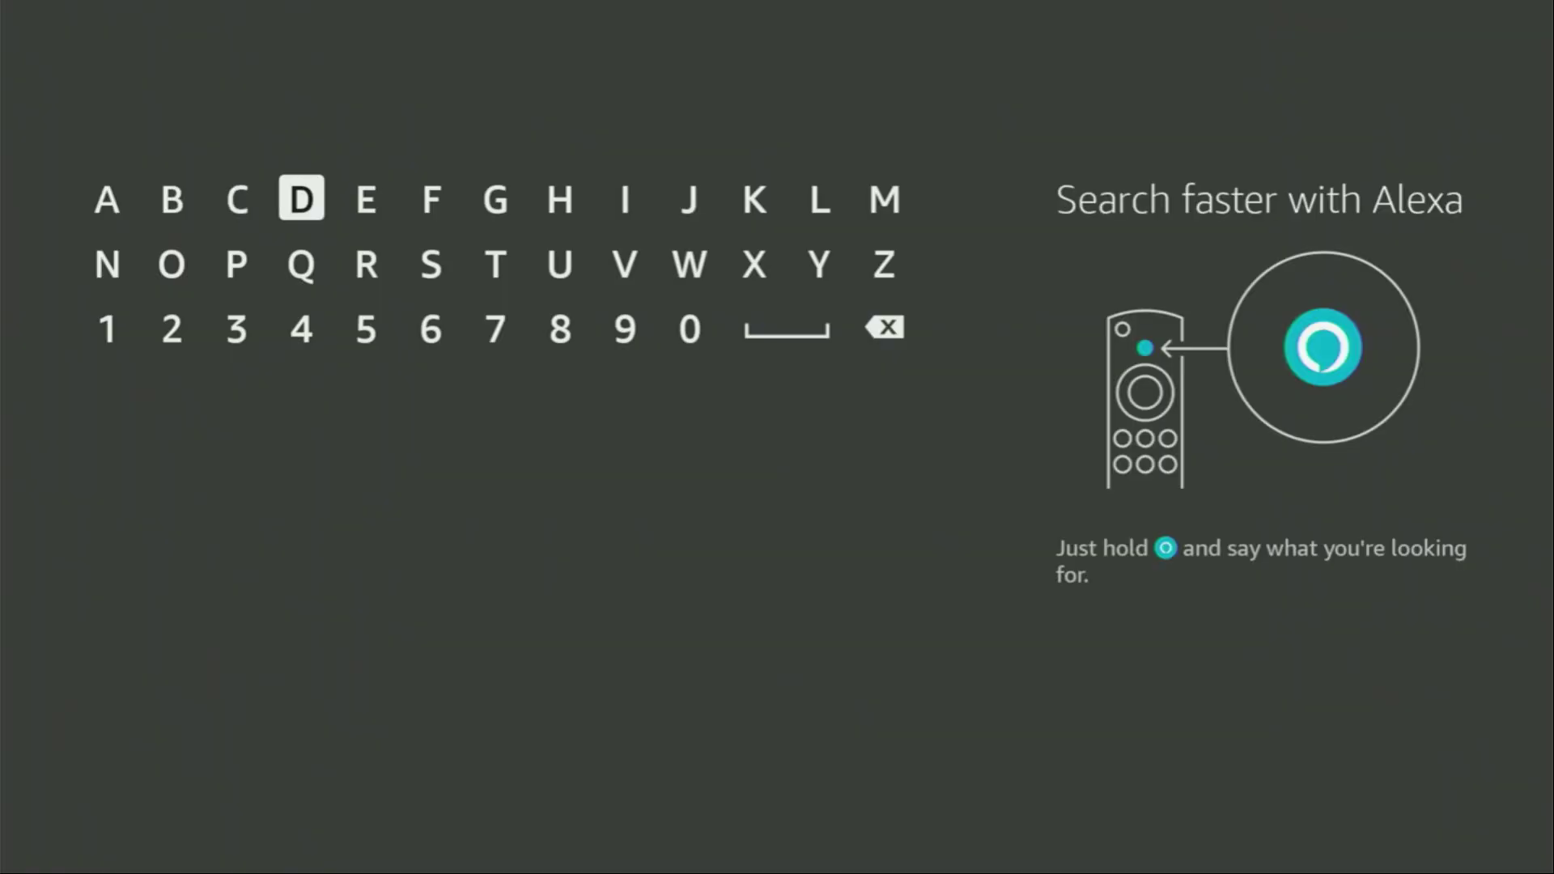
{"action": "key", "text": "Return"}
{"action": "key", "text": "Down"}
{"action": "key", "text": "Left"}
{"action": "key", "text": "Left"}
{"action": "key", "text": "Return"}
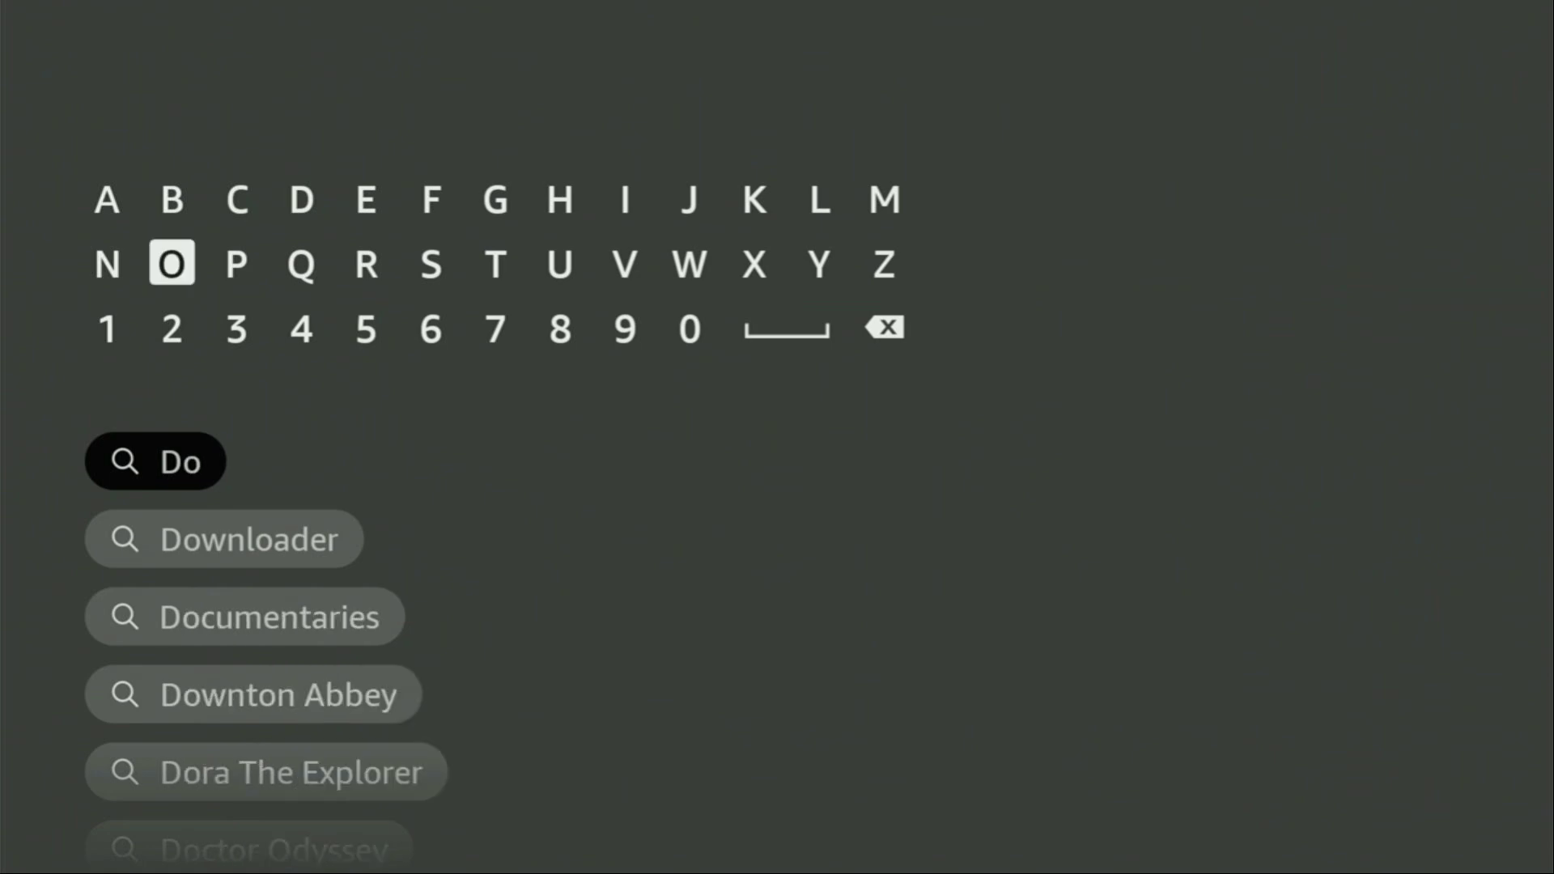
{"action": "key", "text": "Down"}
{"action": "key", "text": "Down"}
{"action": "key", "text": "Down"}
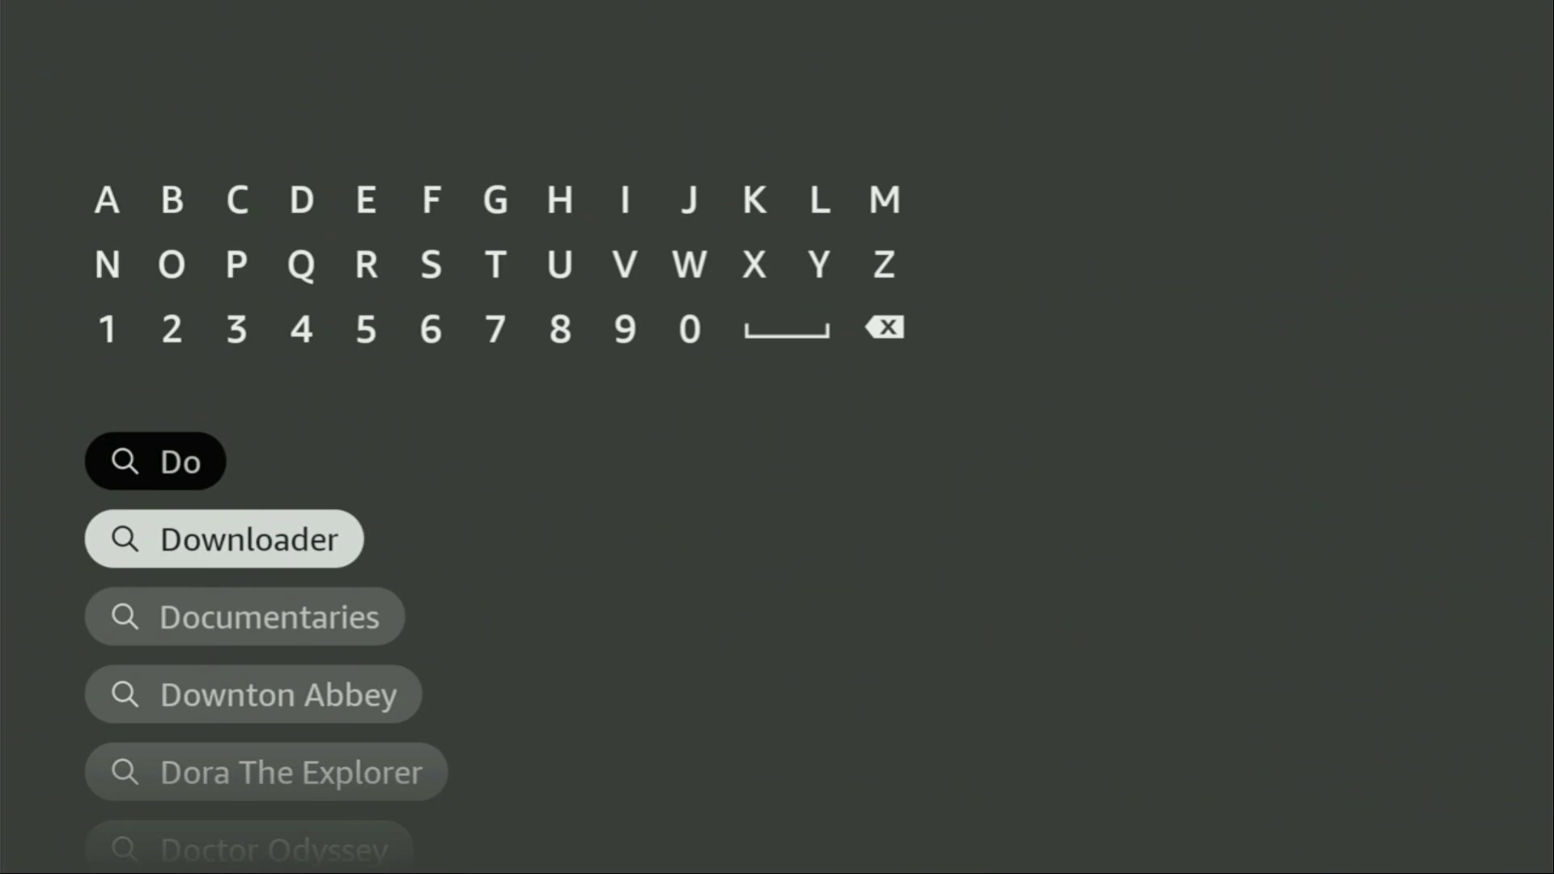
{"action": "key", "text": "Return"}
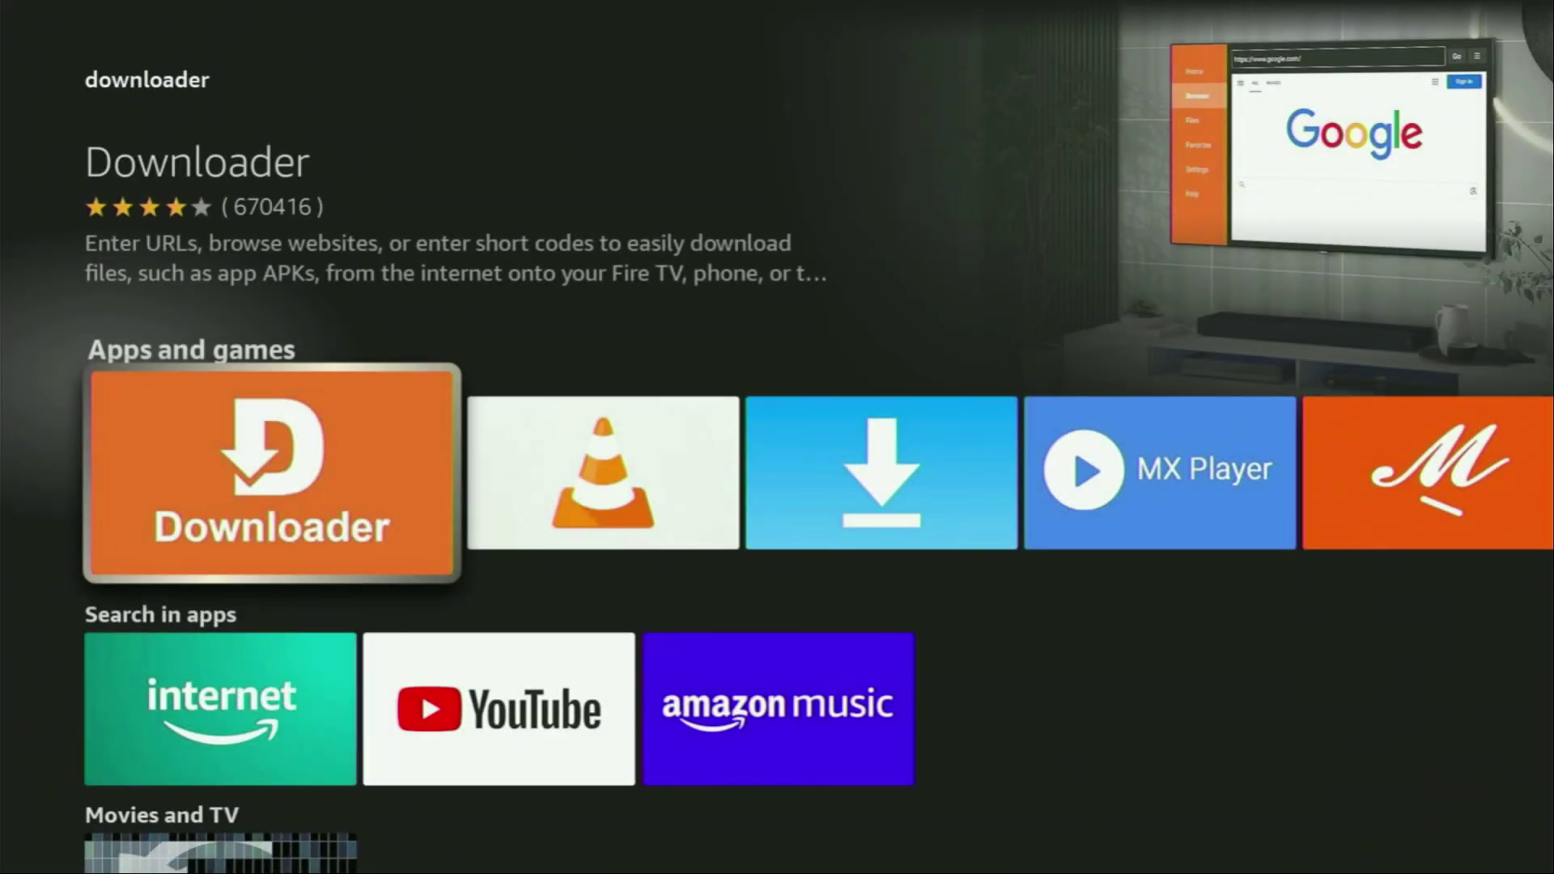
{"action": "key", "text": "Right"}
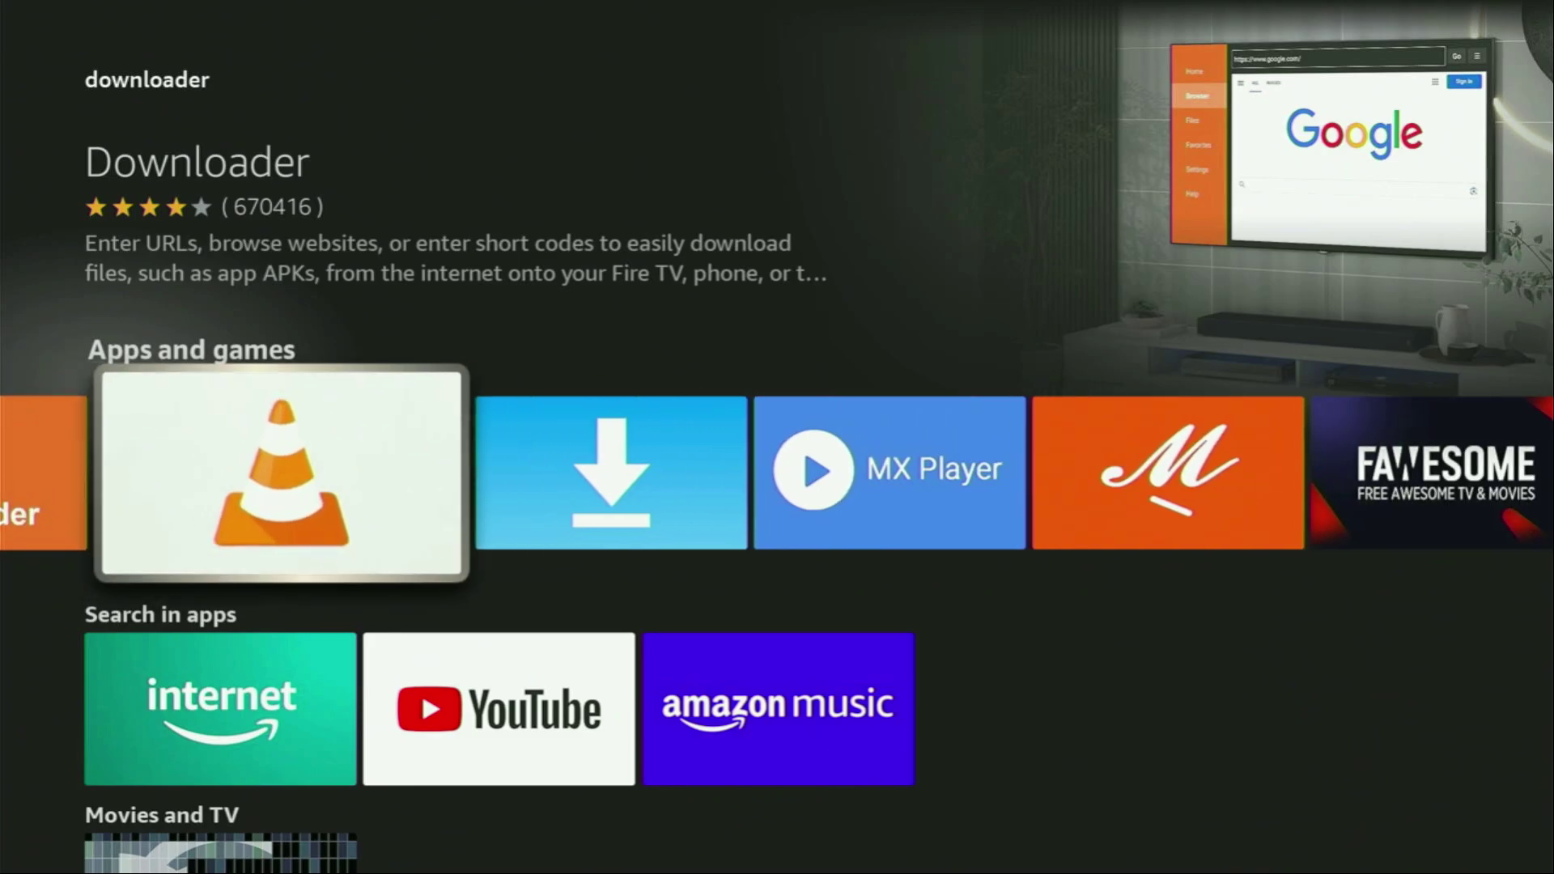
{"action": "key", "text": "Right"}
{"action": "key", "text": "Right"}
{"action": "key", "text": "Right"}
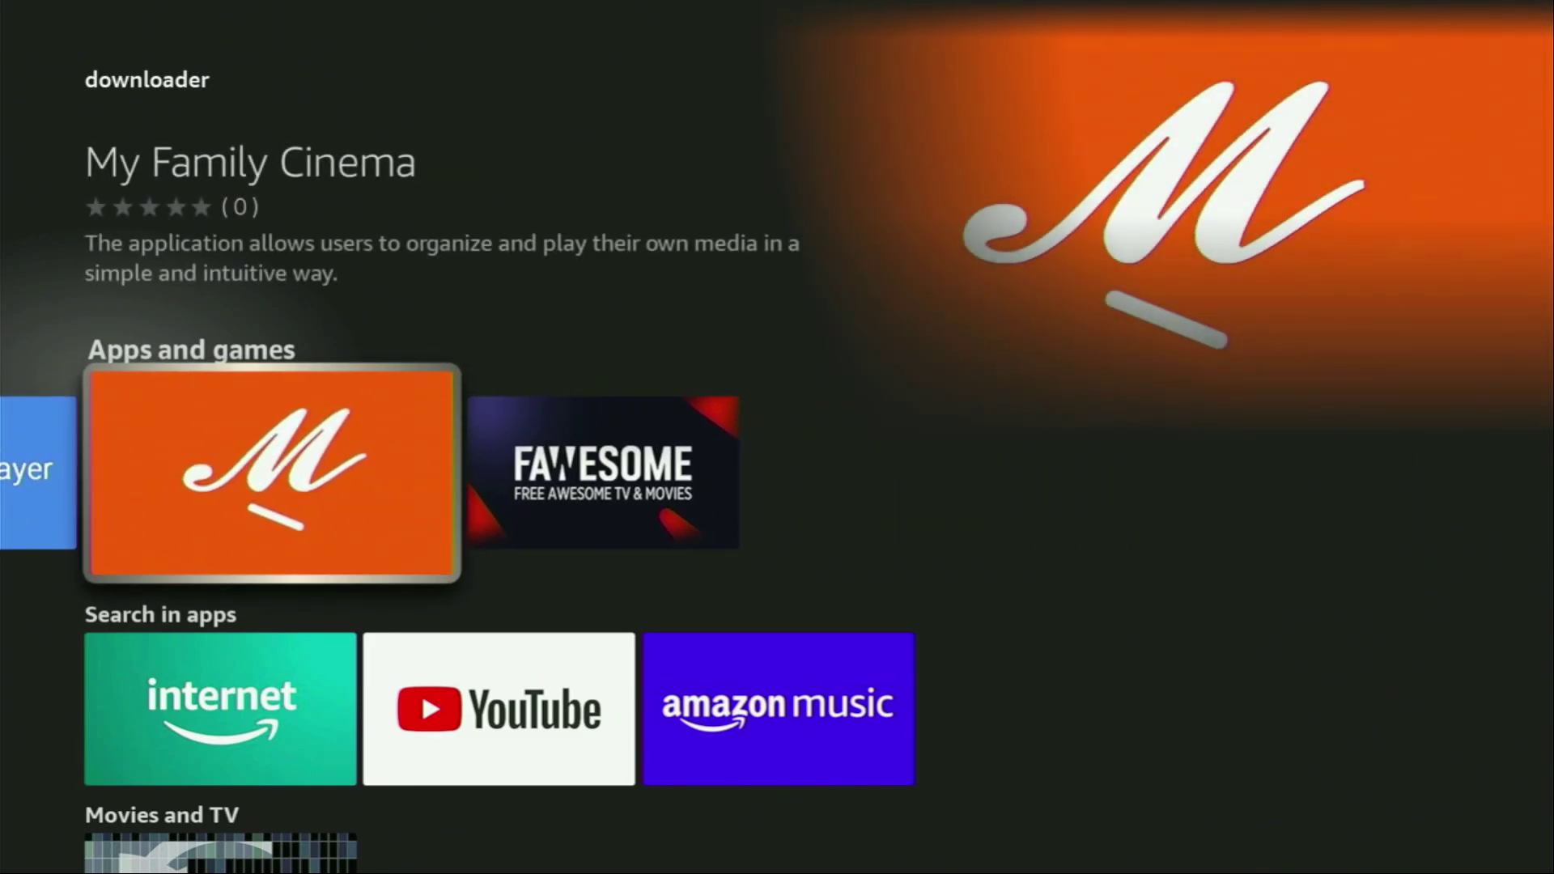
{"action": "key", "text": "Right"}
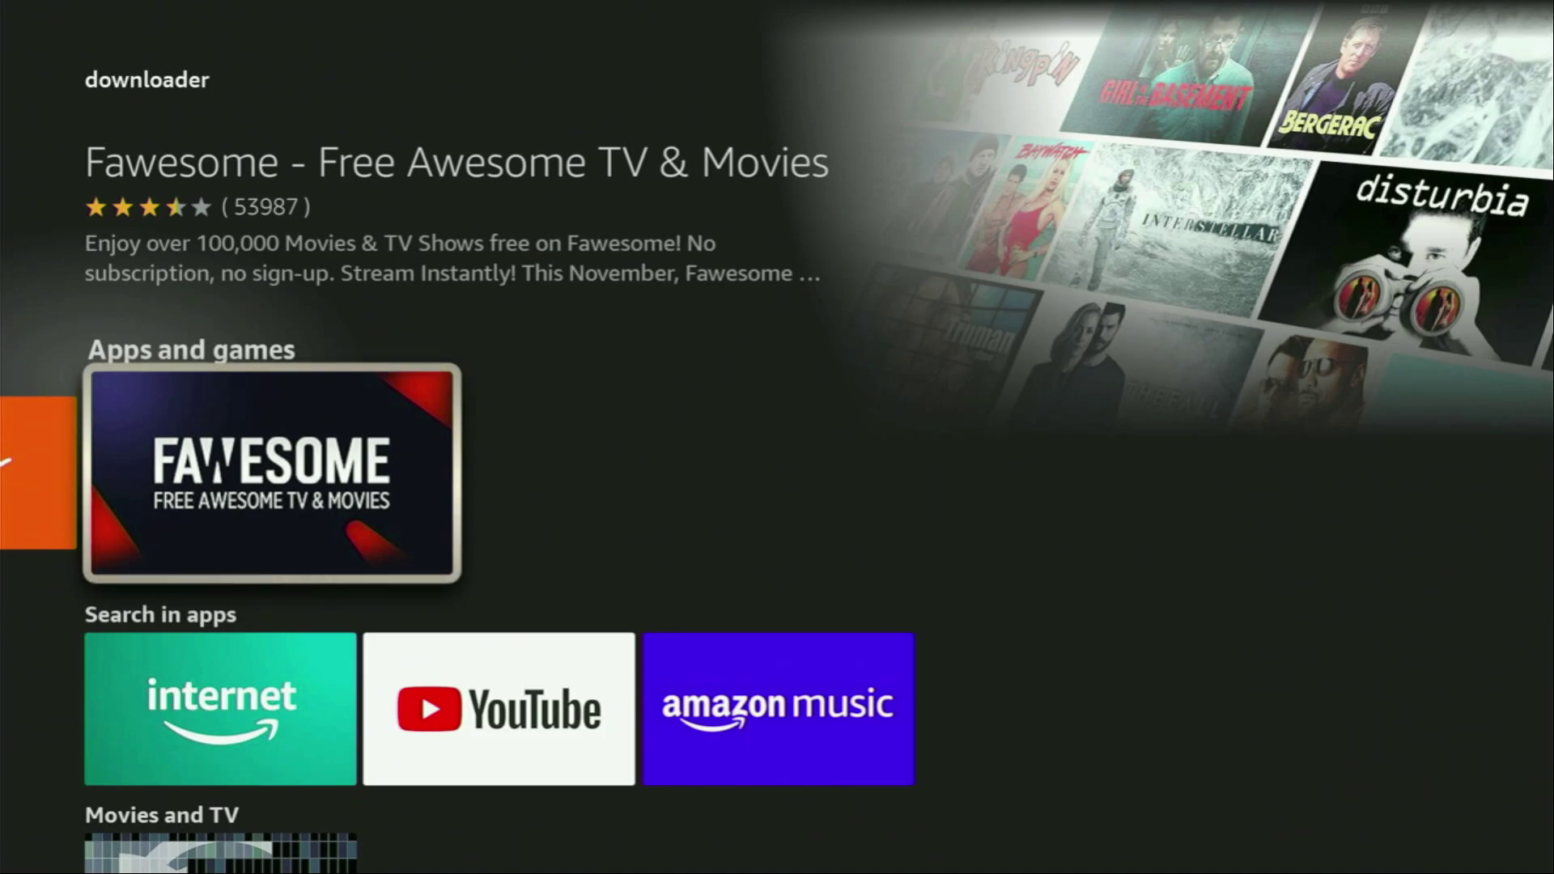
{"action": "key", "text": "Home"}
{"action": "key", "text": "Right"}
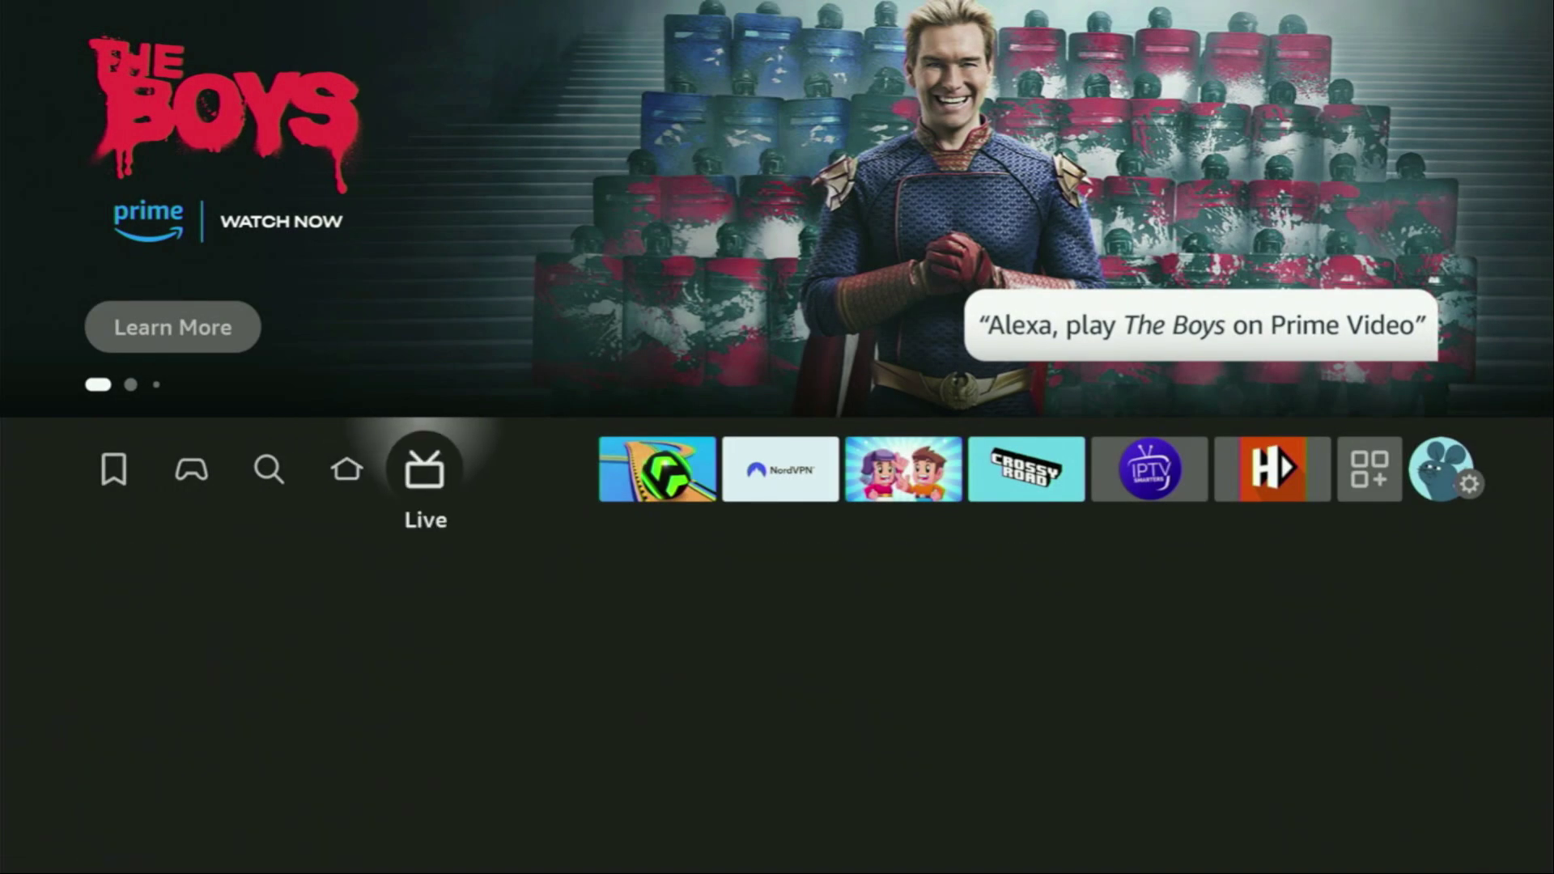
- Go right to the Settings gear, then down and across to My Fire TV to open it
{"action": "key", "text": "Right"}
{"action": "key", "text": "Right"}
{"action": "key", "text": "Right"}
{"action": "key", "text": "Right"}
{"action": "key", "text": "Right"}
{"action": "key", "text": "Right"}
{"action": "key", "text": "Right"}
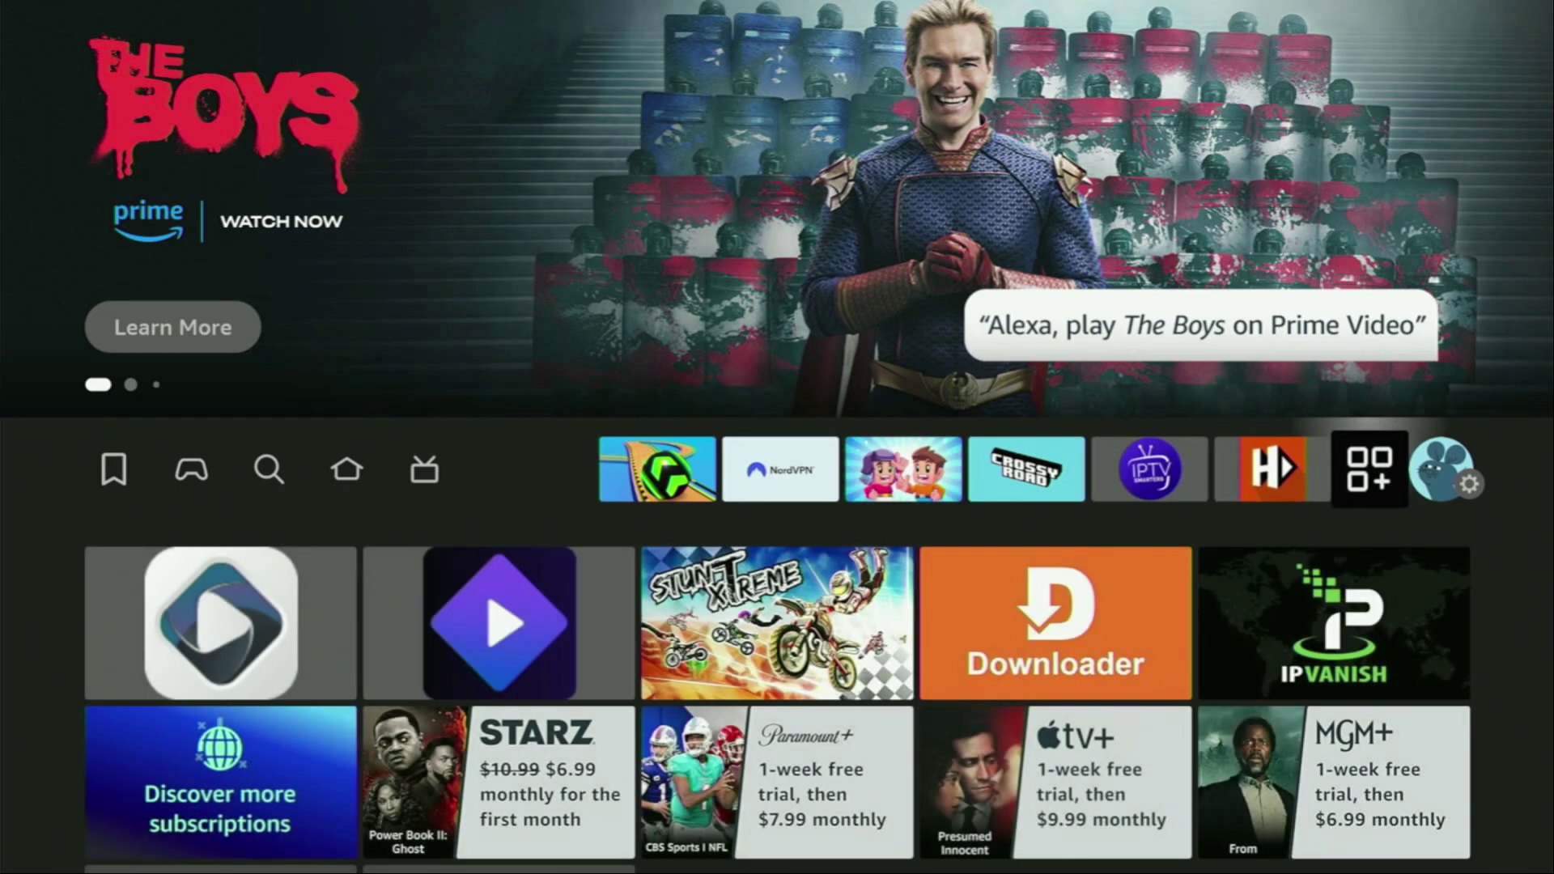
{"action": "key", "text": "Right"}
{"action": "key", "text": "Down"}
{"action": "key", "text": "Down"}
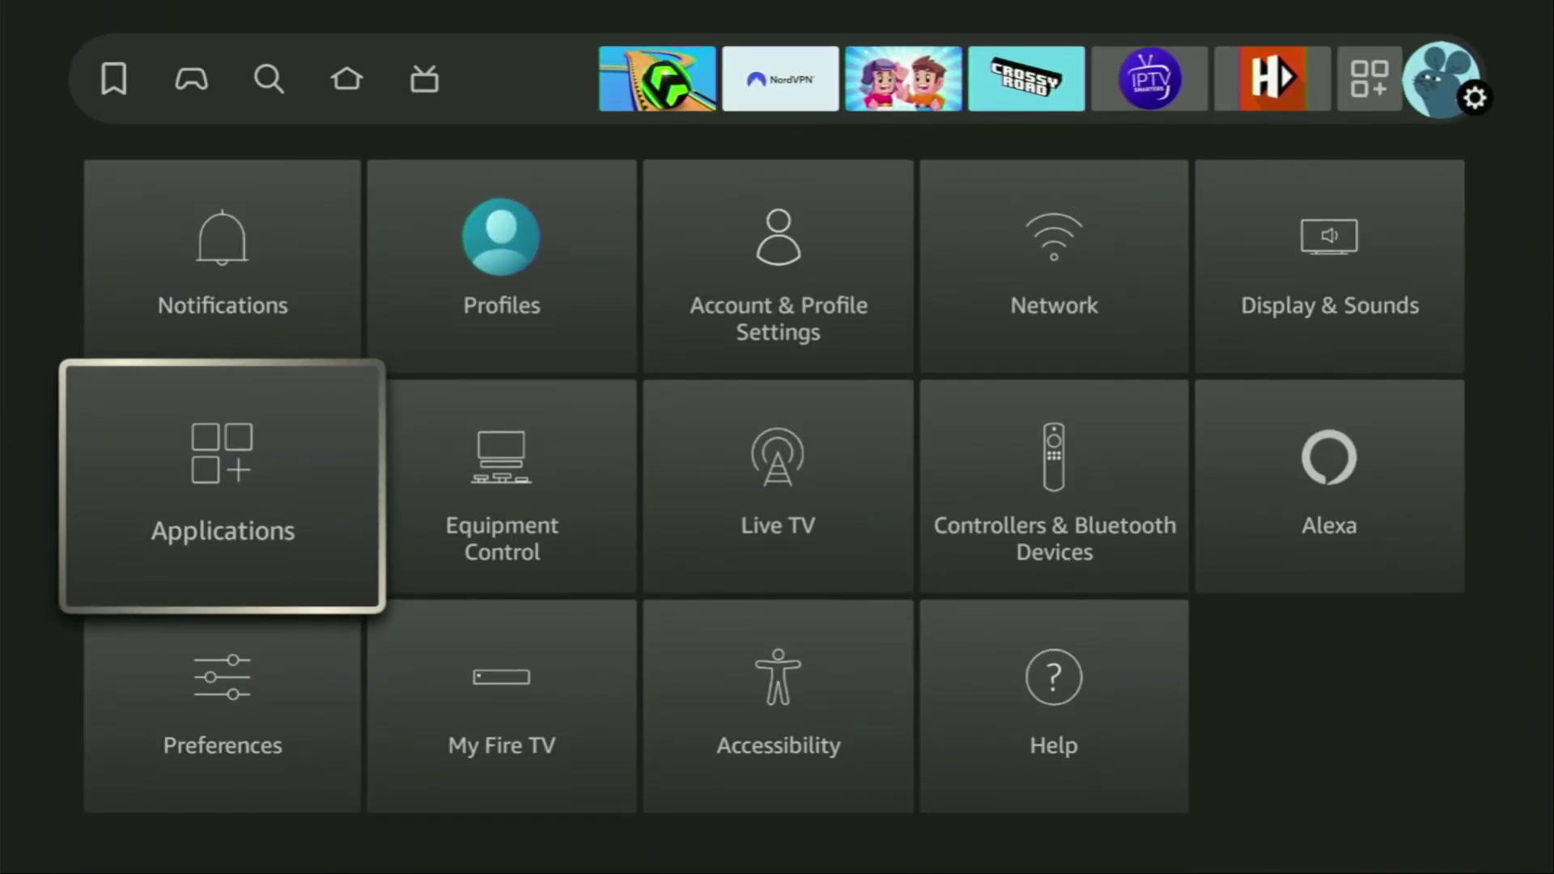
{"action": "key", "text": "Down"}
{"action": "key", "text": "Right"}
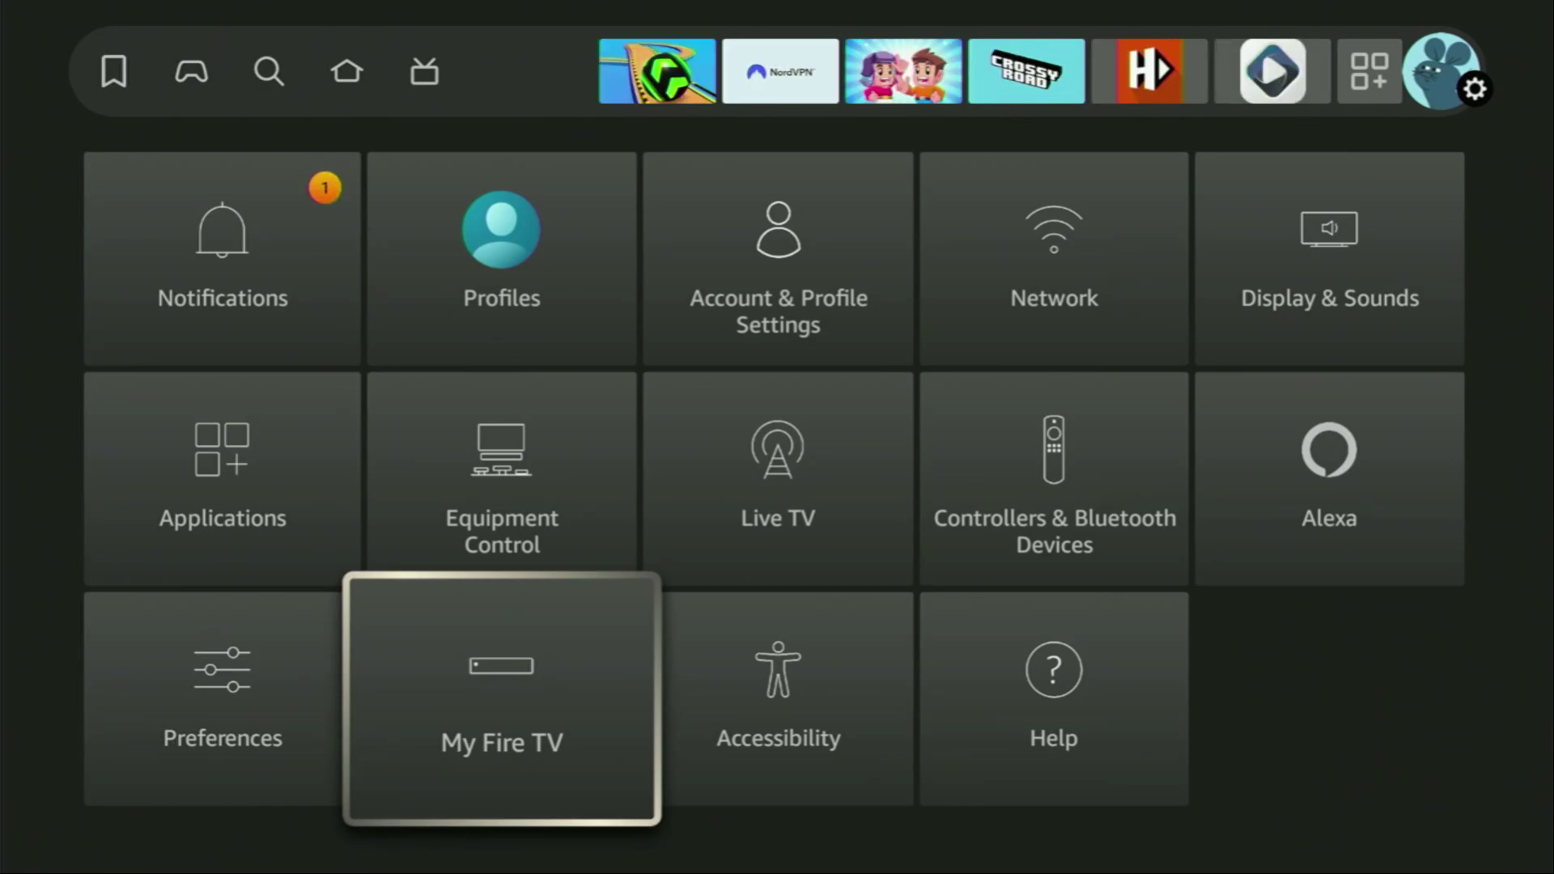
{"action": "key", "text": "Return"}
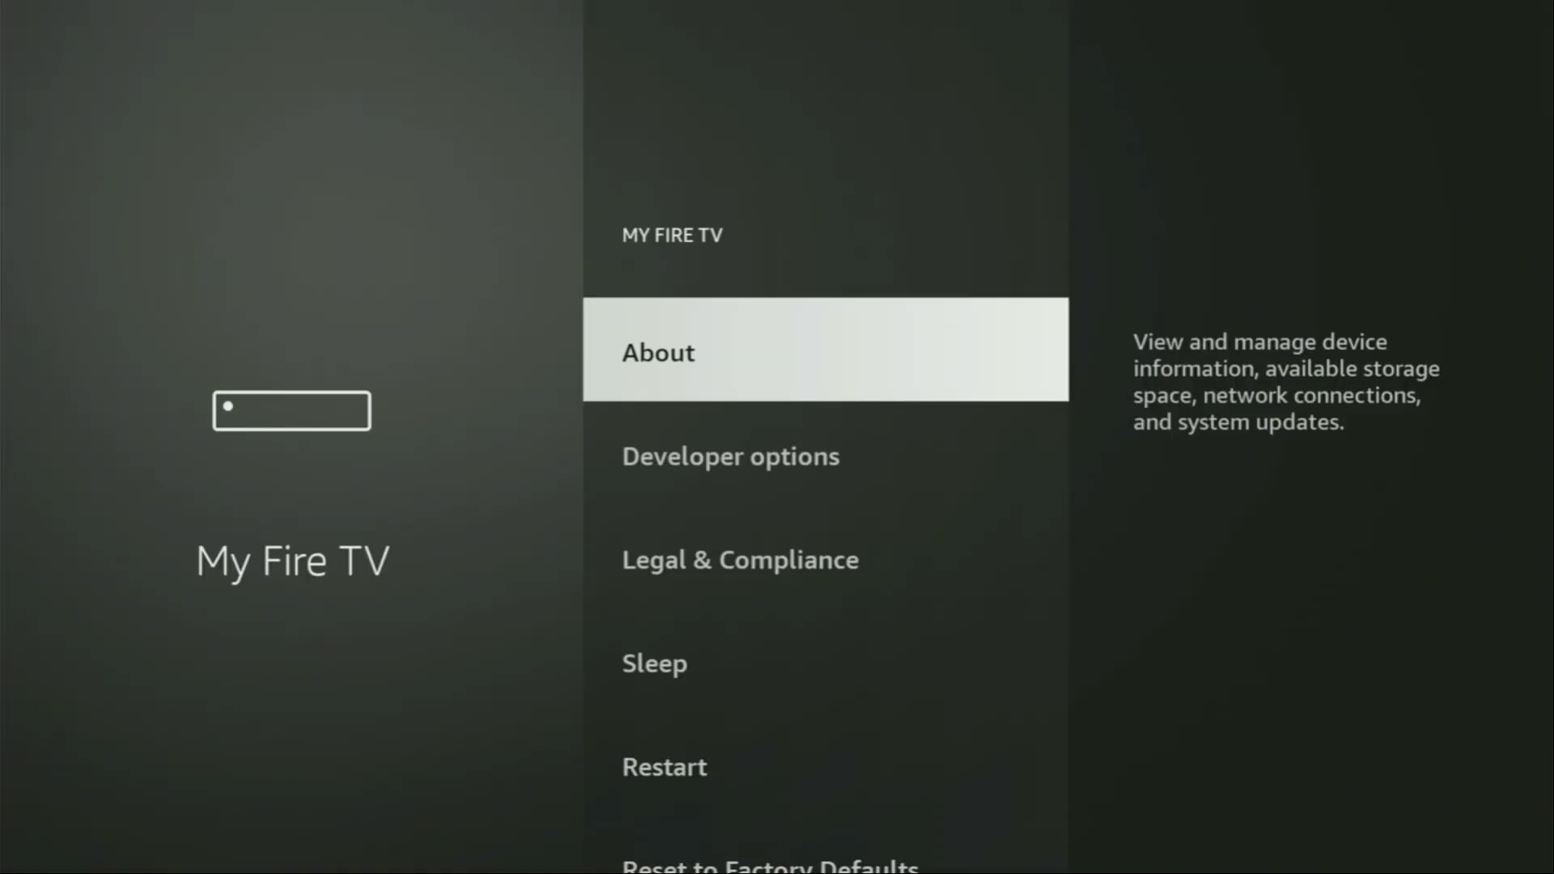
- Open About and select Fire TV Stick 4K Max to confirm developer mode is already unlocked
{"action": "key", "text": "Down"}
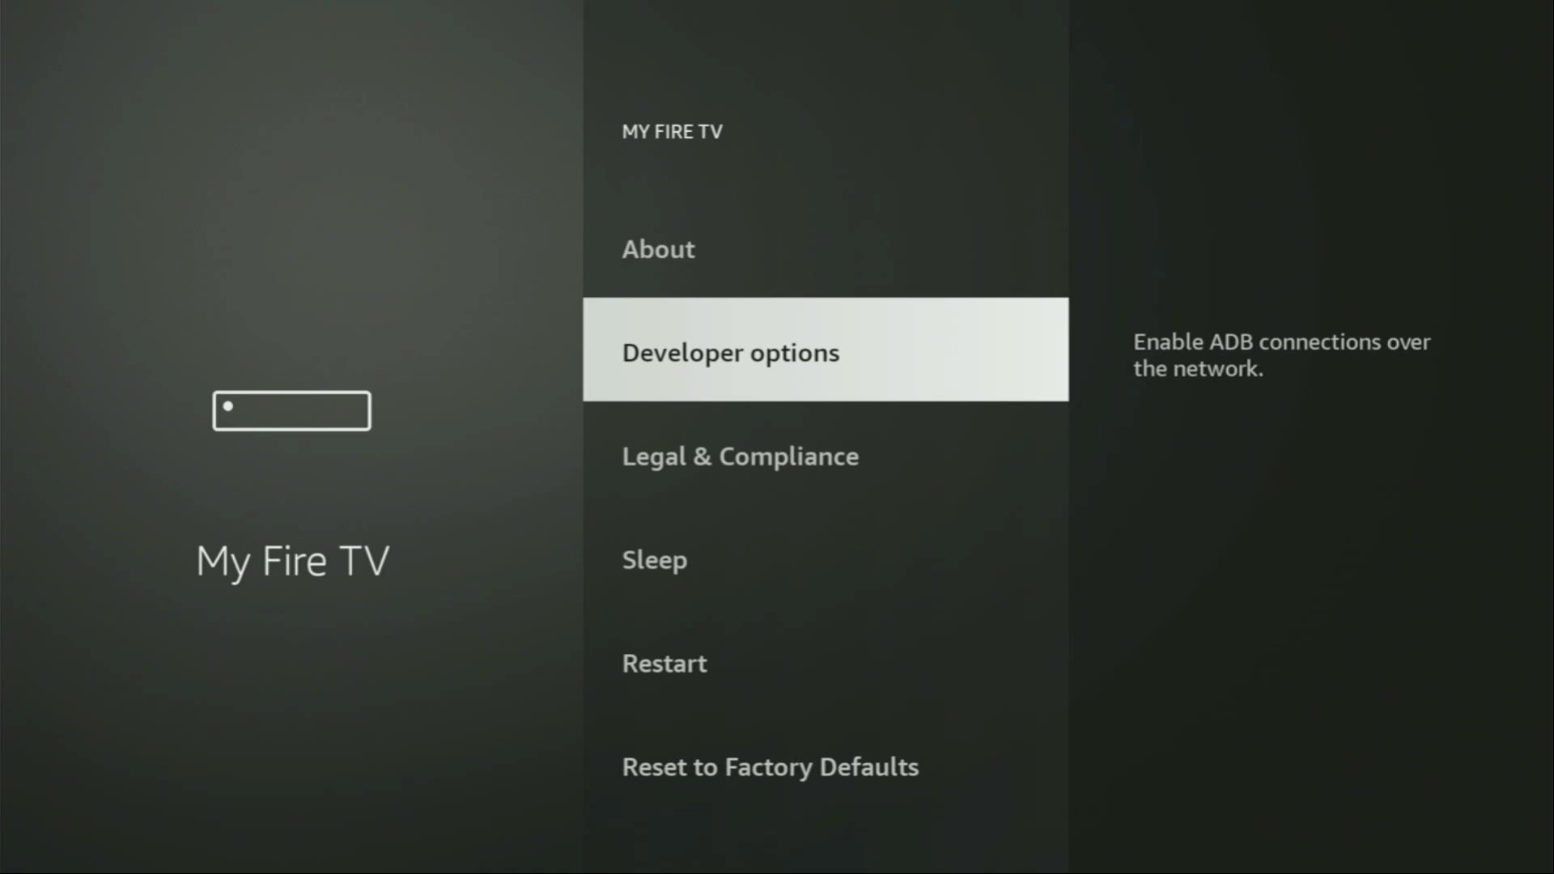
{"action": "key", "text": "Down"}
{"action": "key", "text": "Down"}
{"action": "key", "text": "Down"}
{"action": "key", "text": "Down"}
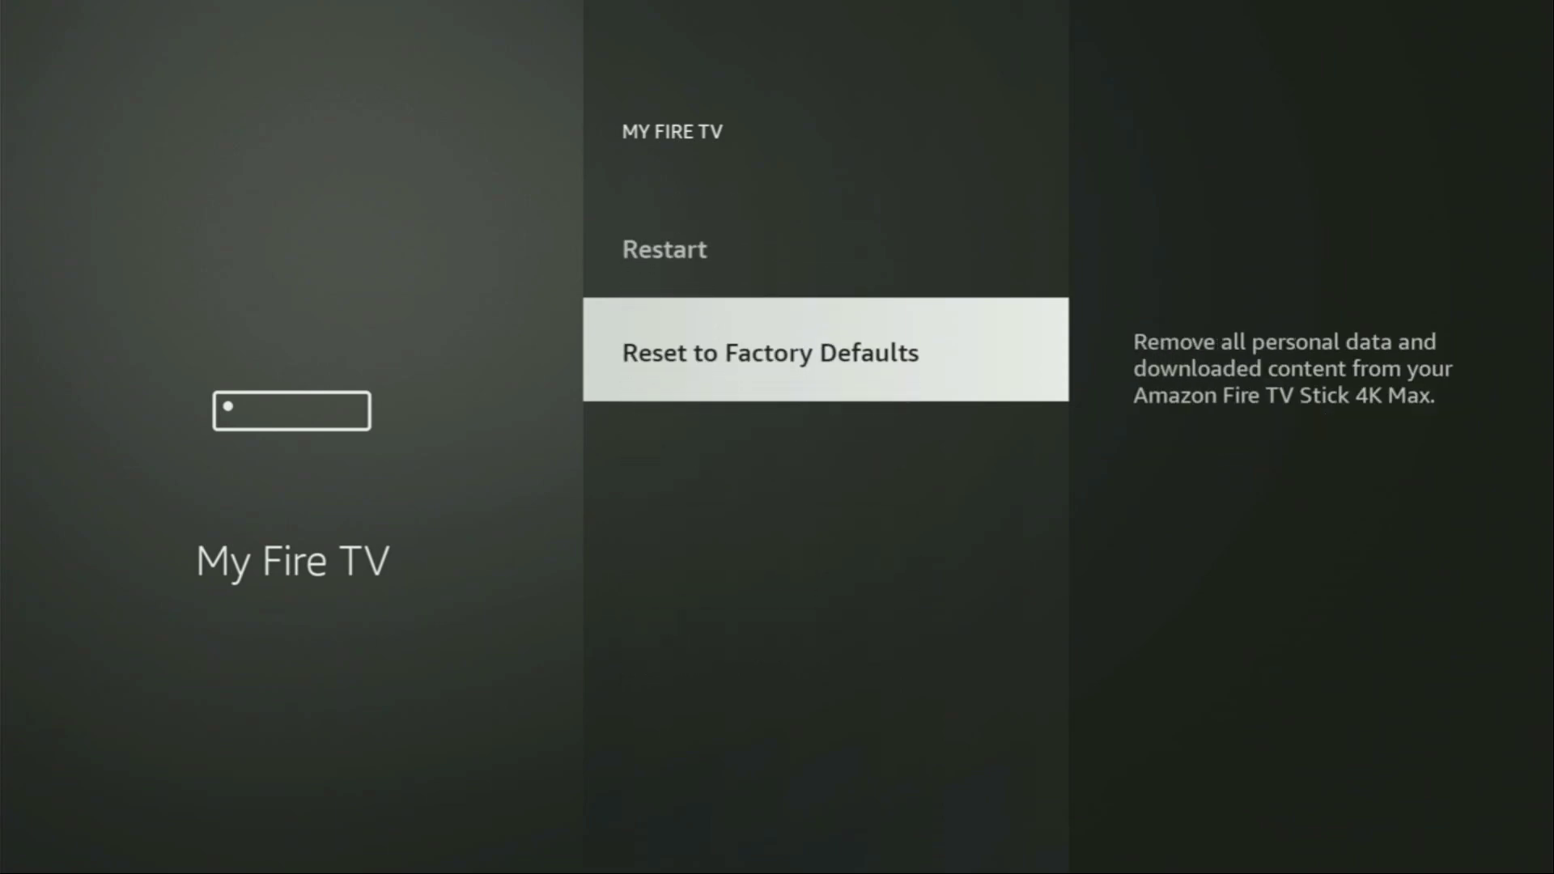
{"action": "key", "text": "Up"}
{"action": "key", "text": "Up"}
{"action": "key", "text": "Up"}
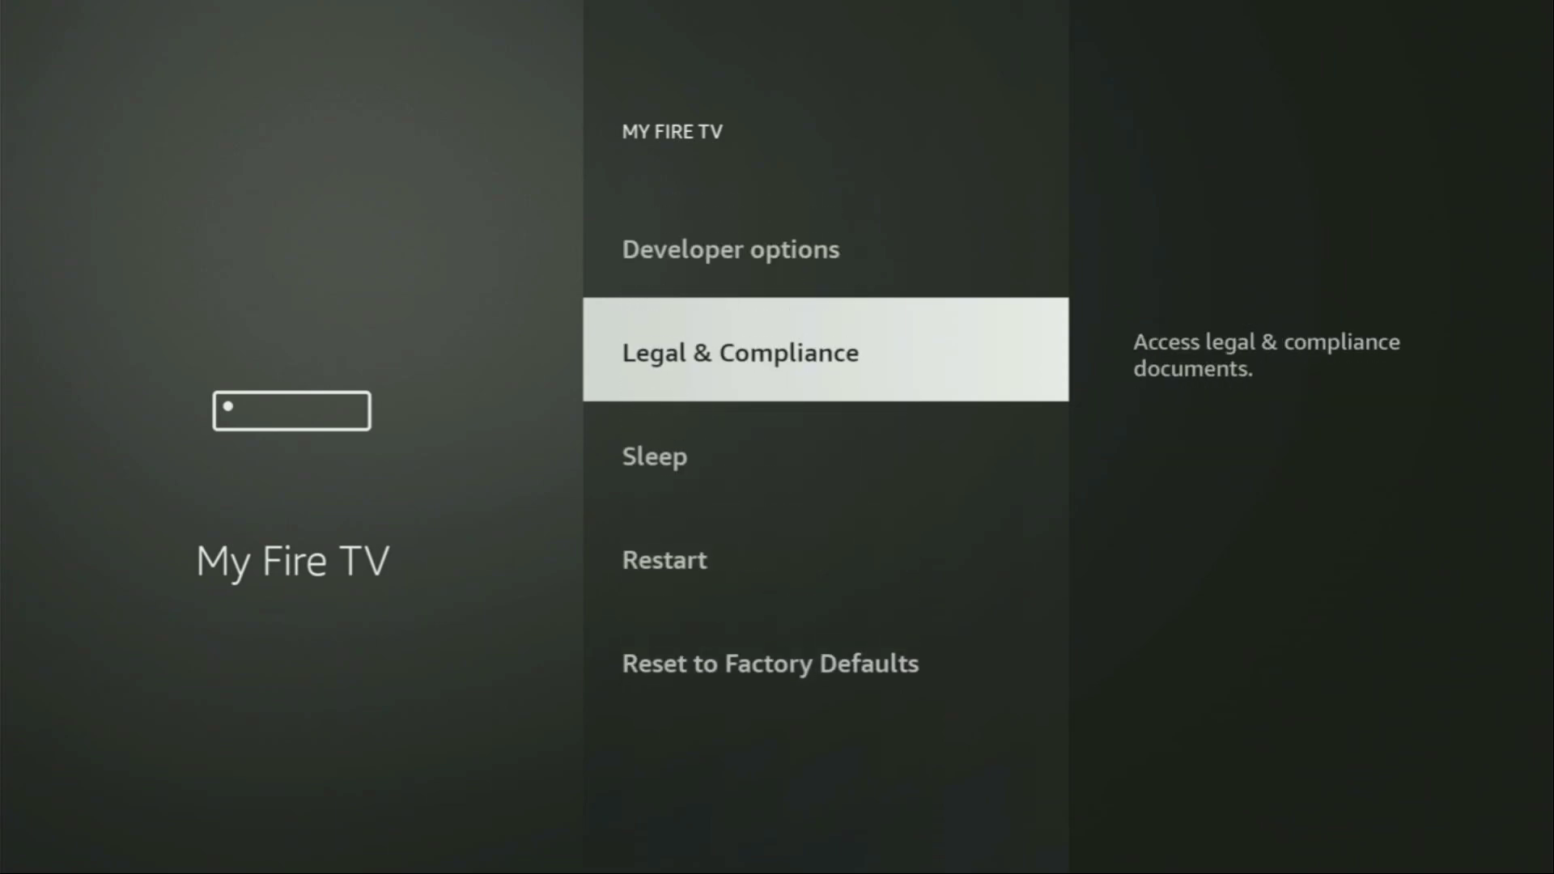
{"action": "key", "text": "Up"}
{"action": "key", "text": "Up"}
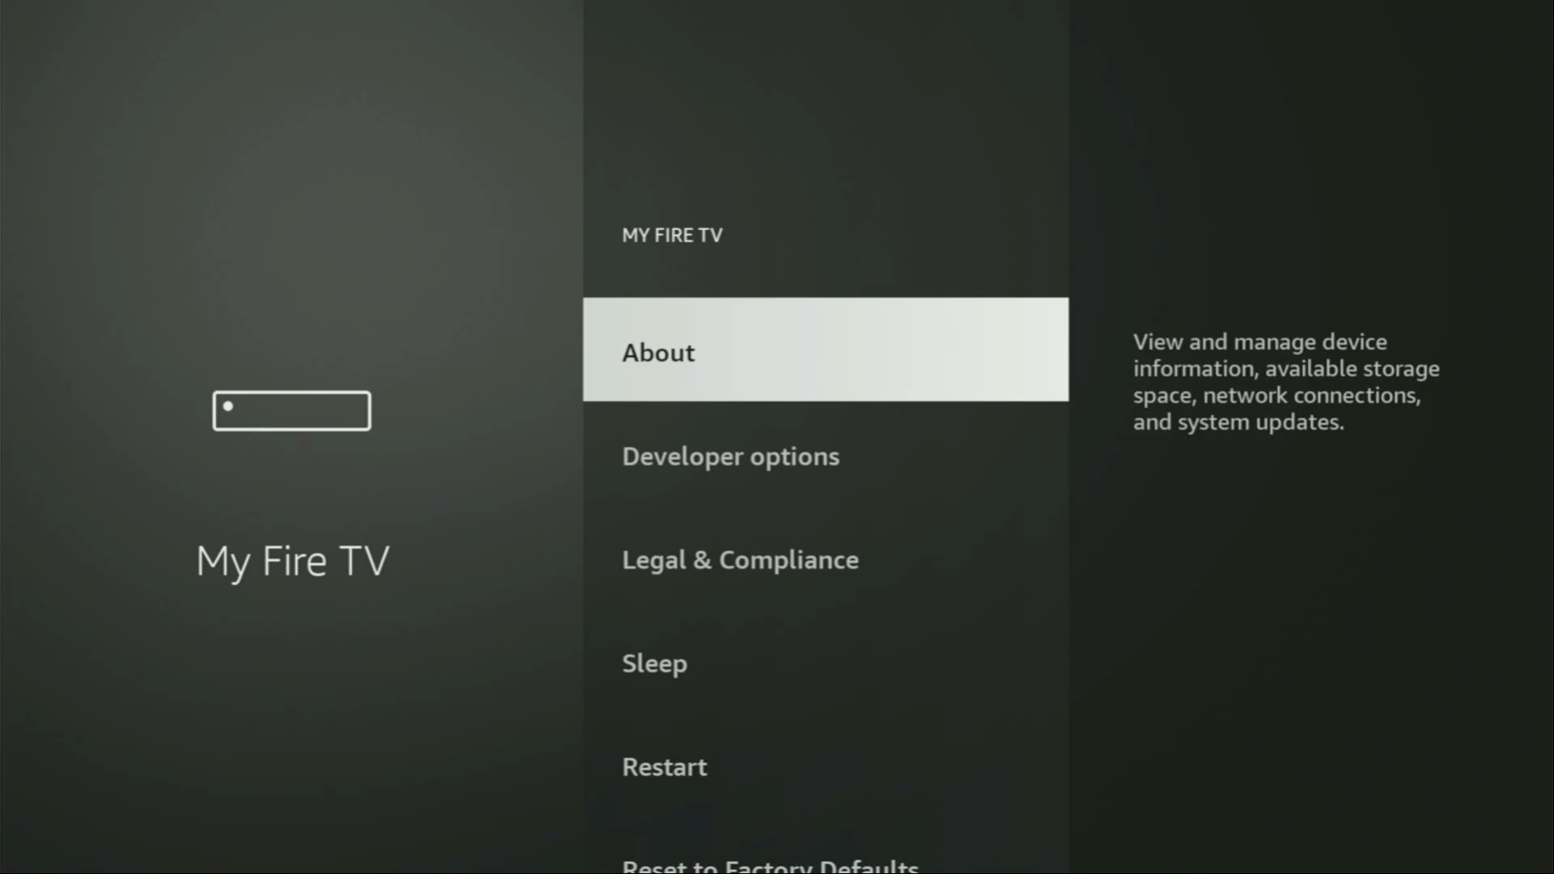
{"action": "key", "text": "Return"}
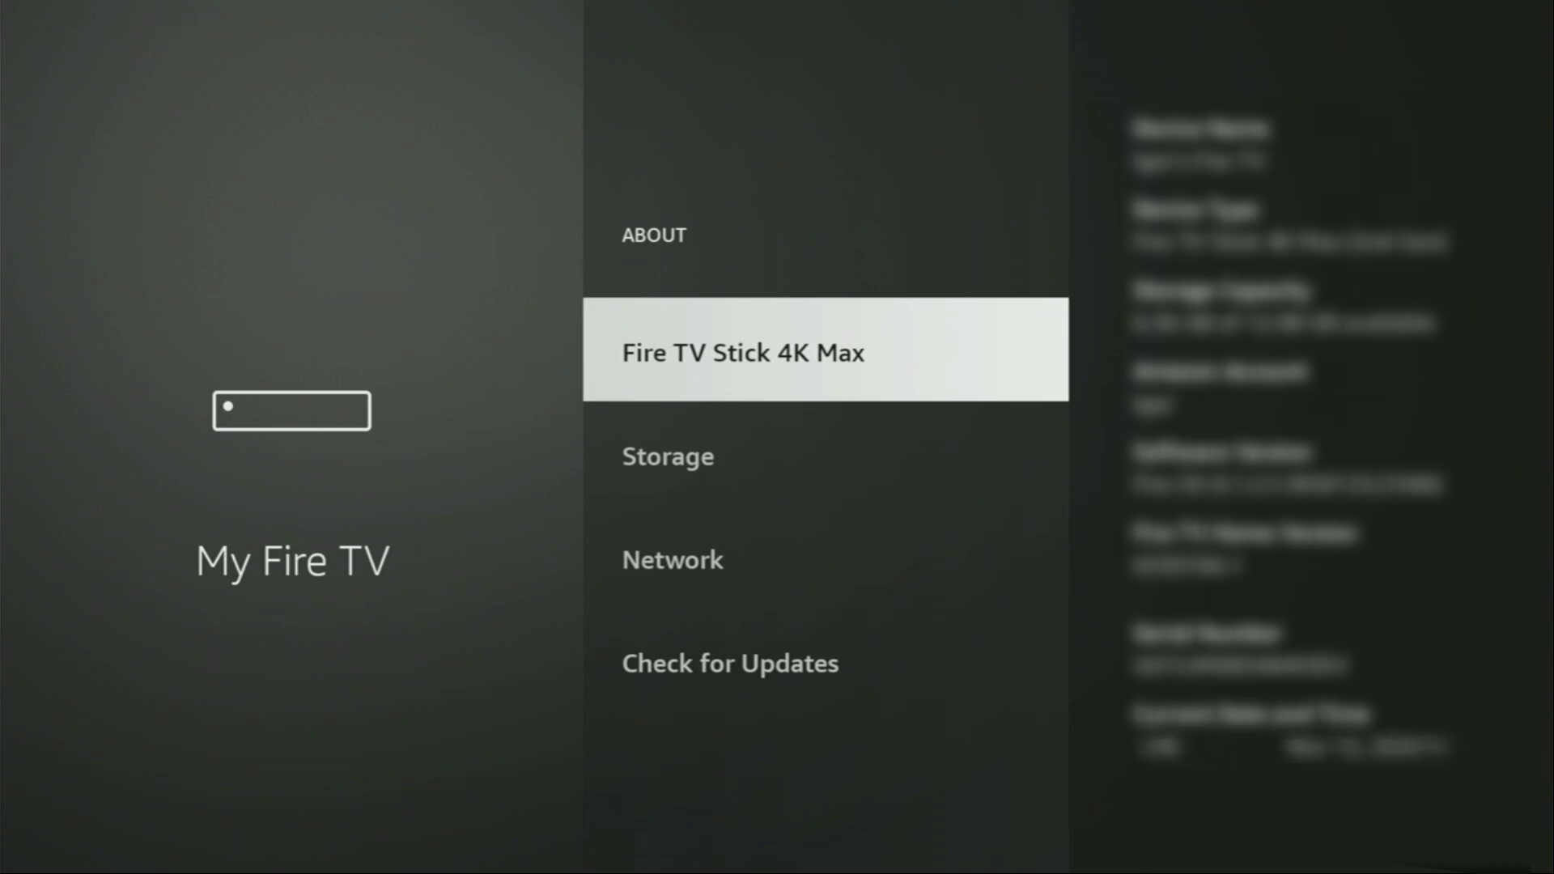
{"action": "key", "text": "Return"}
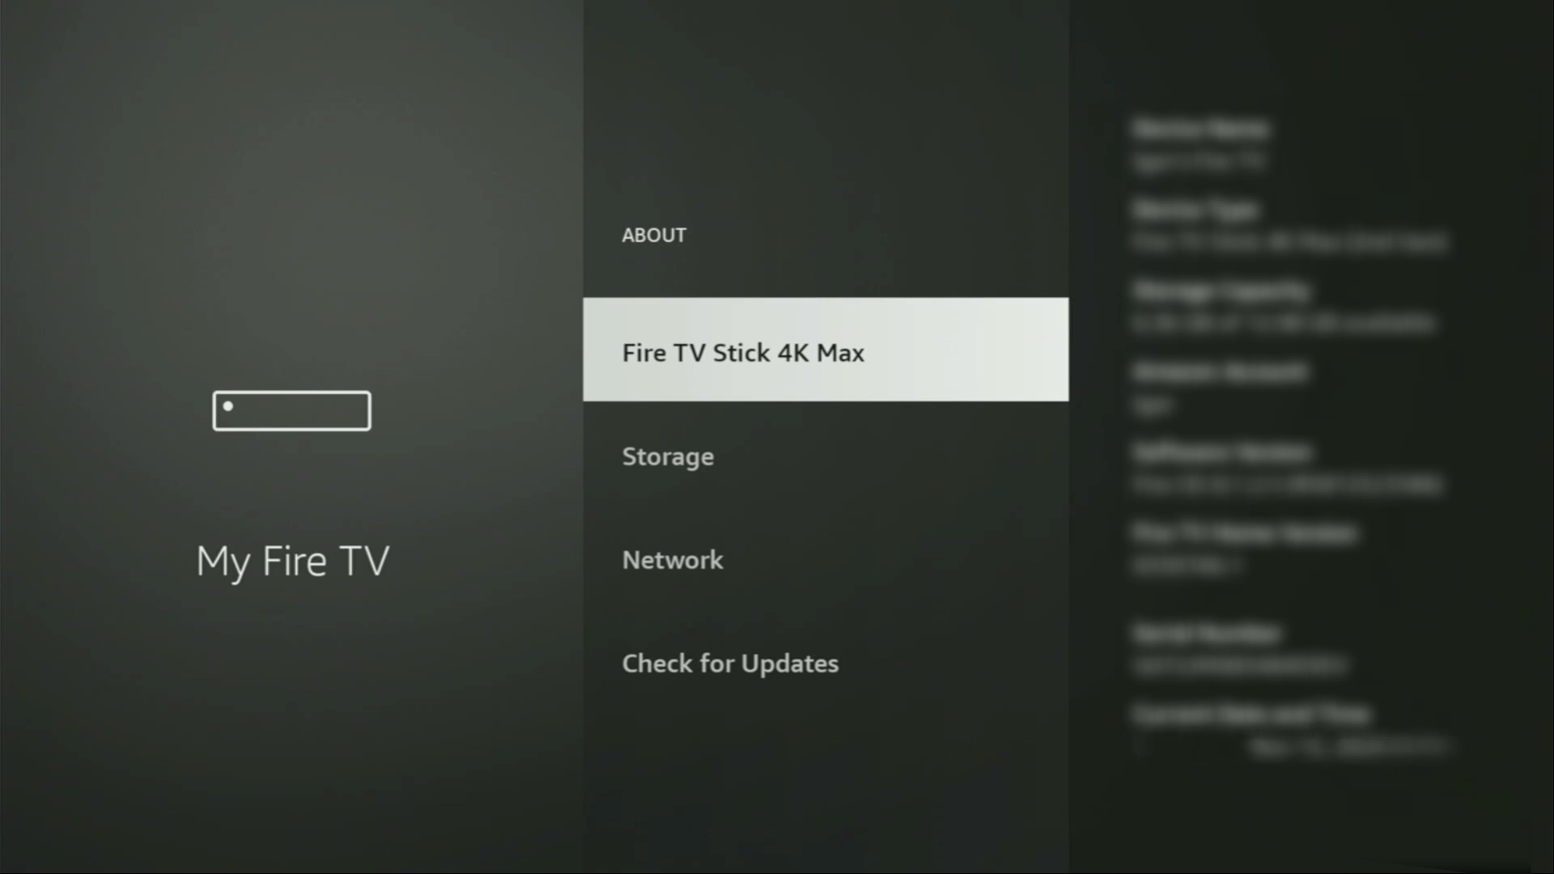
- Go back to the My Fire TV menu and open Developer options
{"action": "key", "text": "Escape"}
{"action": "key", "text": "Down"}
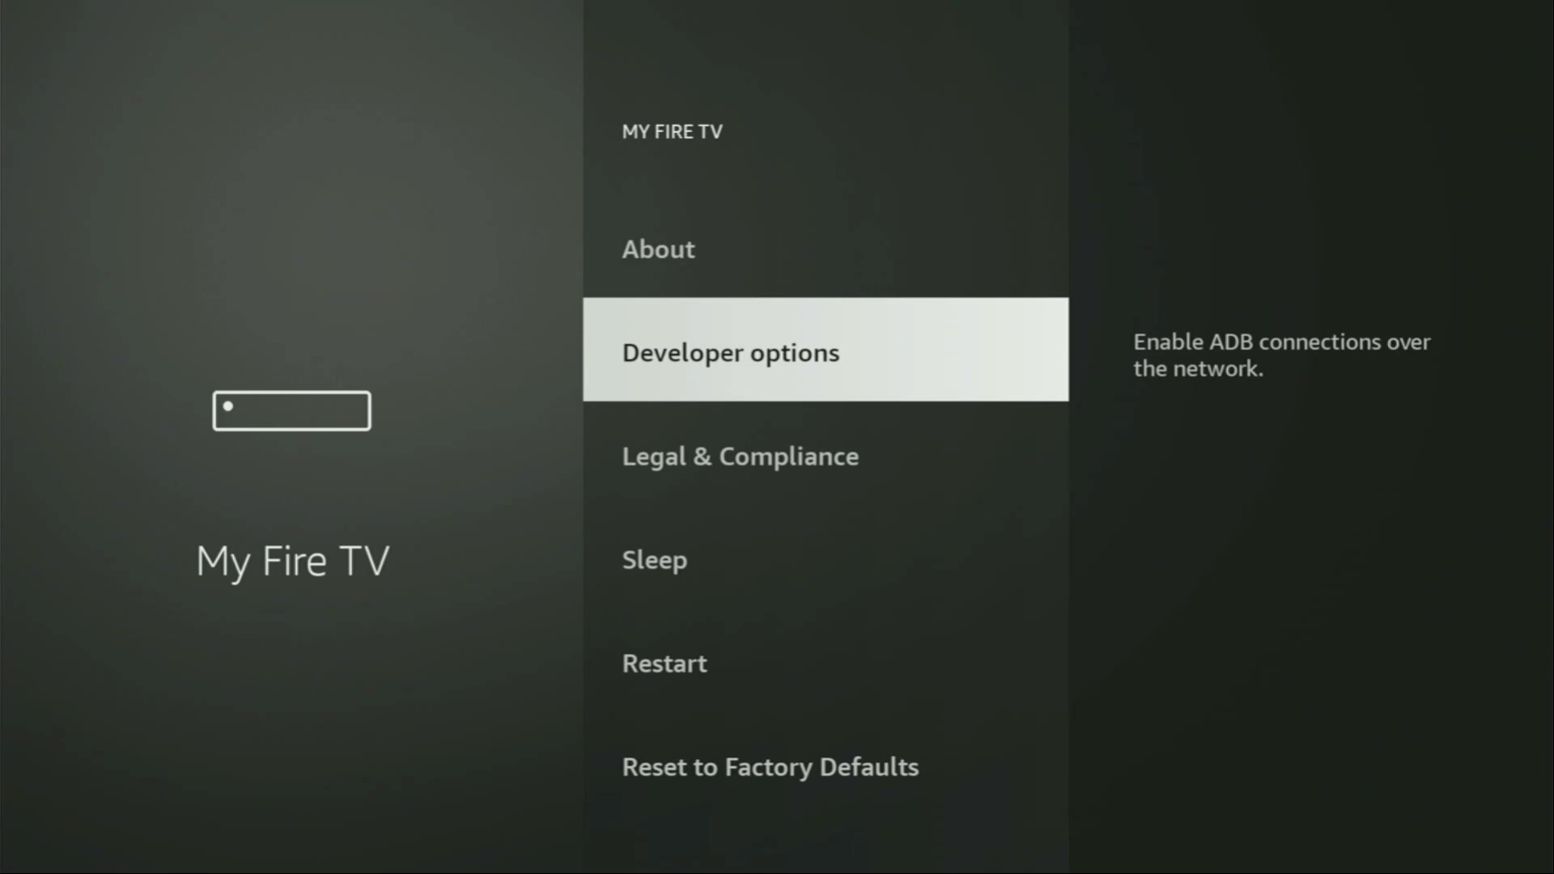
{"action": "key", "text": "Return"}
- Turn ADB debugging off and confirm Downloader is ON under Install unknown apps
{"action": "key", "text": "Return"}
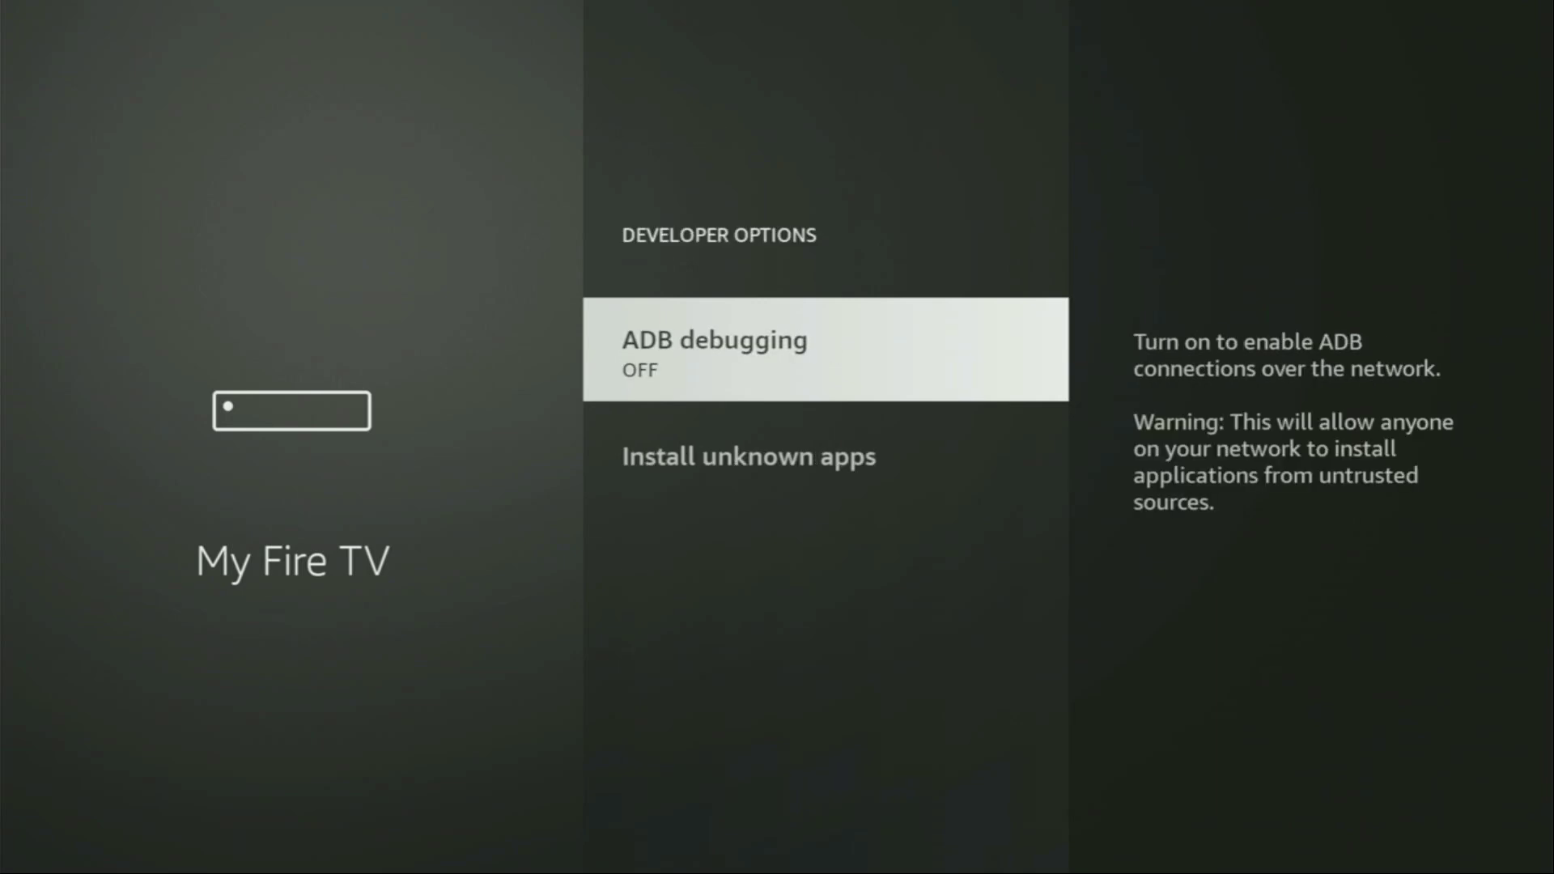
{"action": "key", "text": "Return"}
{"action": "key", "text": "Down"}
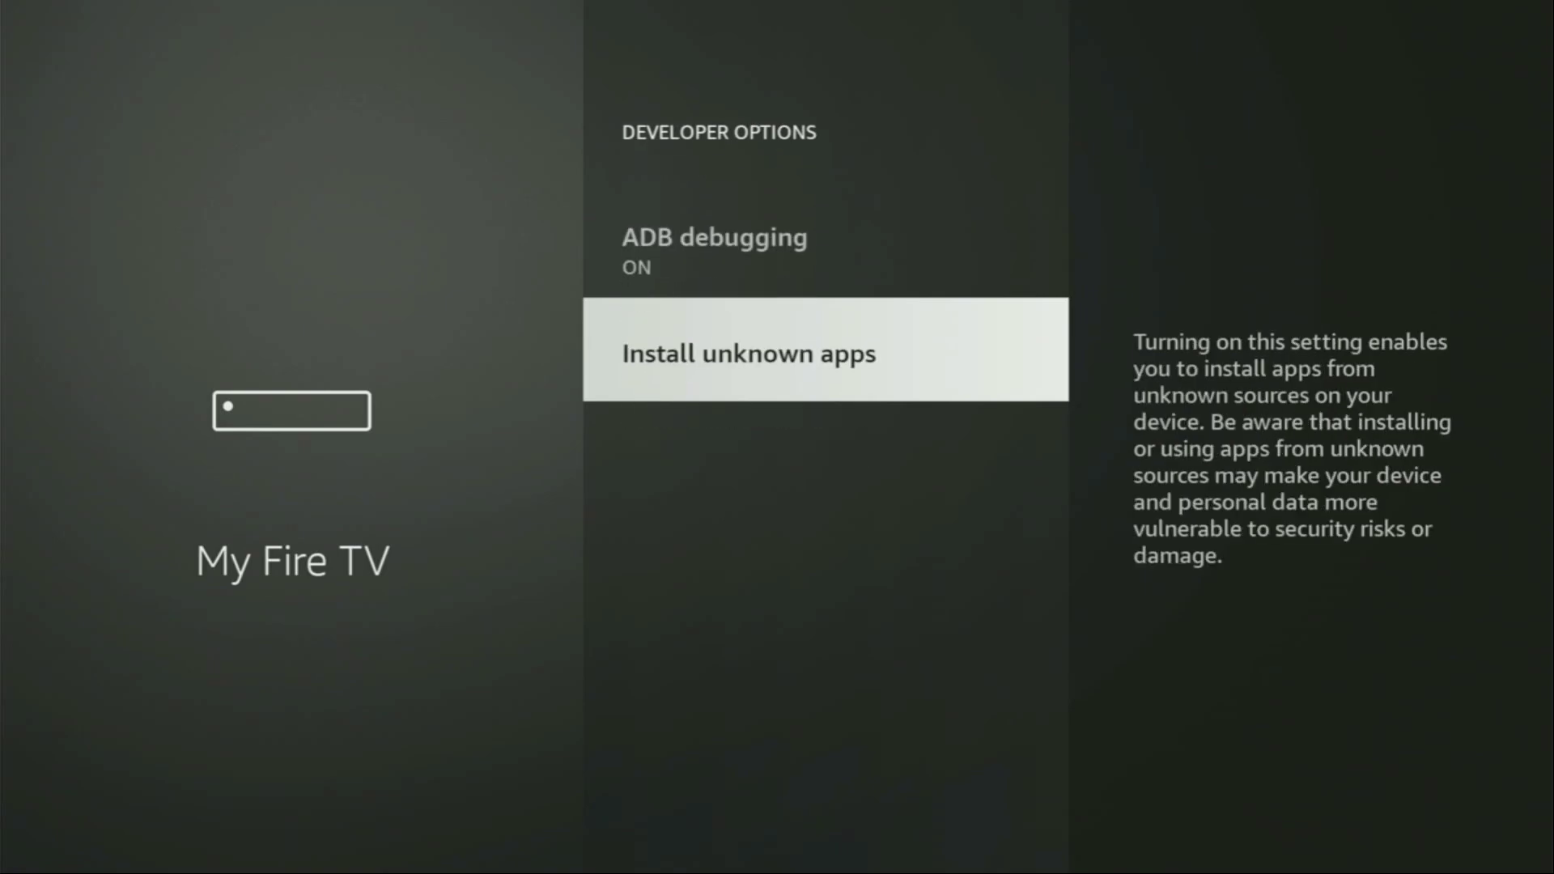
{"action": "key", "text": "Return"}
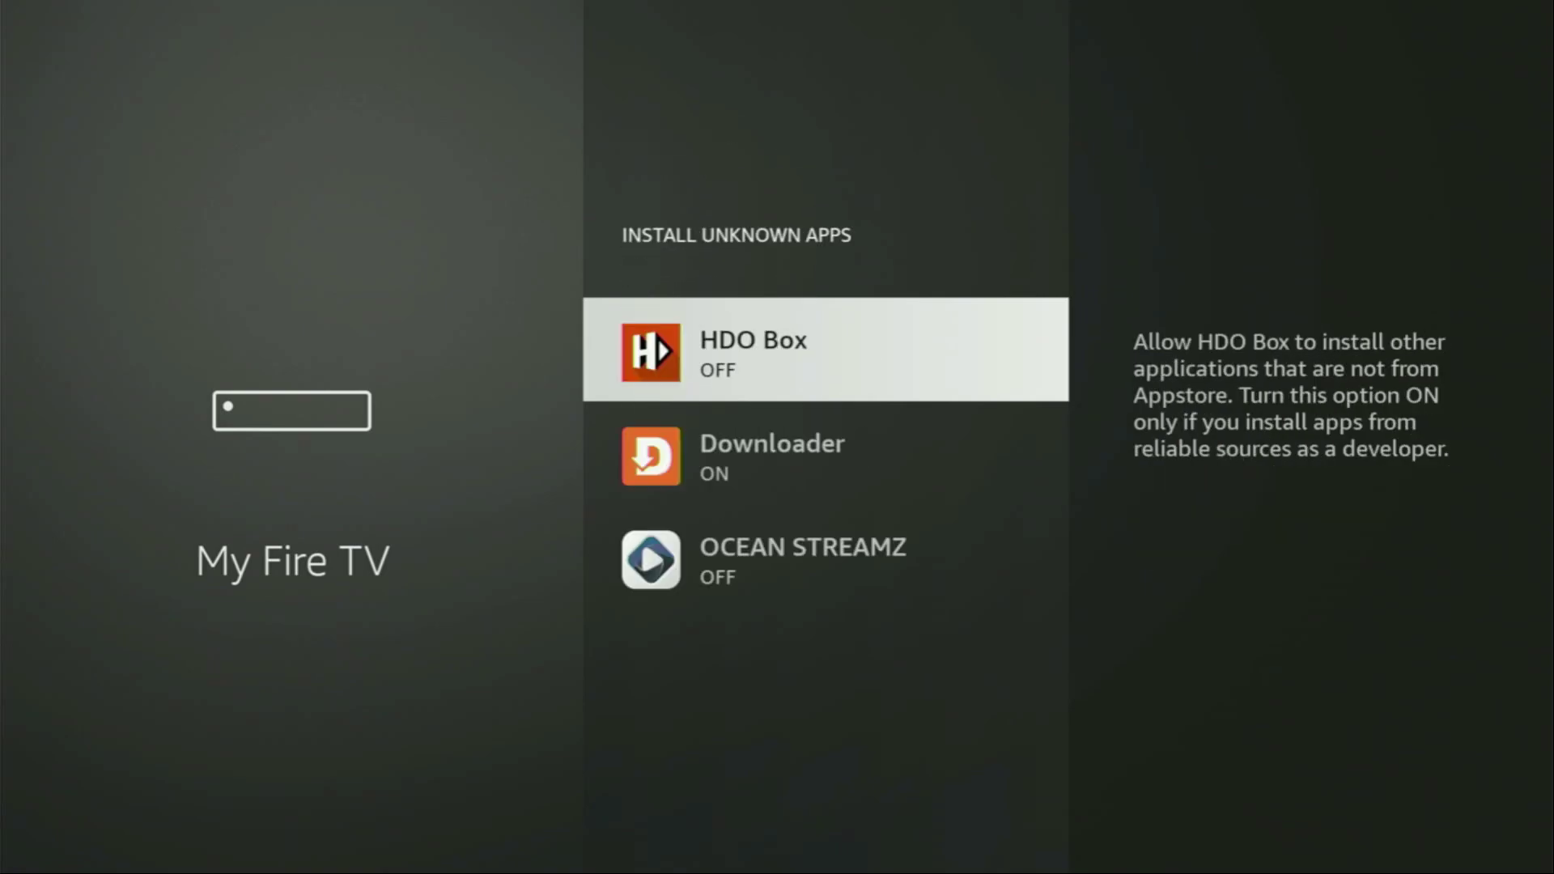
{"action": "key", "text": "Down"}
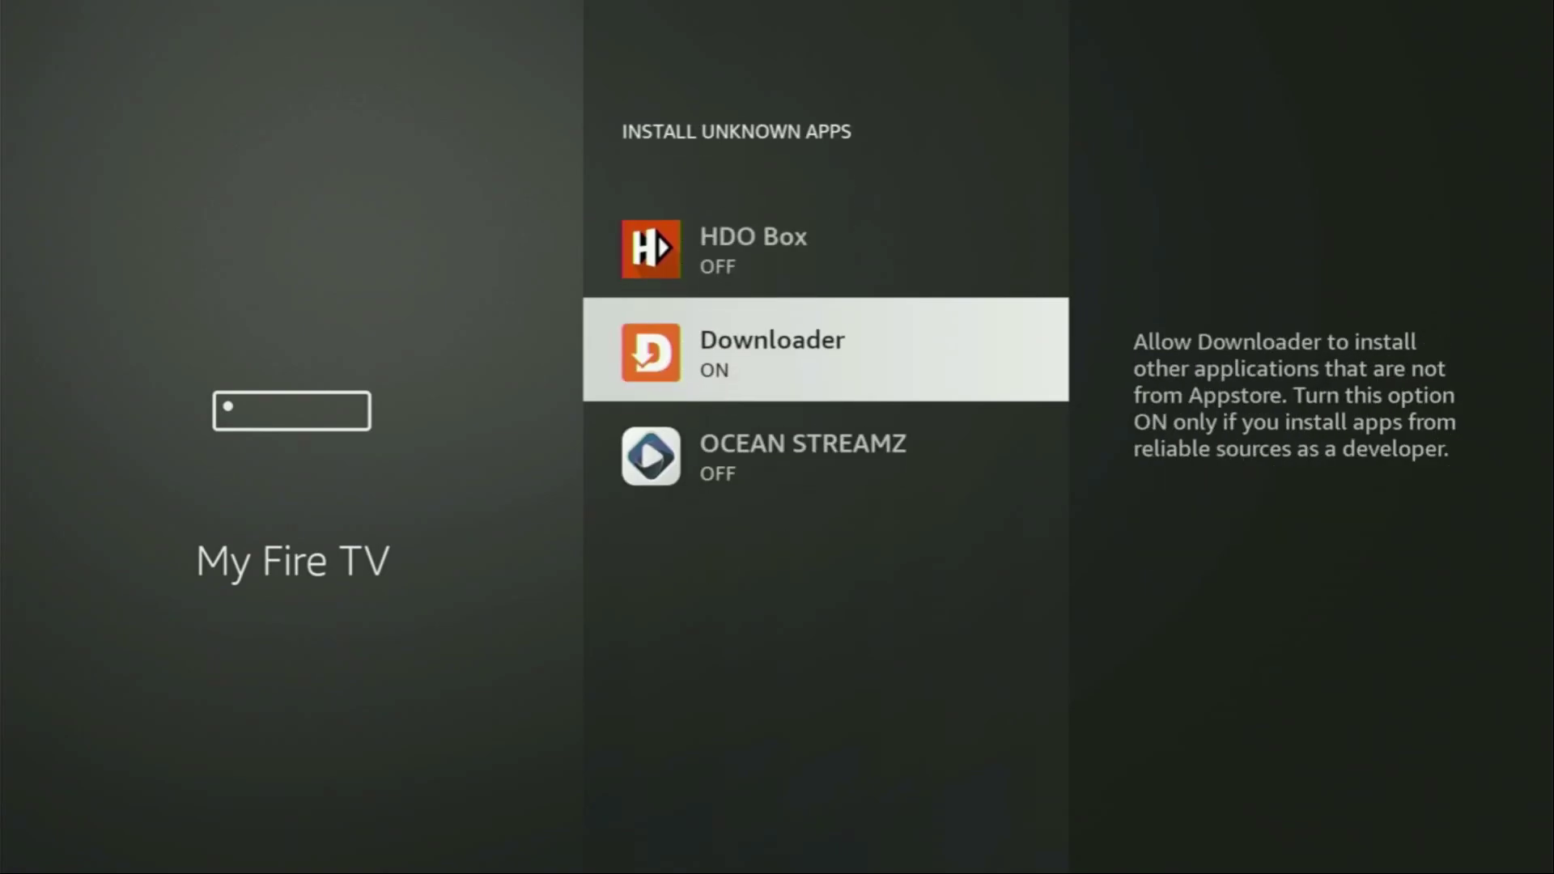
{"action": "key", "text": "Return"}
{"action": "key", "text": "Return"}
- Check the OCEAN STREAMZ and HDO Box entries, then return to the Home screen
{"action": "key", "text": "Down"}
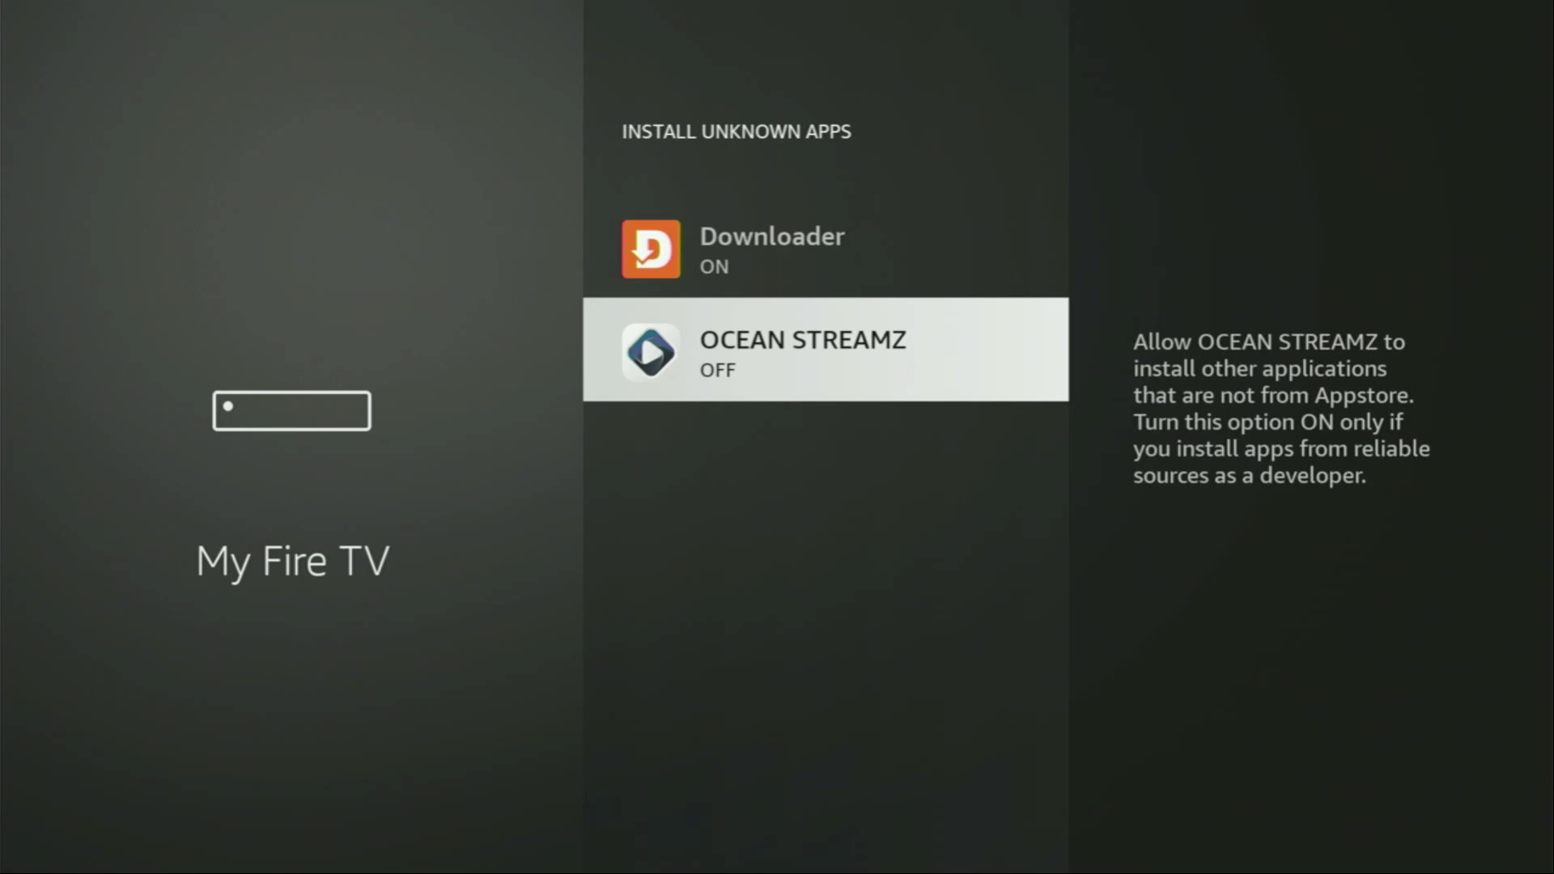
{"action": "key", "text": "Up"}
{"action": "key", "text": "Up"}
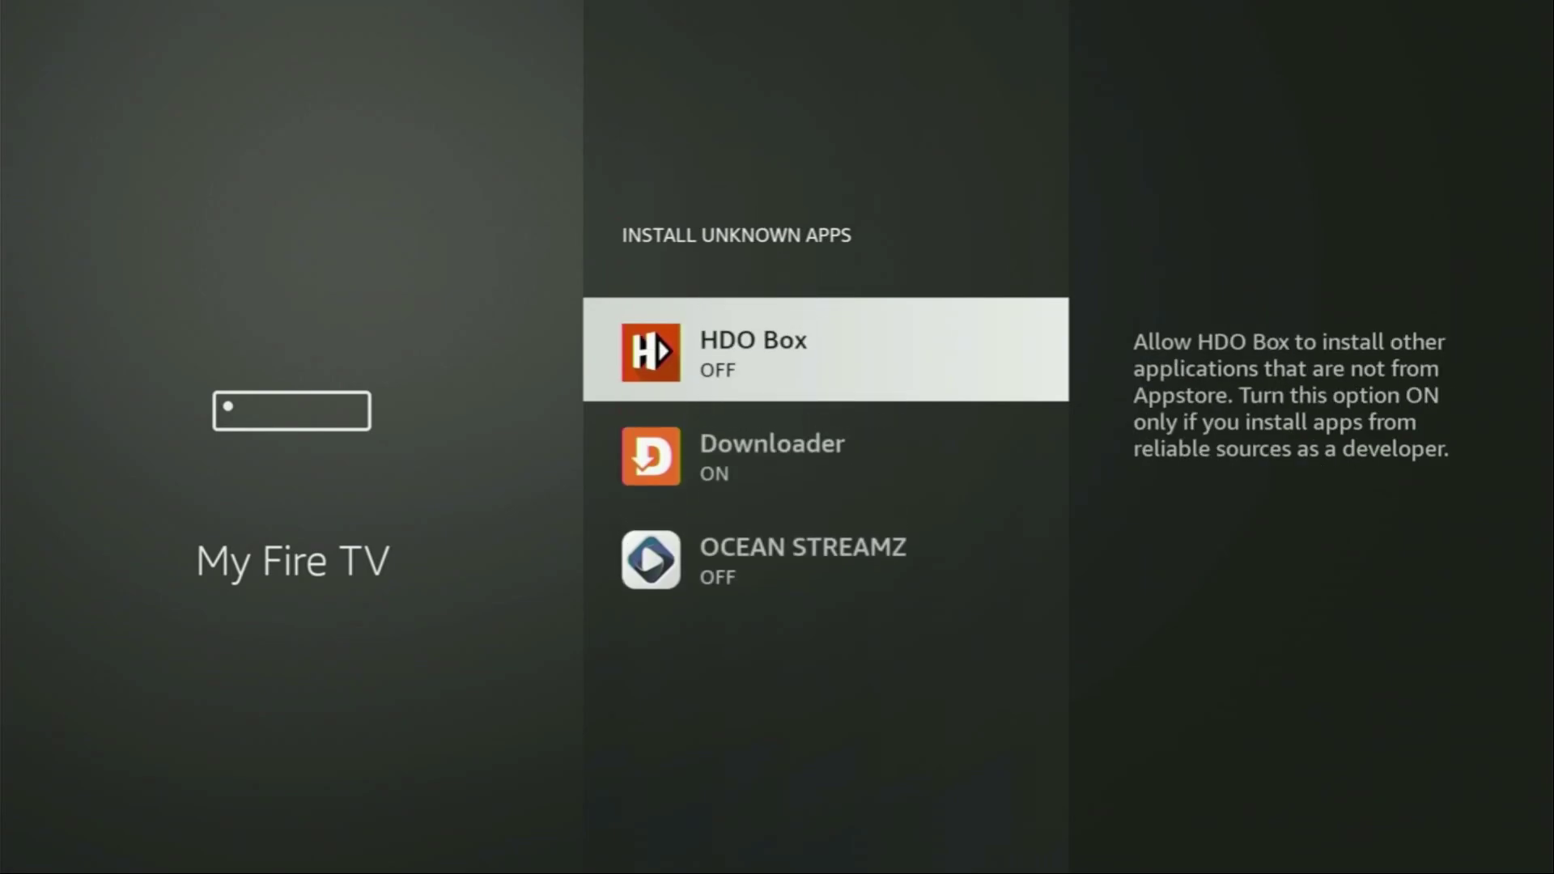
{"action": "key", "text": "Home"}
- Open Your Apps & Channels and launch the NordVPN app
{"action": "key", "text": "Right"}
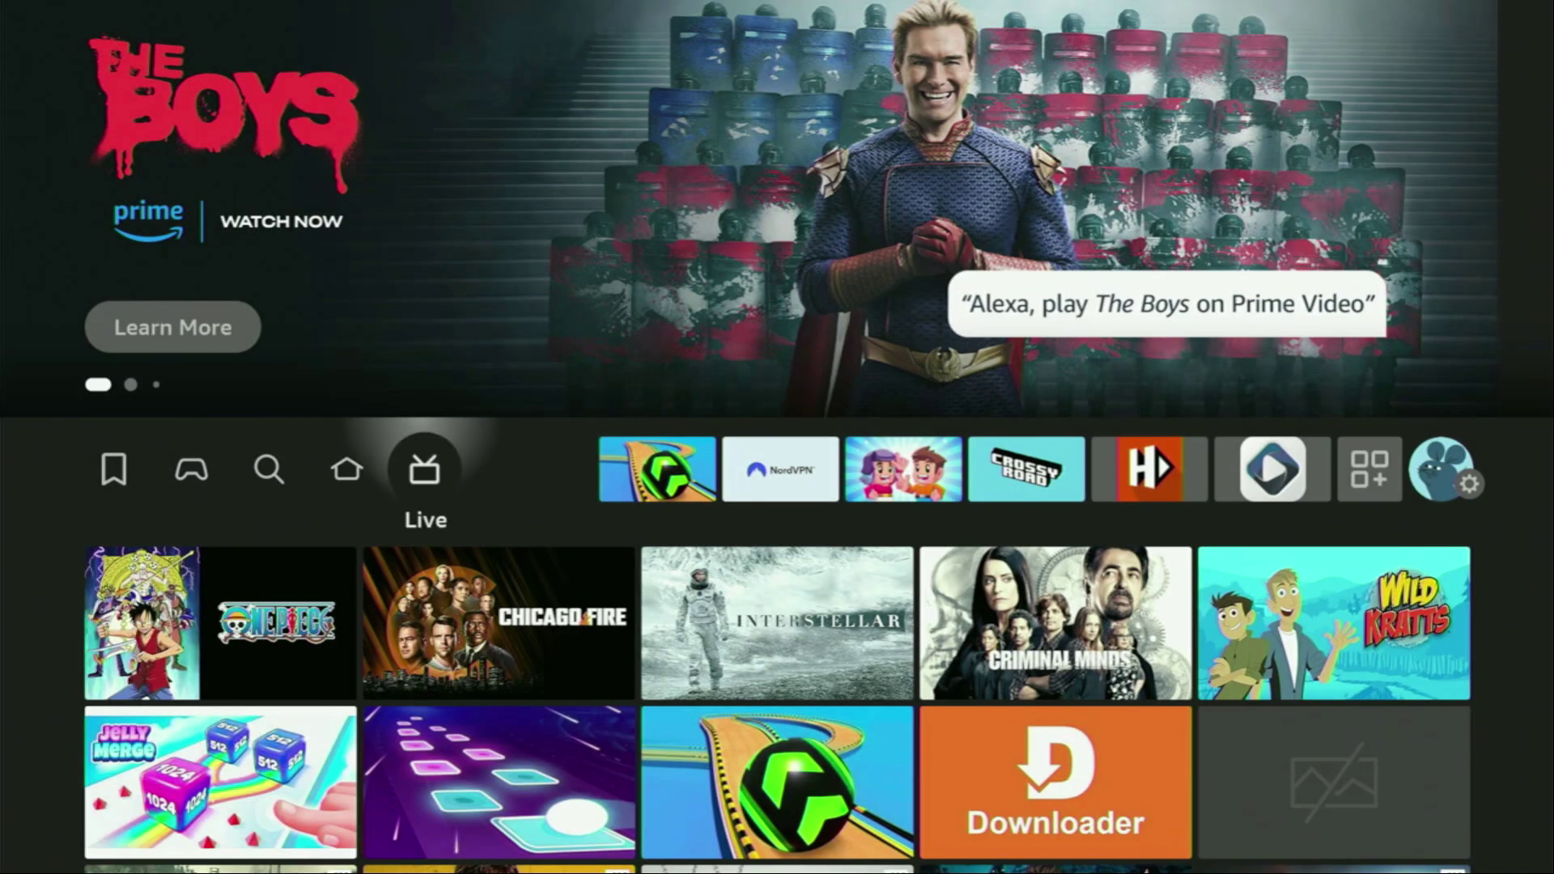
{"action": "key", "text": "Right"}
{"action": "key", "text": "Right"}
{"action": "key", "text": "Return"}
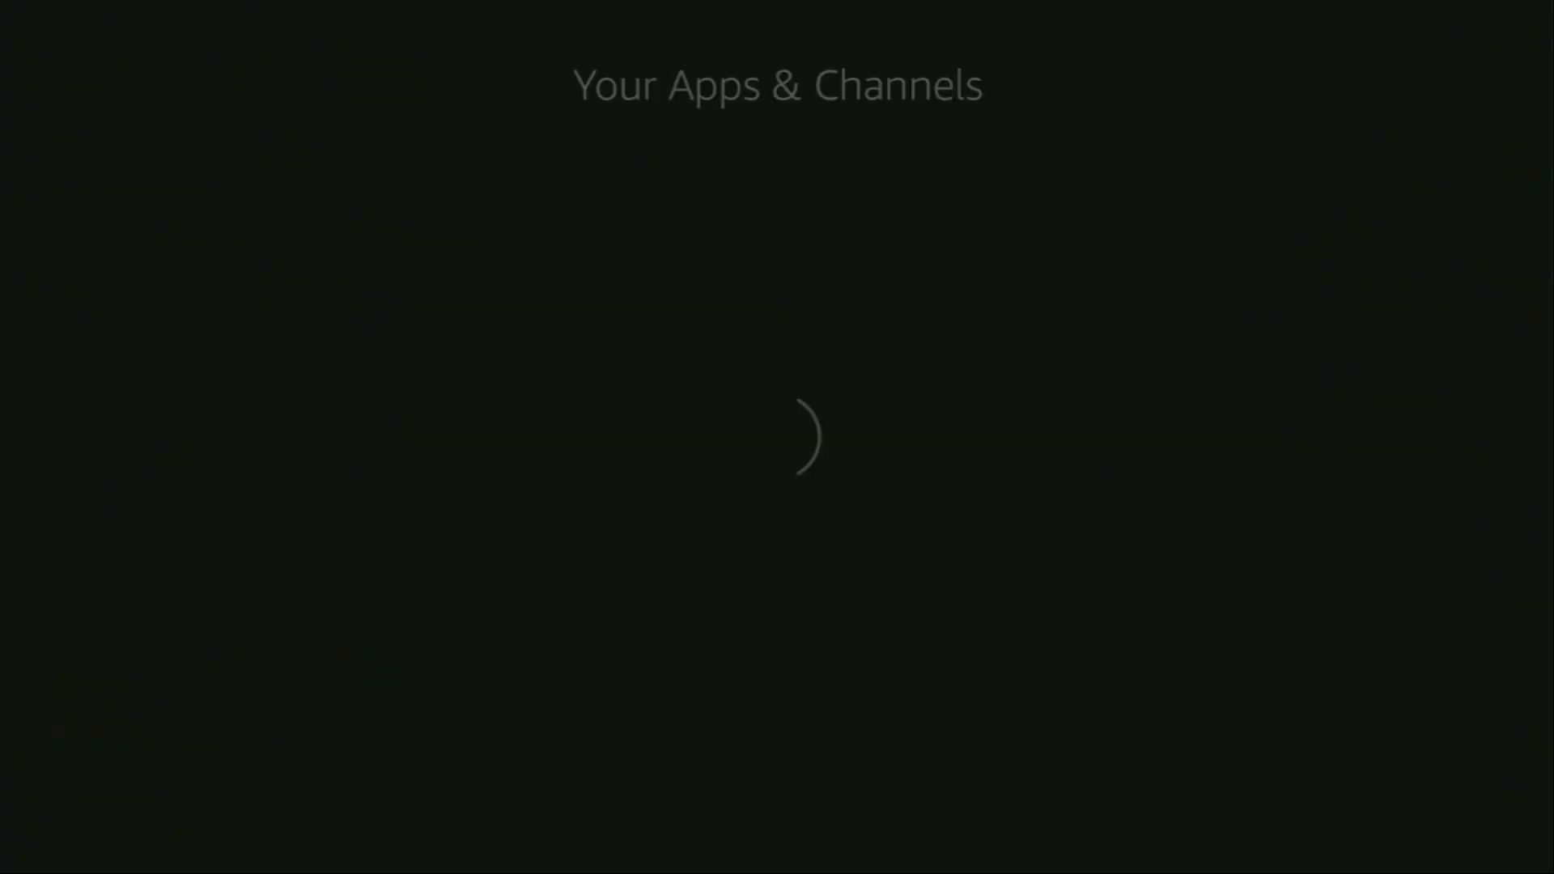
{"action": "key", "text": "Down"}
{"action": "key", "text": "Right"}
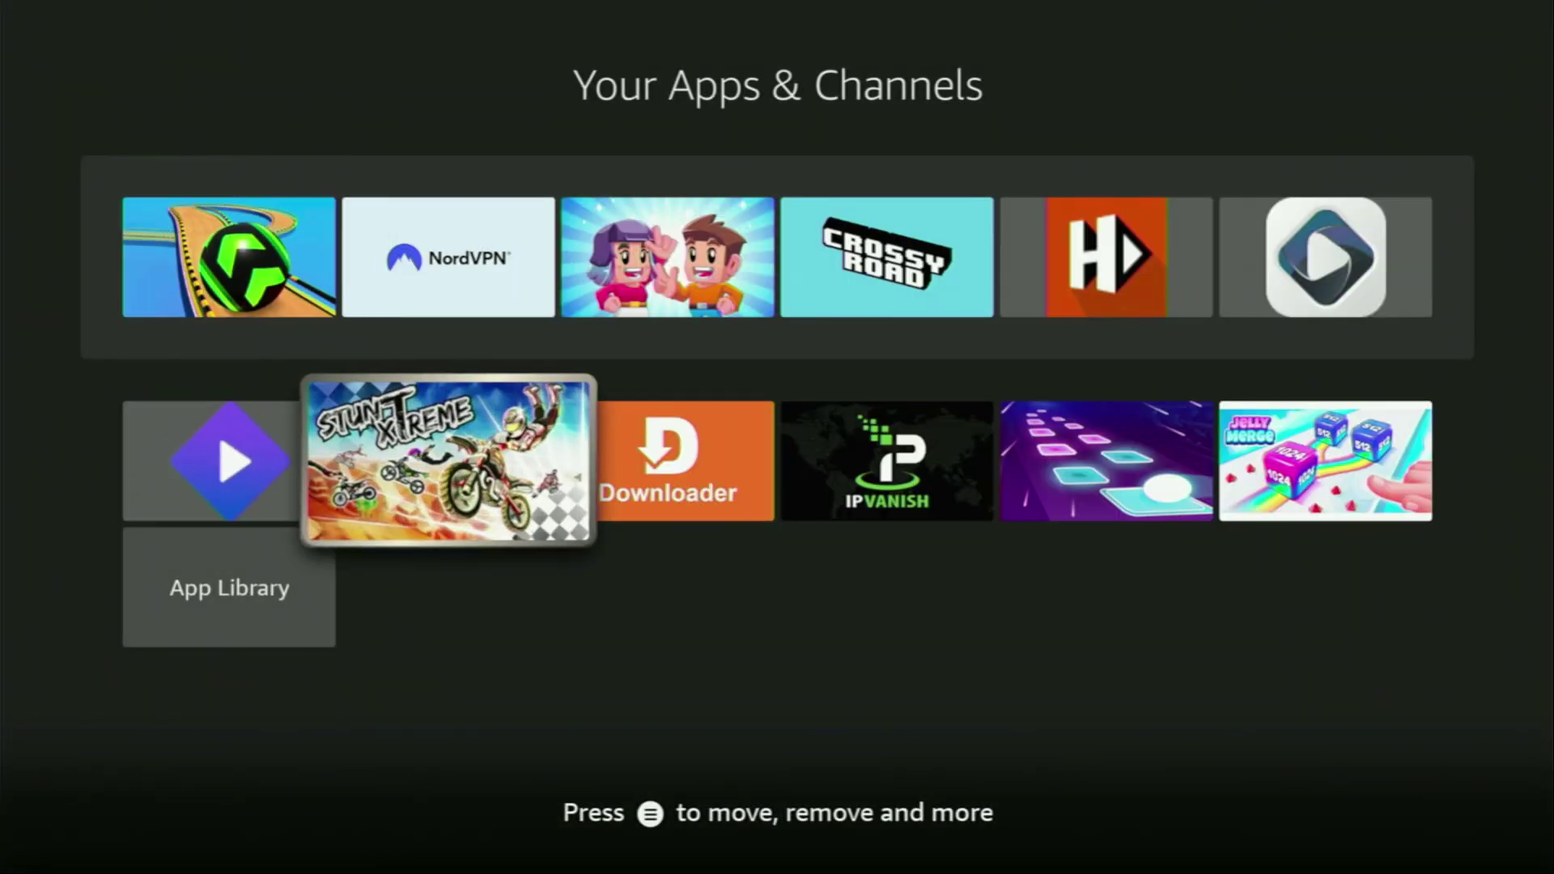
{"action": "key", "text": "Right"}
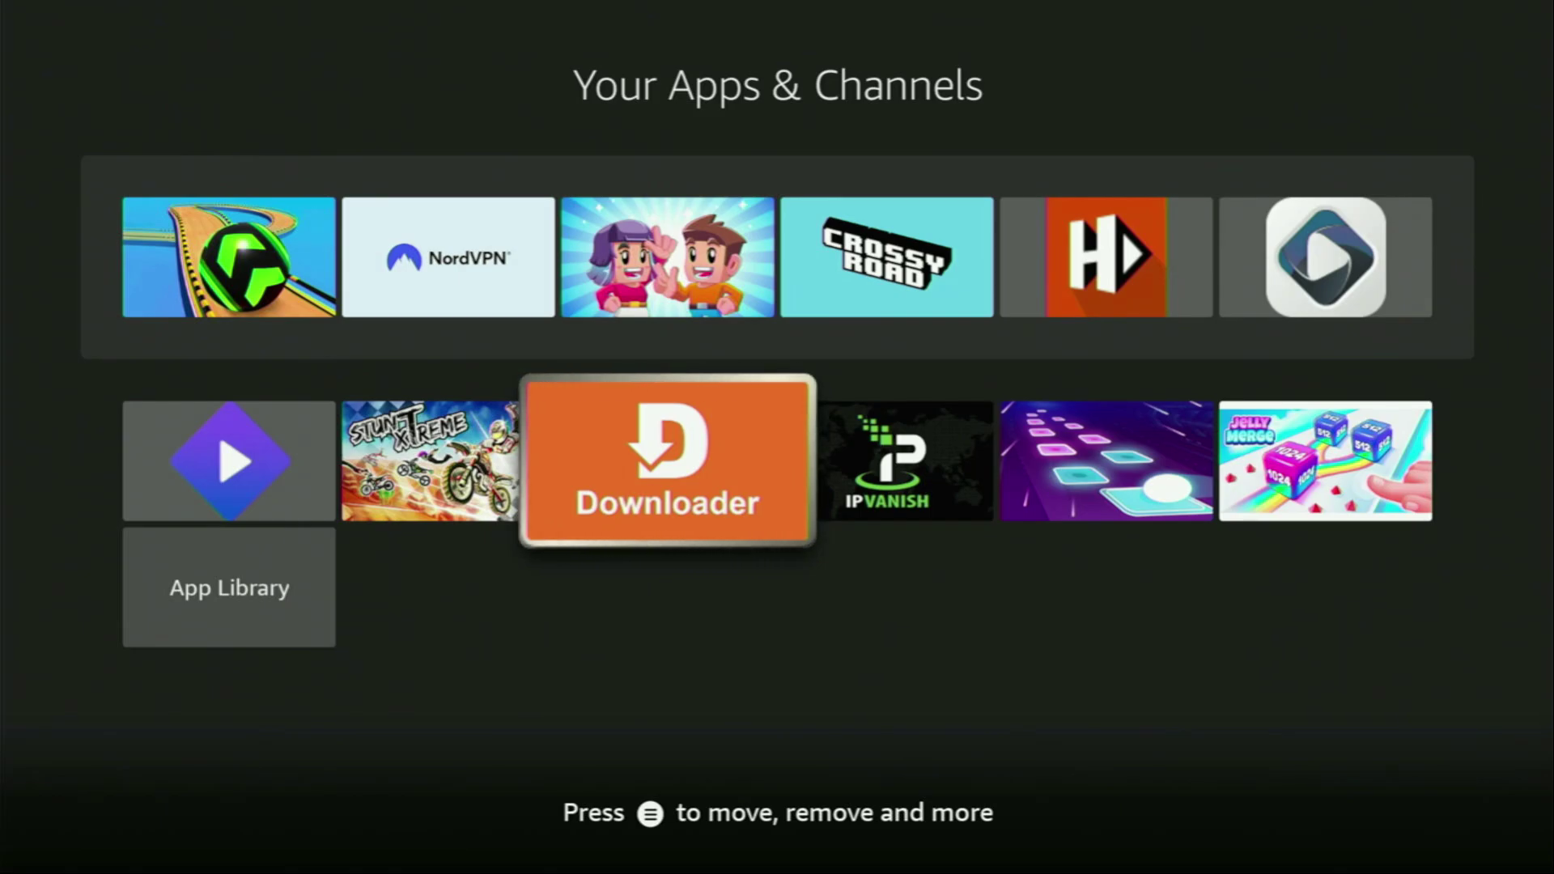
{"action": "key", "text": "Up"}
{"action": "key", "text": "Left"}
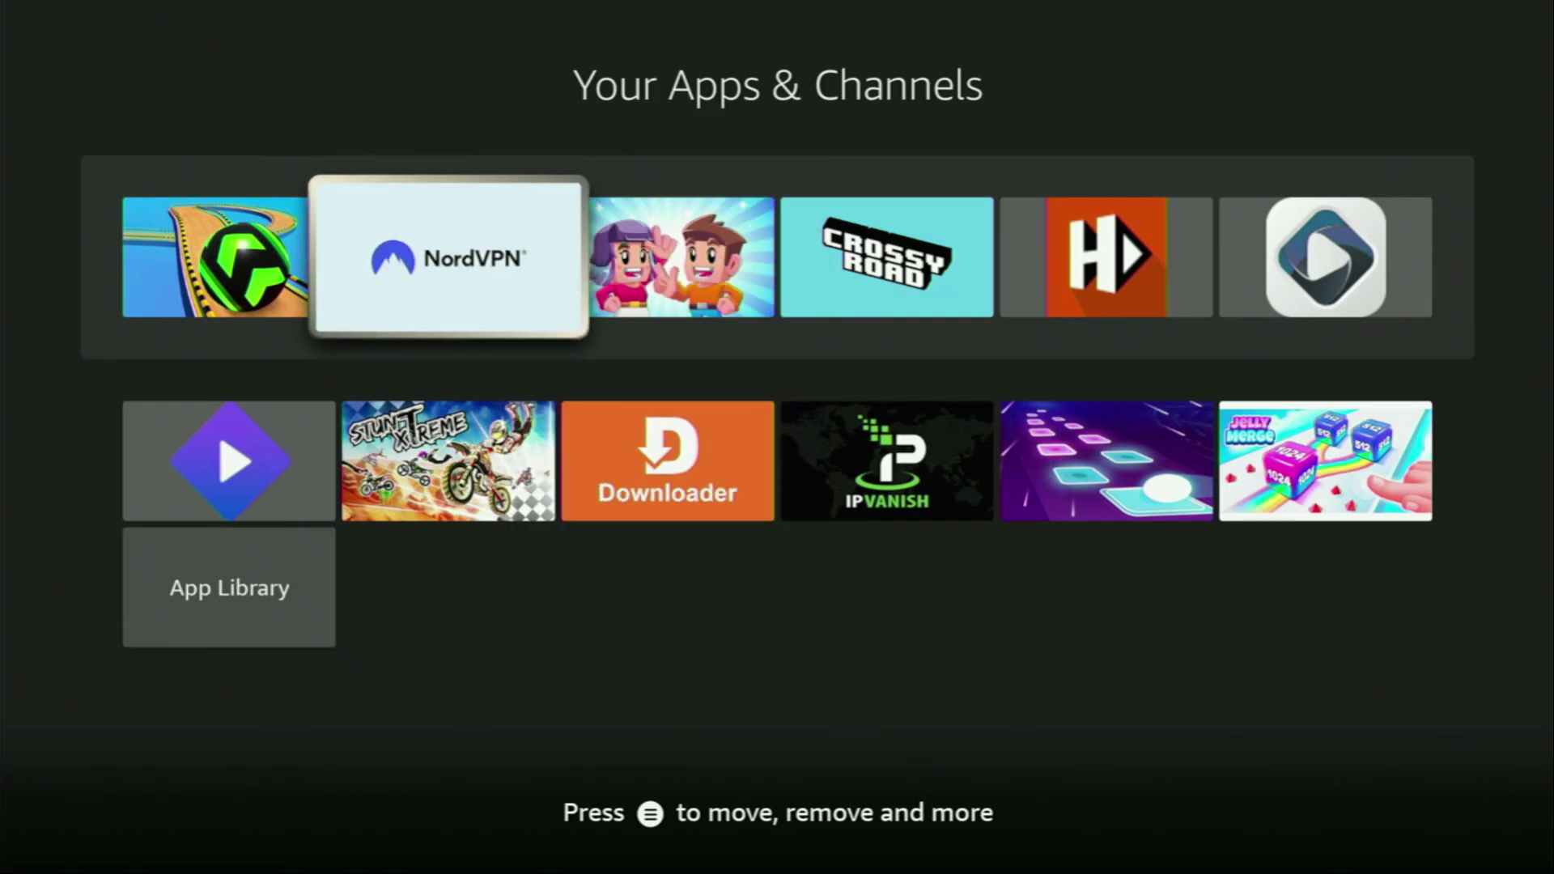
{"action": "key", "text": "Return"}
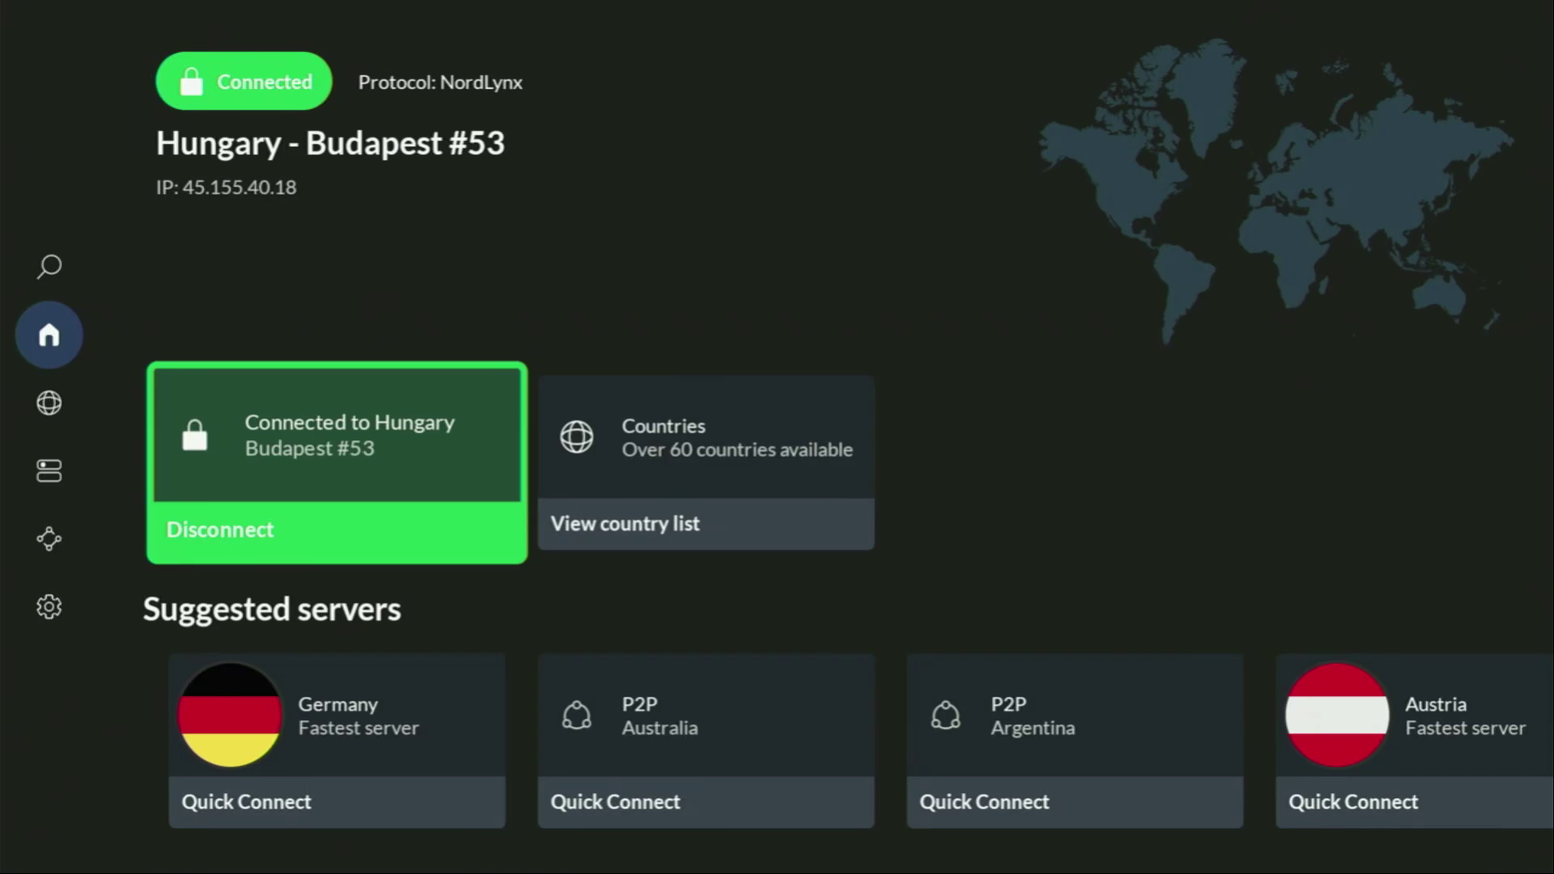
- Browse NordVPN's suggested servers and move to the Countries card
{"action": "key", "text": "Down"}
{"action": "key", "text": "Right"}
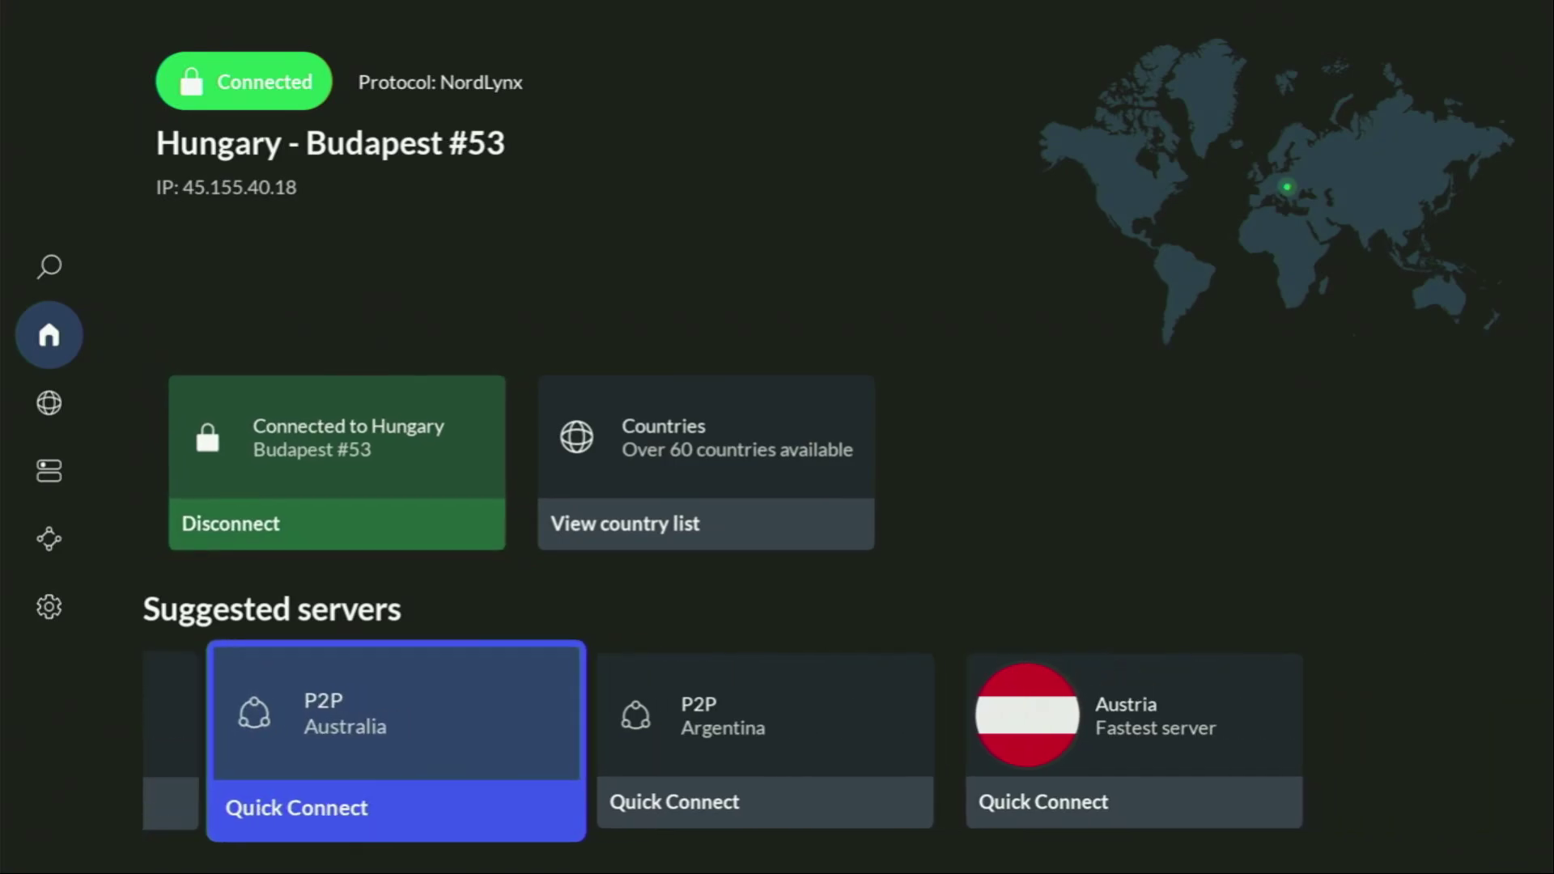
{"action": "key", "text": "Right"}
{"action": "key", "text": "Right"}
{"action": "key", "text": "Up"}
{"action": "key", "text": "Right"}
- Open the country list, scroll down to Sweden and connect to Sweden - Stockholm #614
{"action": "key", "text": "Return"}
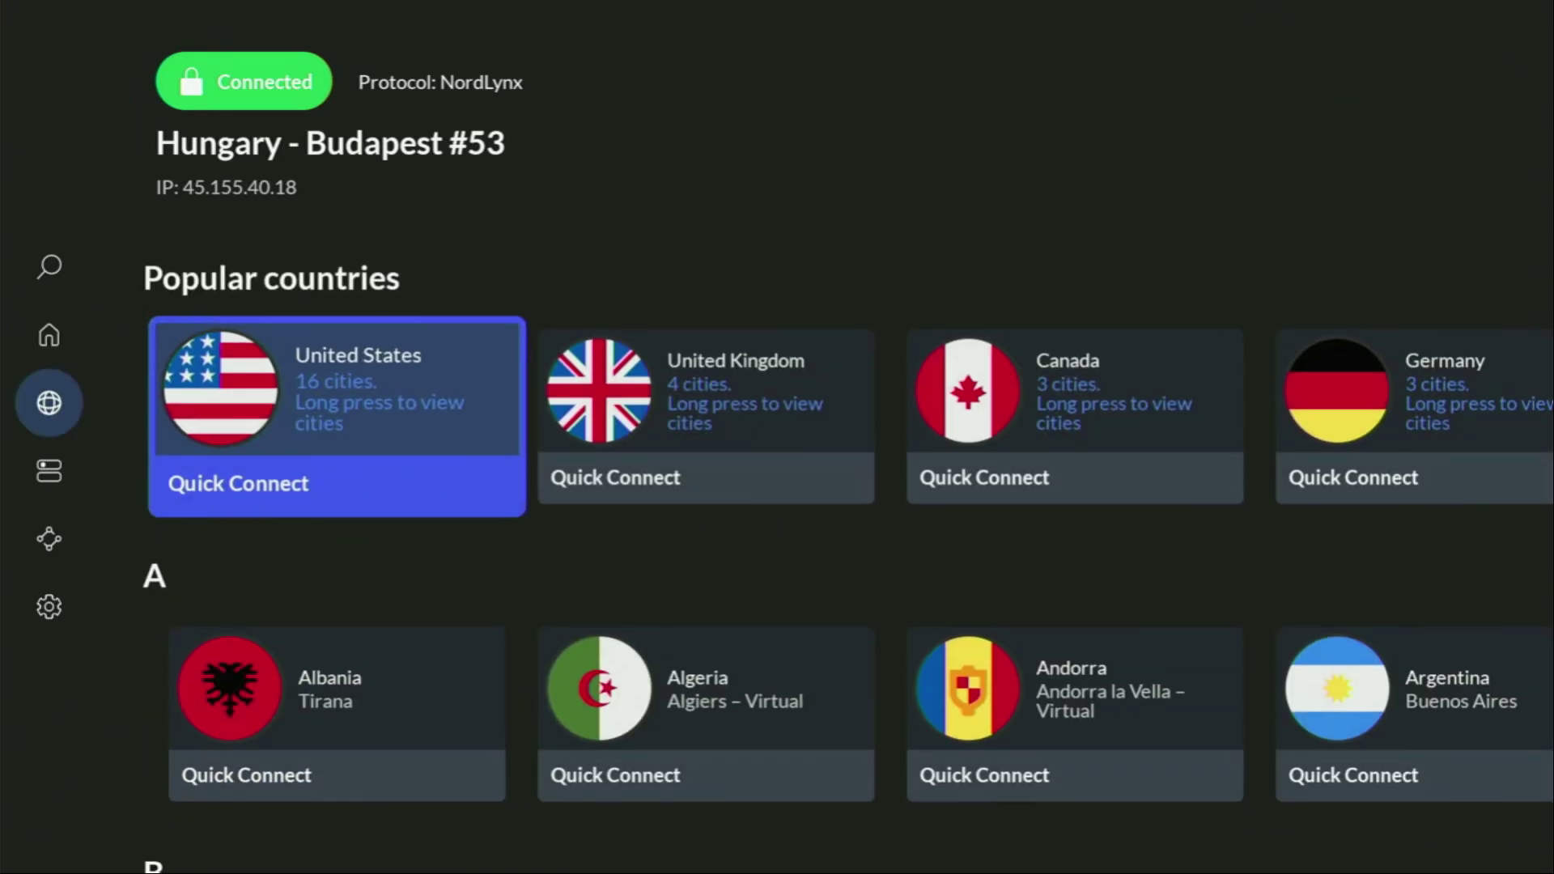
{"action": "key", "text": "Down"}
{"action": "key", "text": "Down"}
{"action": "key", "text": "Down"}
{"action": "key", "text": "Down"}
{"action": "key", "text": "Down"}
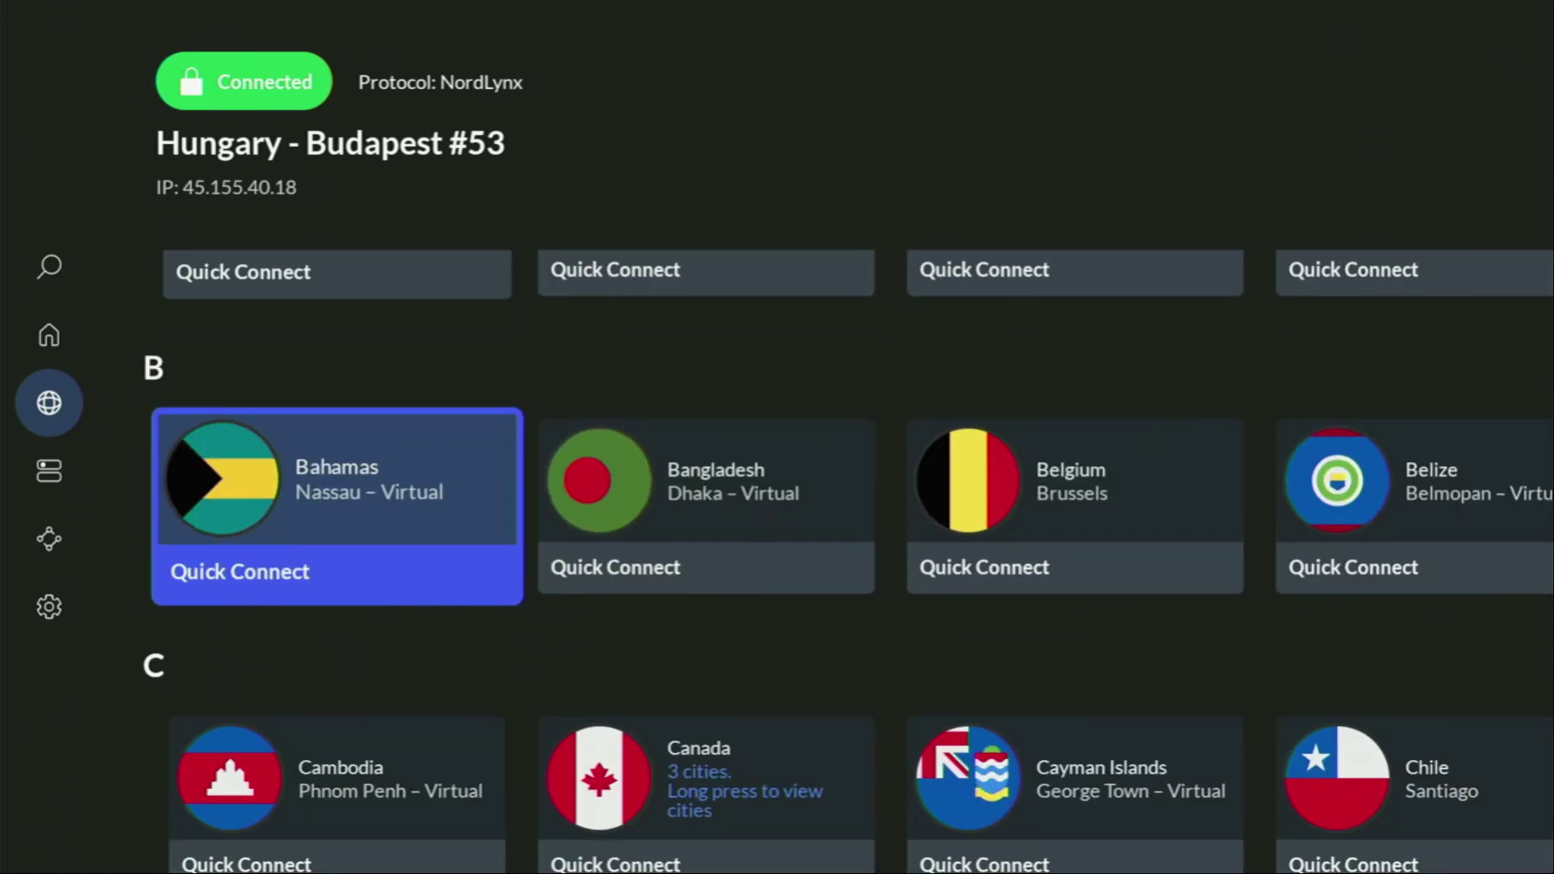
{"action": "key", "text": "Down"}
{"action": "key", "text": "Down"}
{"action": "key", "text": "Down"}
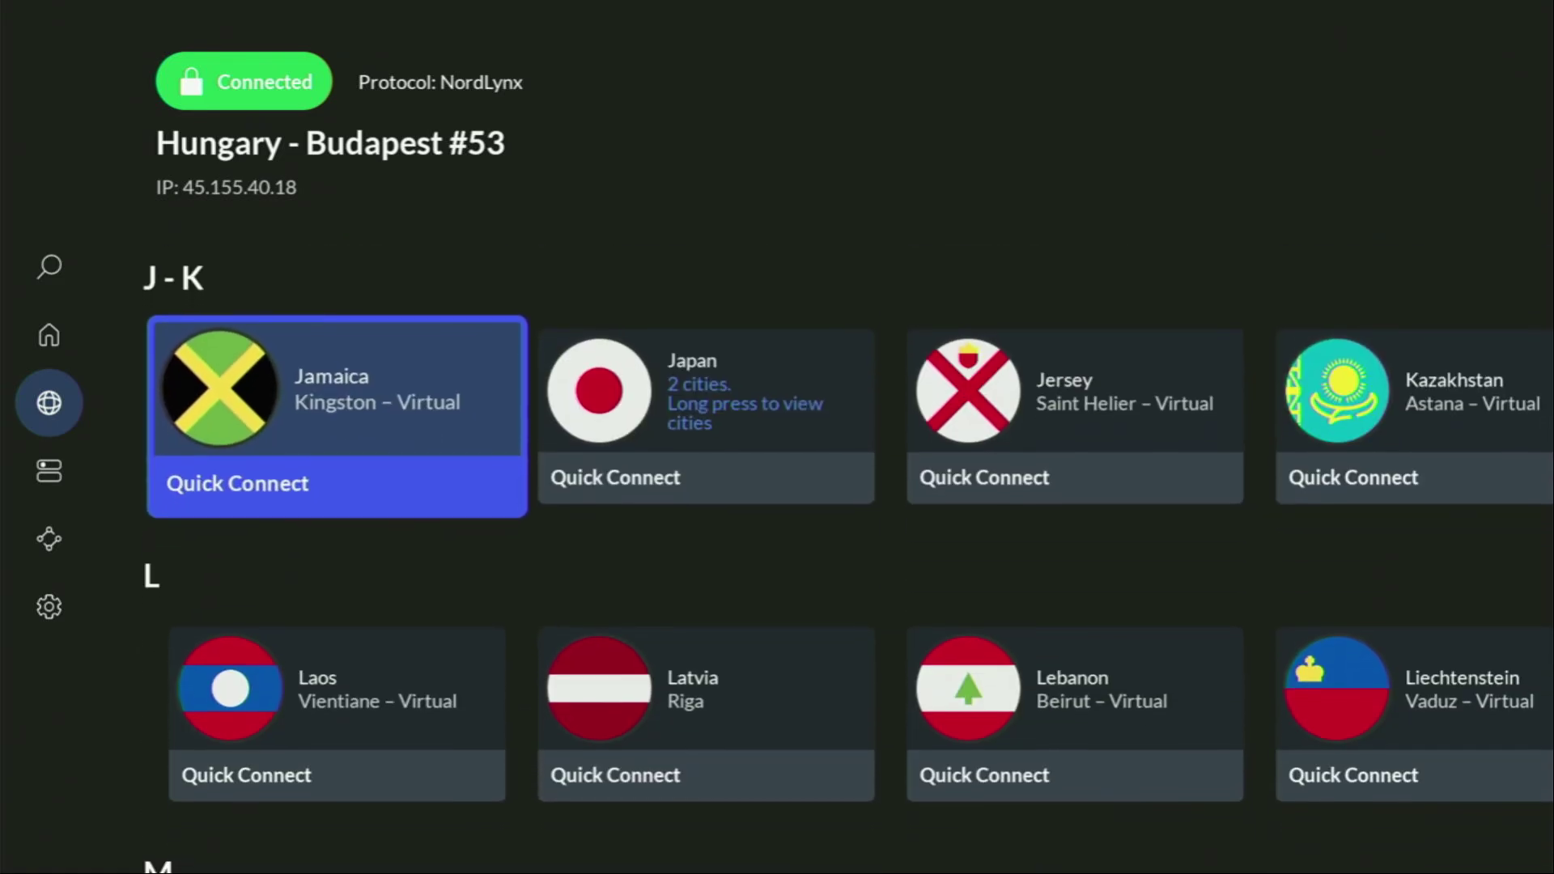
{"action": "key", "text": "Down"}
{"action": "key", "text": "Down"}
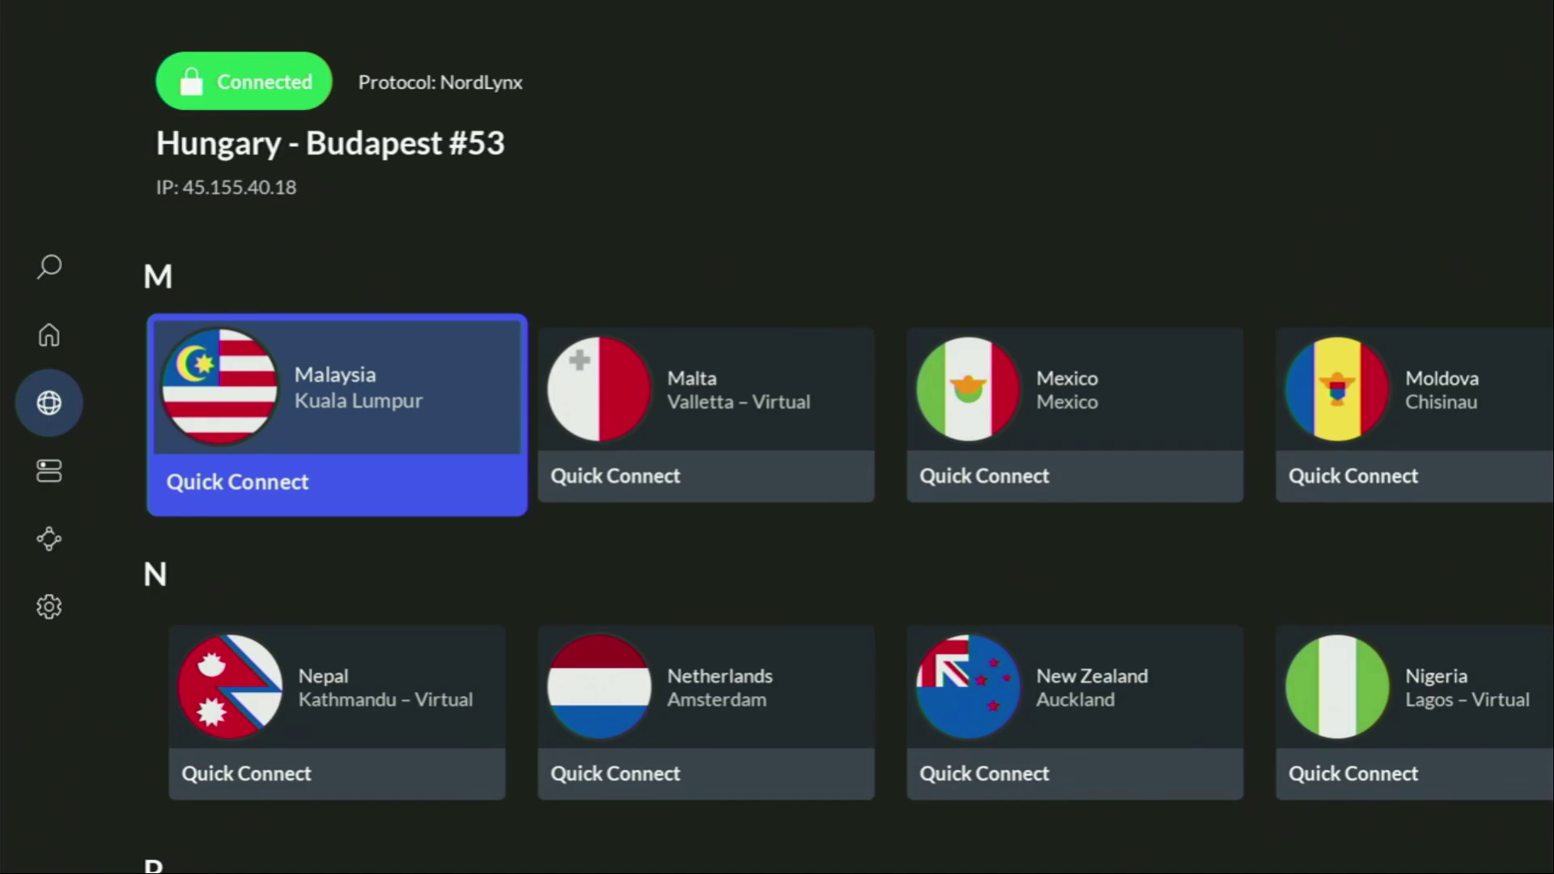
{"action": "key", "text": "Down"}
{"action": "key", "text": "Down"}
{"action": "key", "text": "Down"}
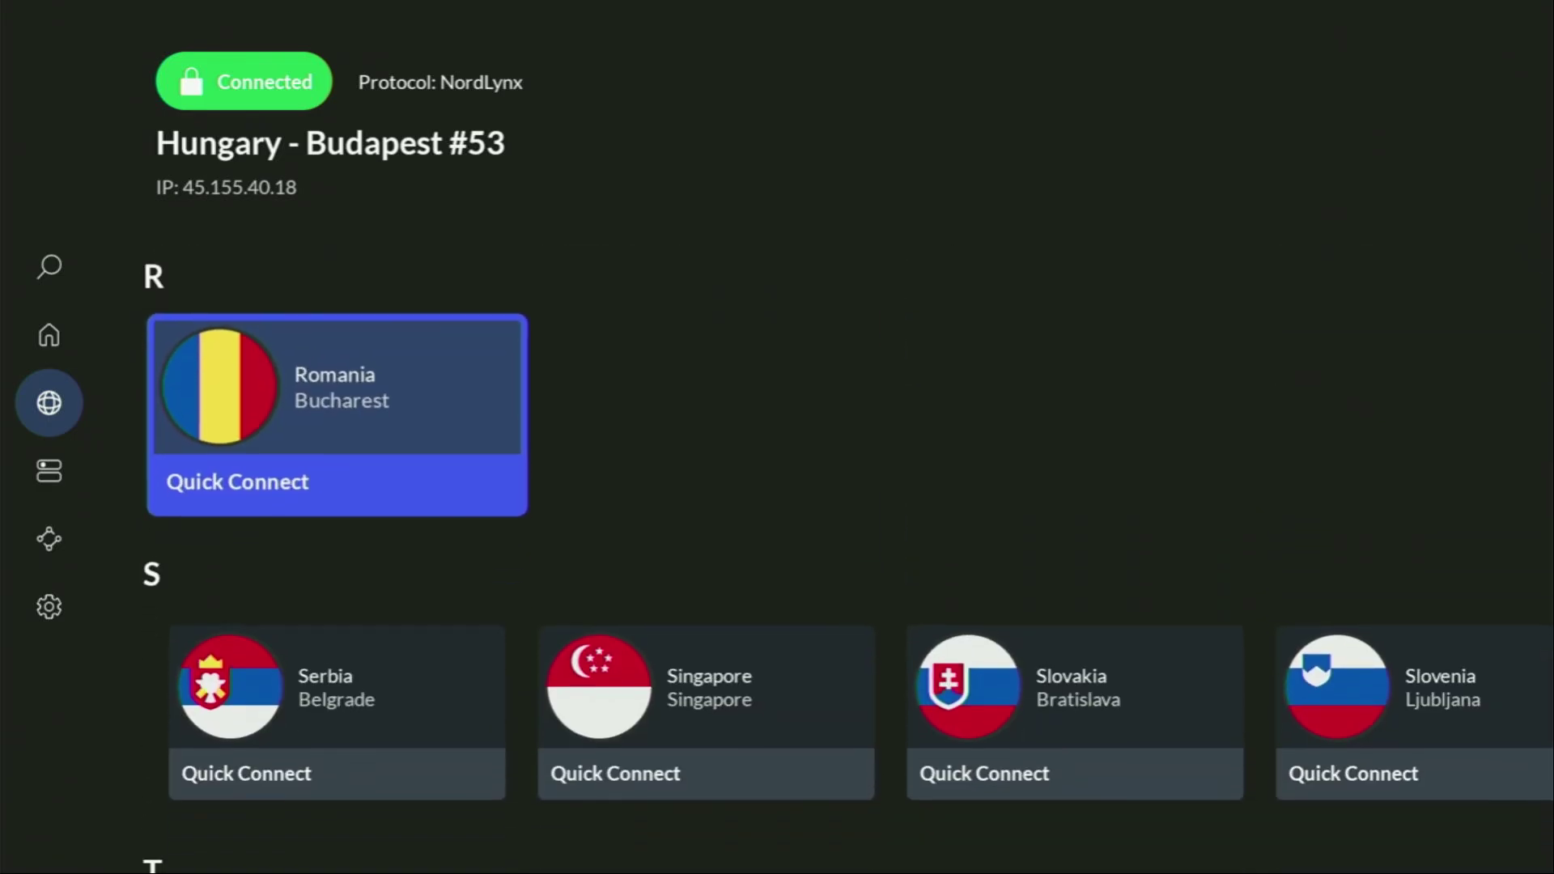
{"action": "key", "text": "Down"}
{"action": "key", "text": "Right"}
{"action": "key", "text": "Right"}
{"action": "key", "text": "Right"}
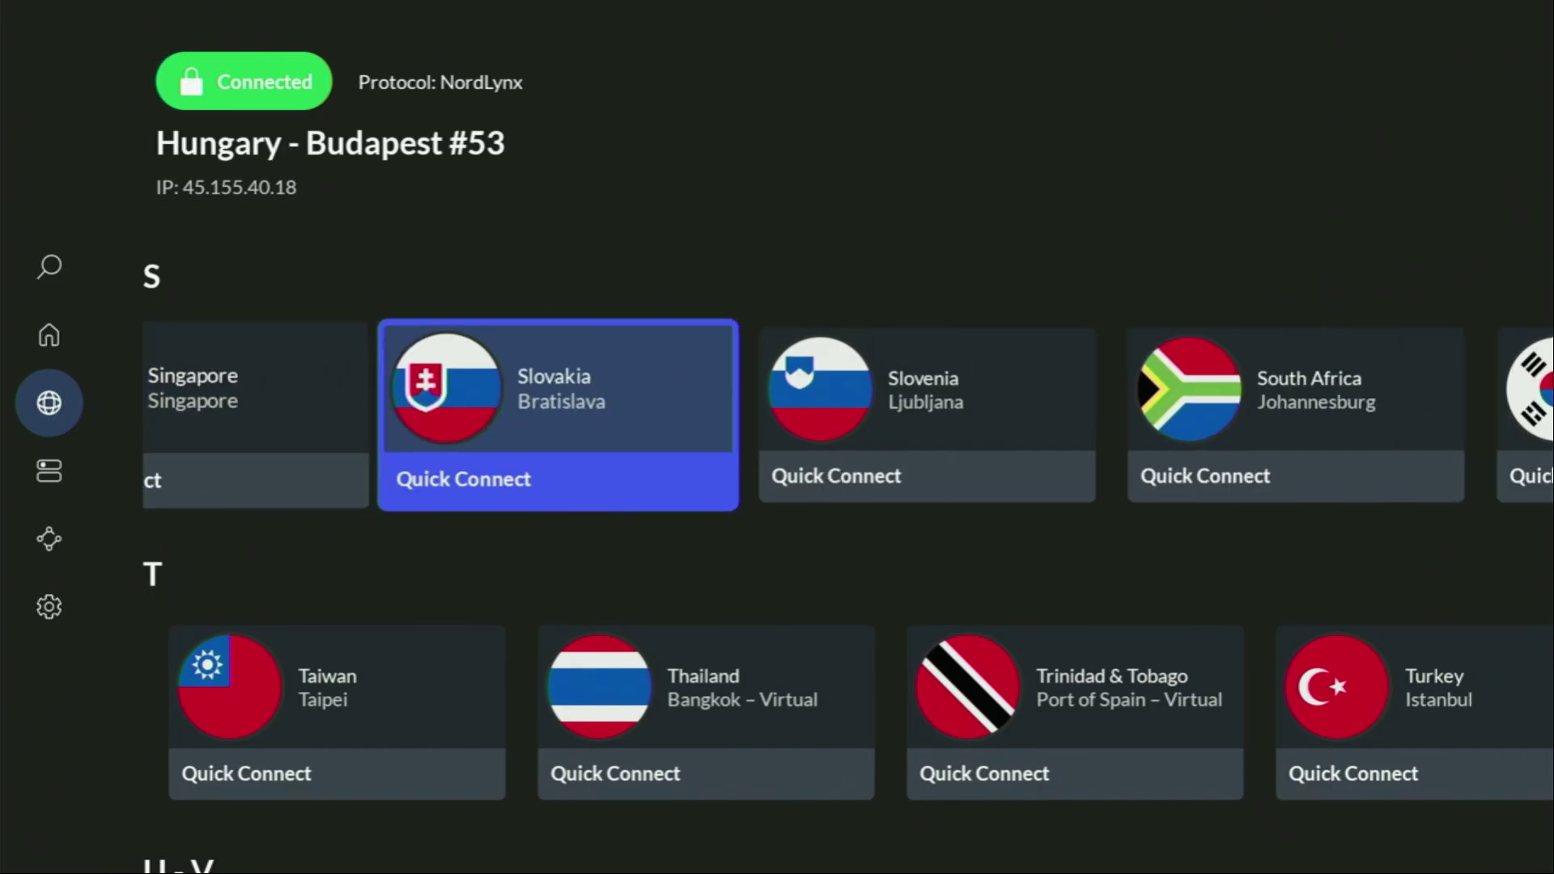
{"action": "key", "text": "Right"}
{"action": "key", "text": "Right"}
{"action": "key", "text": "Right"}
{"action": "key", "text": "Right"}
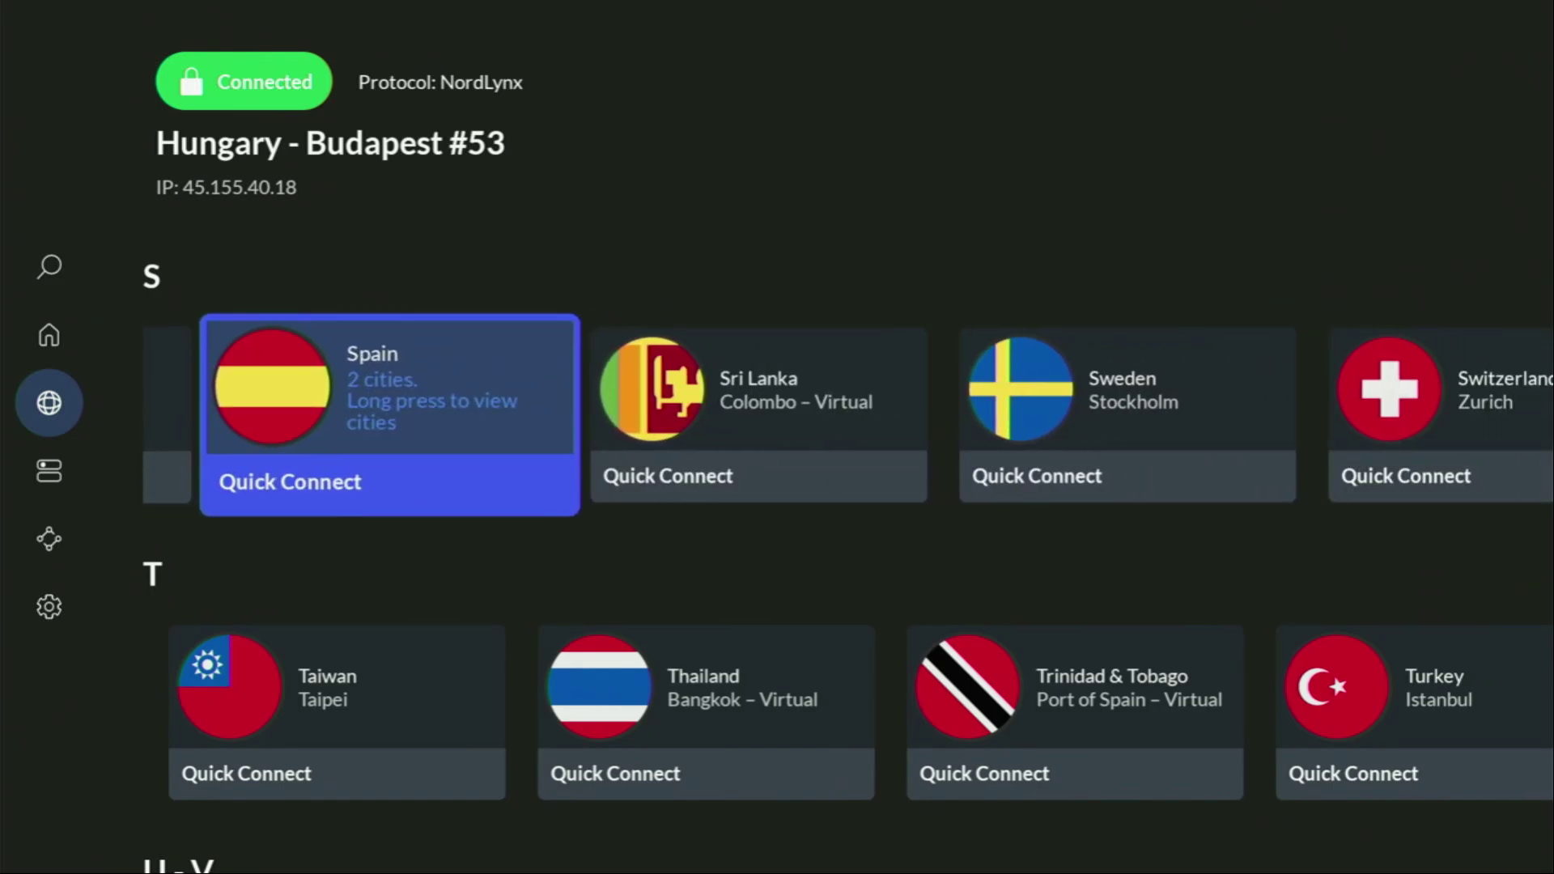
{"action": "key", "text": "Right"}
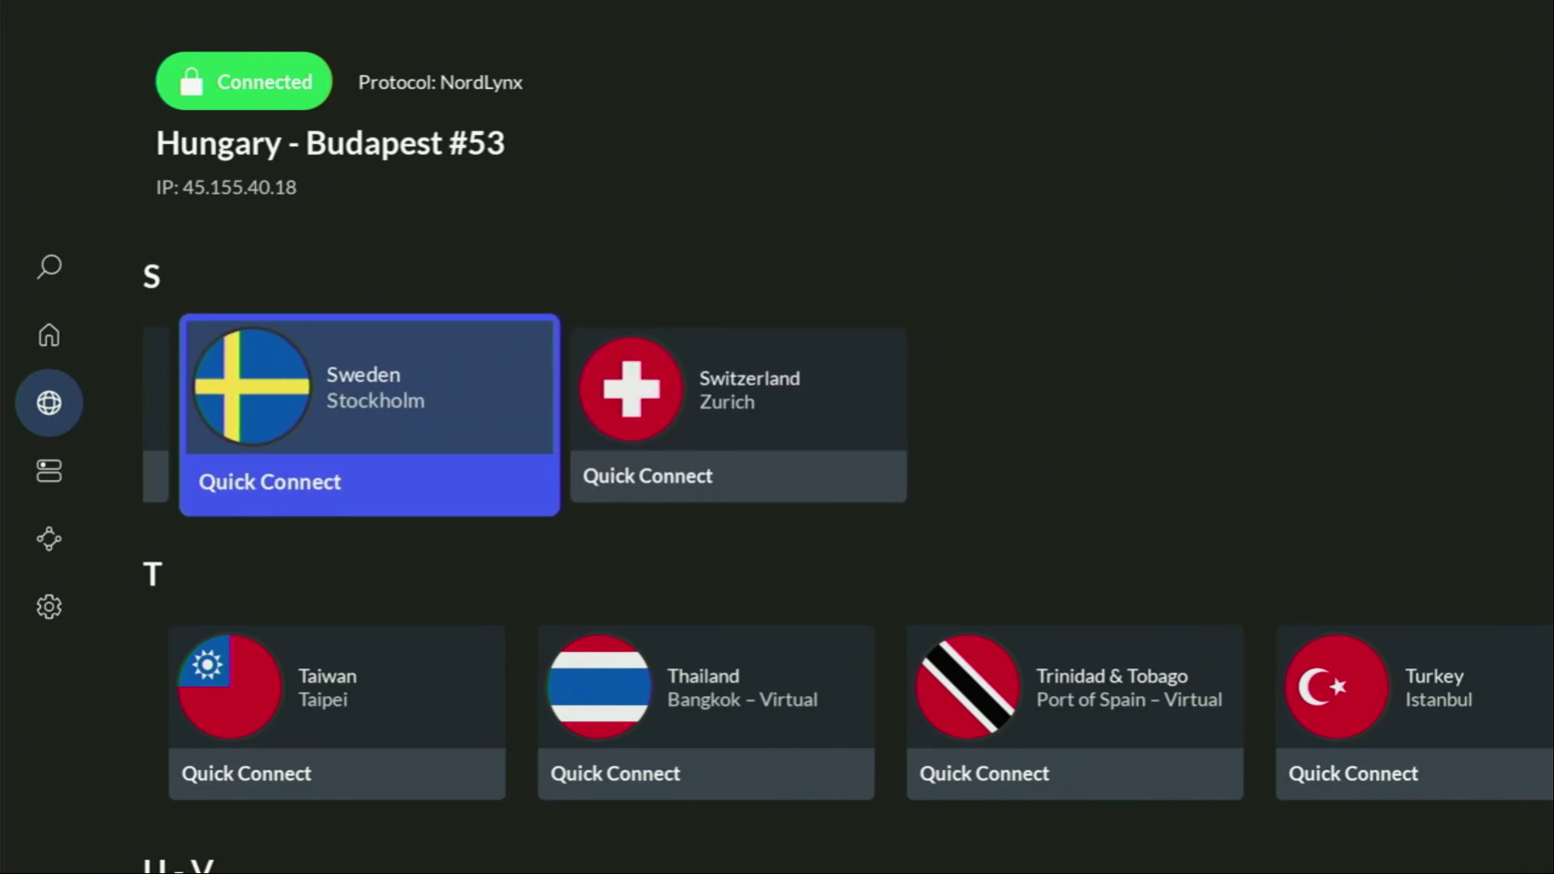
{"action": "key", "text": "Return"}
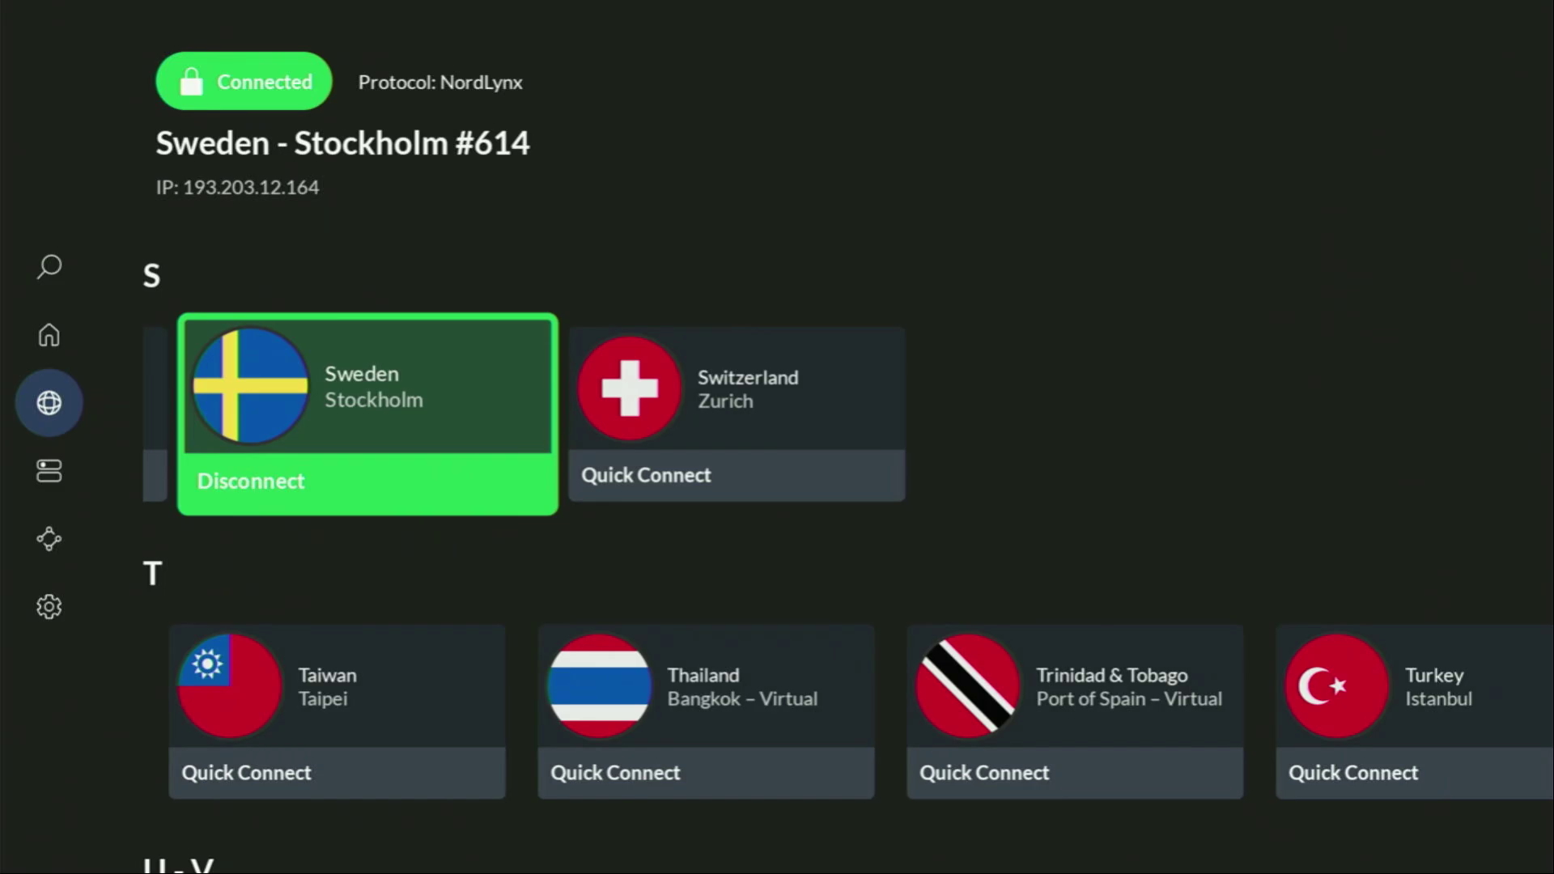
- Browse the T and U-V country rows toward United Kingdom and United States
{"action": "key", "text": "Down"}
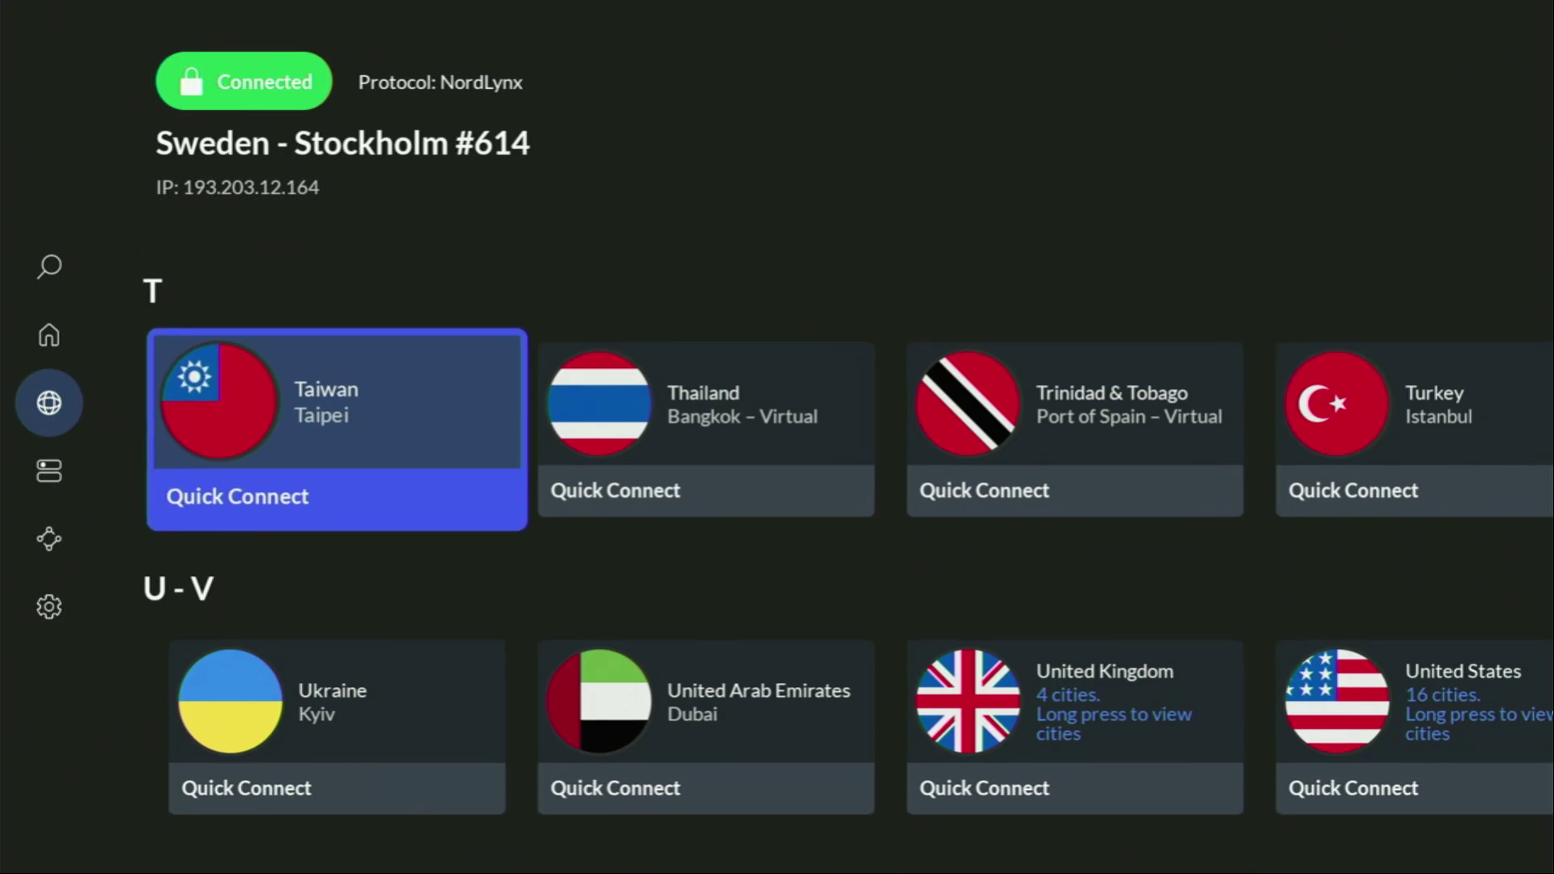
{"action": "key", "text": "Down"}
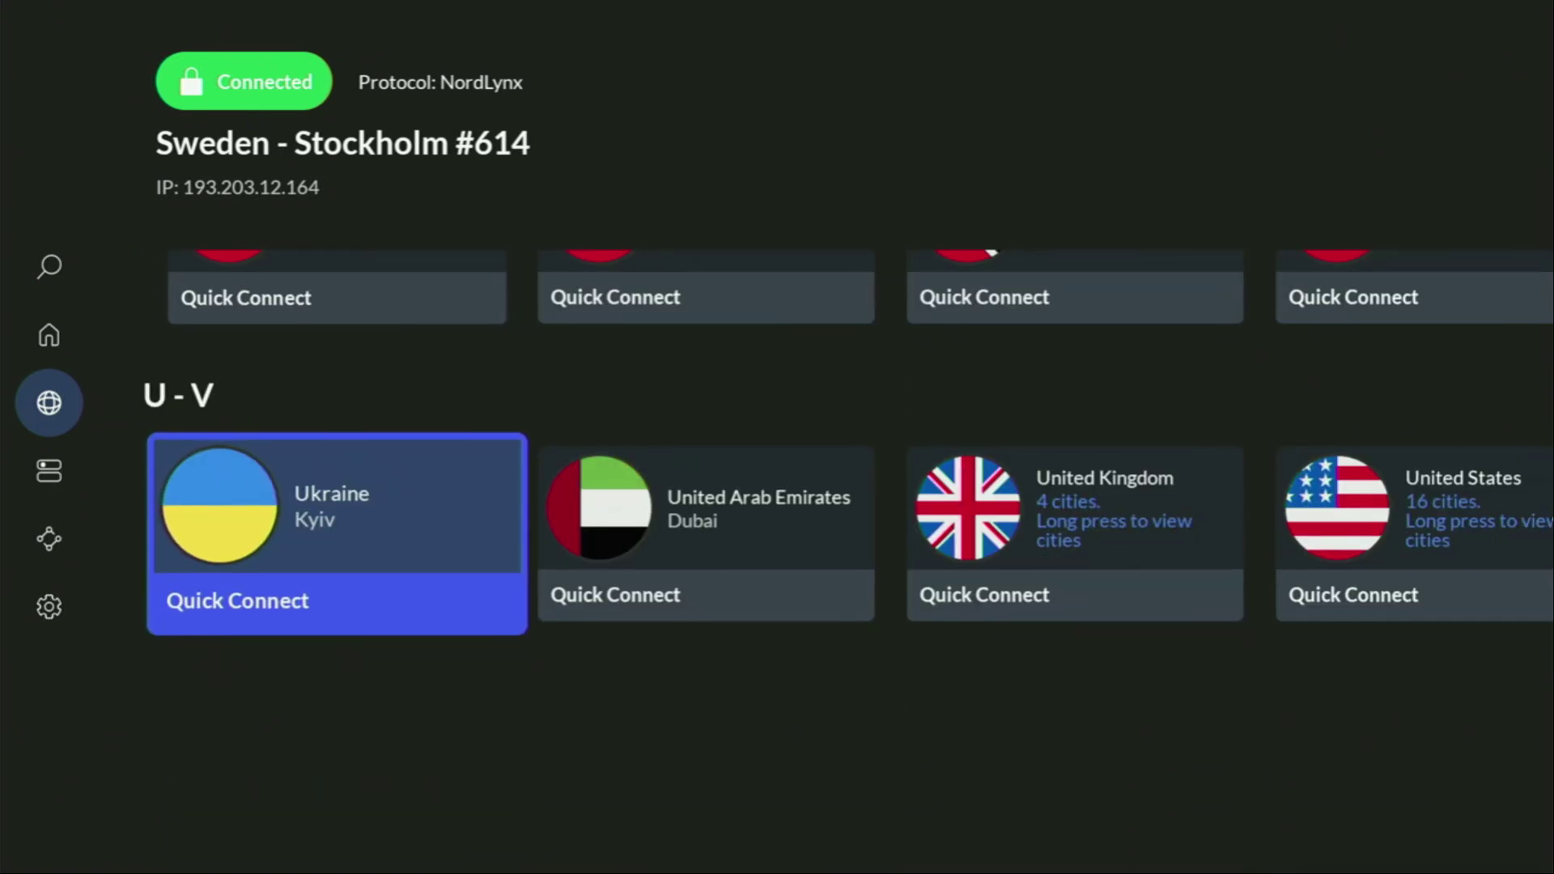
{"action": "key", "text": "Right"}
{"action": "key", "text": "Right"}
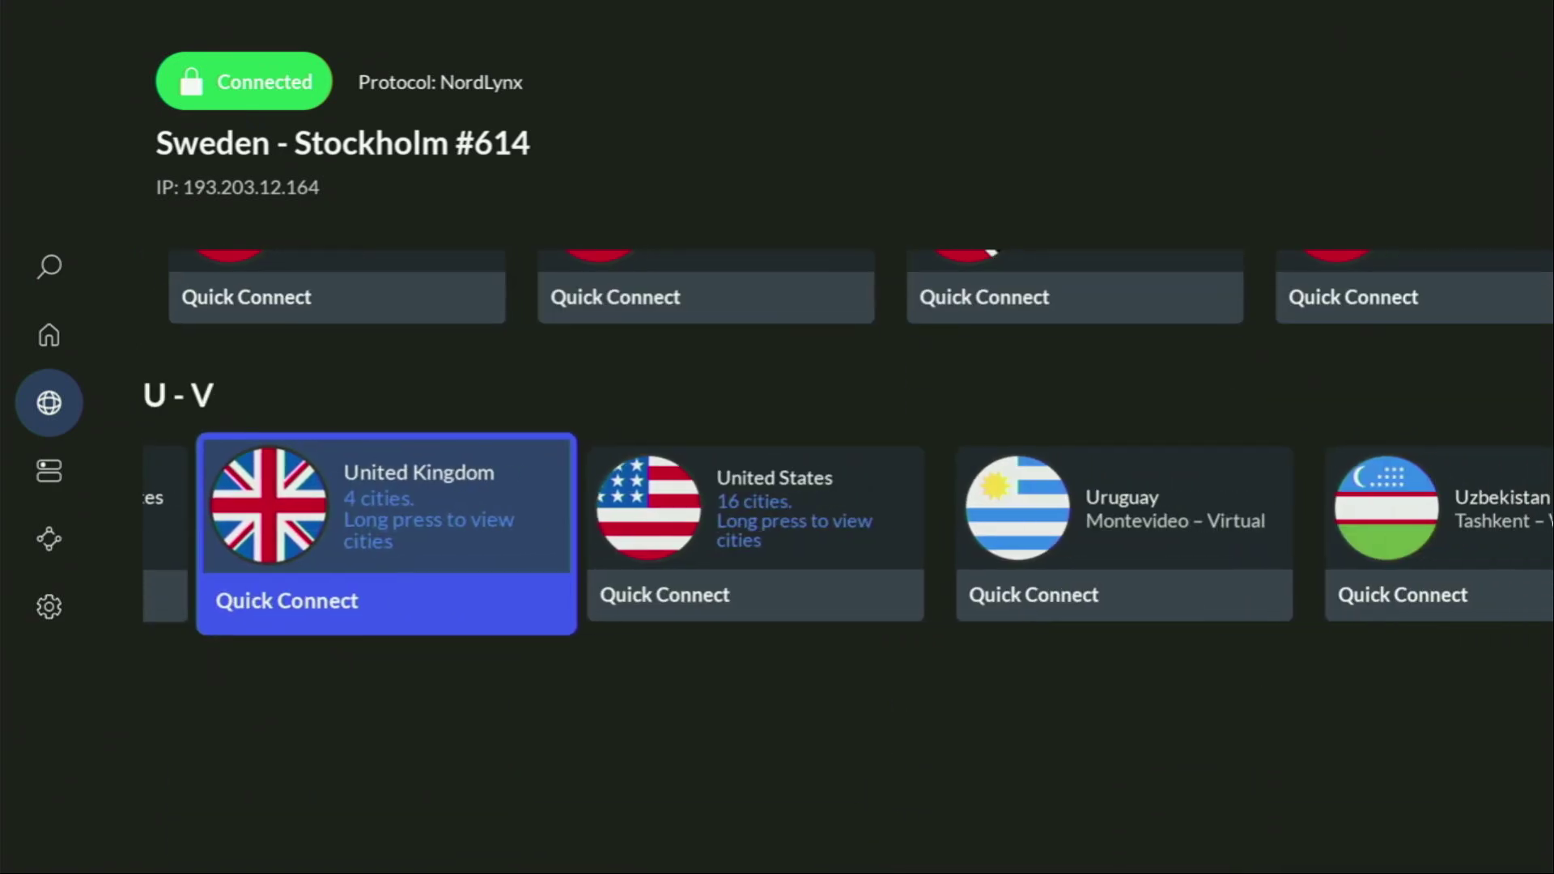
{"action": "key", "text": "Right"}
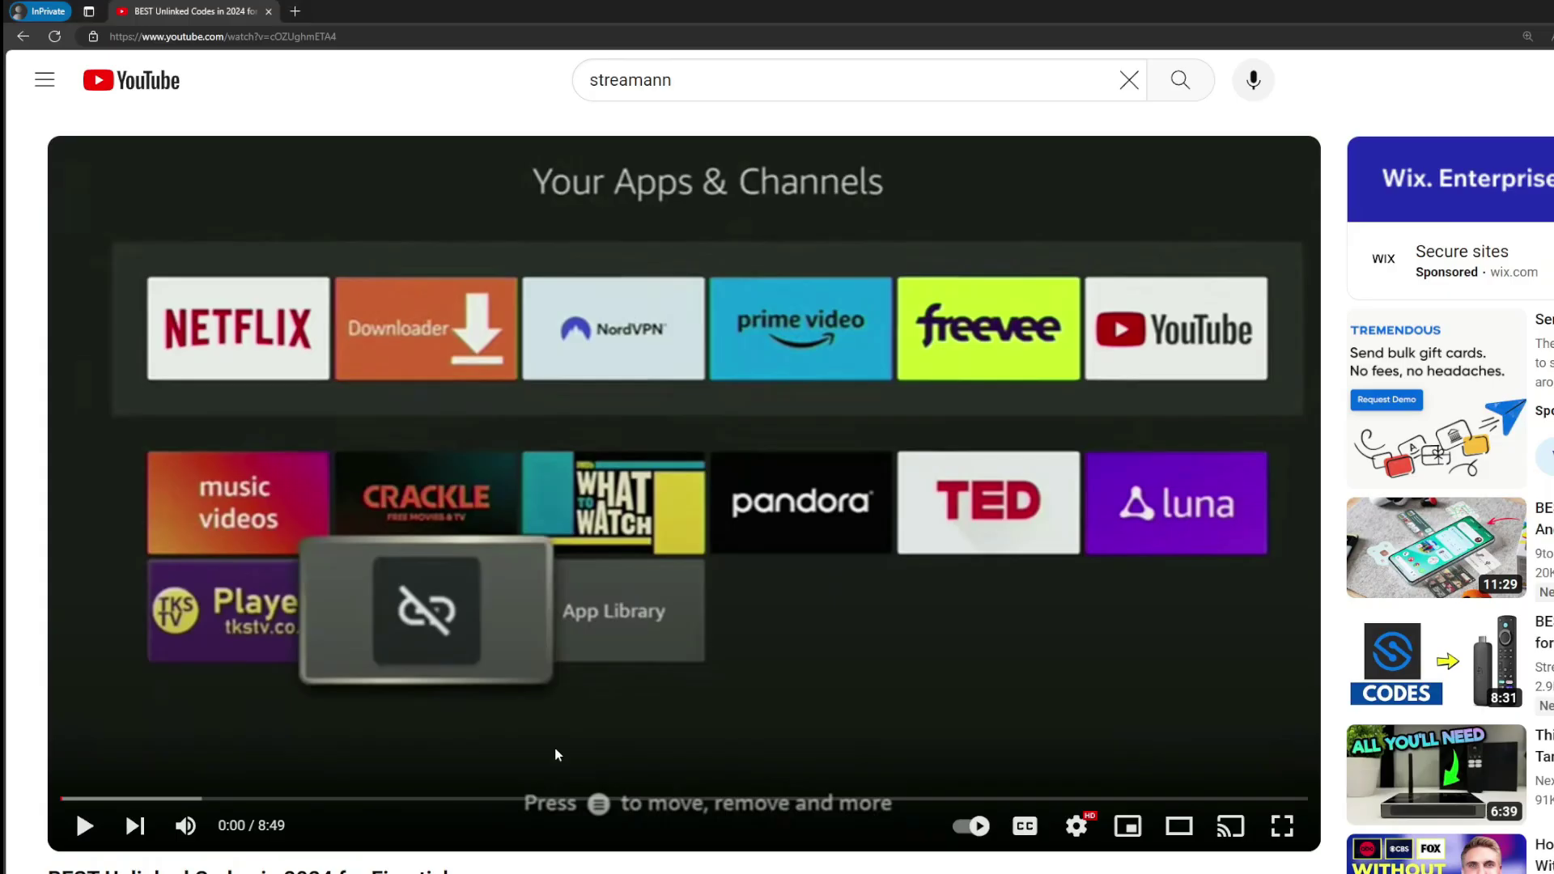
- Expand the video description, then open the topvpnoffer.com link in the pinned comment
{"action": "scroll", "coordinate": [555, 754], "scroll_direction": "down", "scroll_amount": 7}
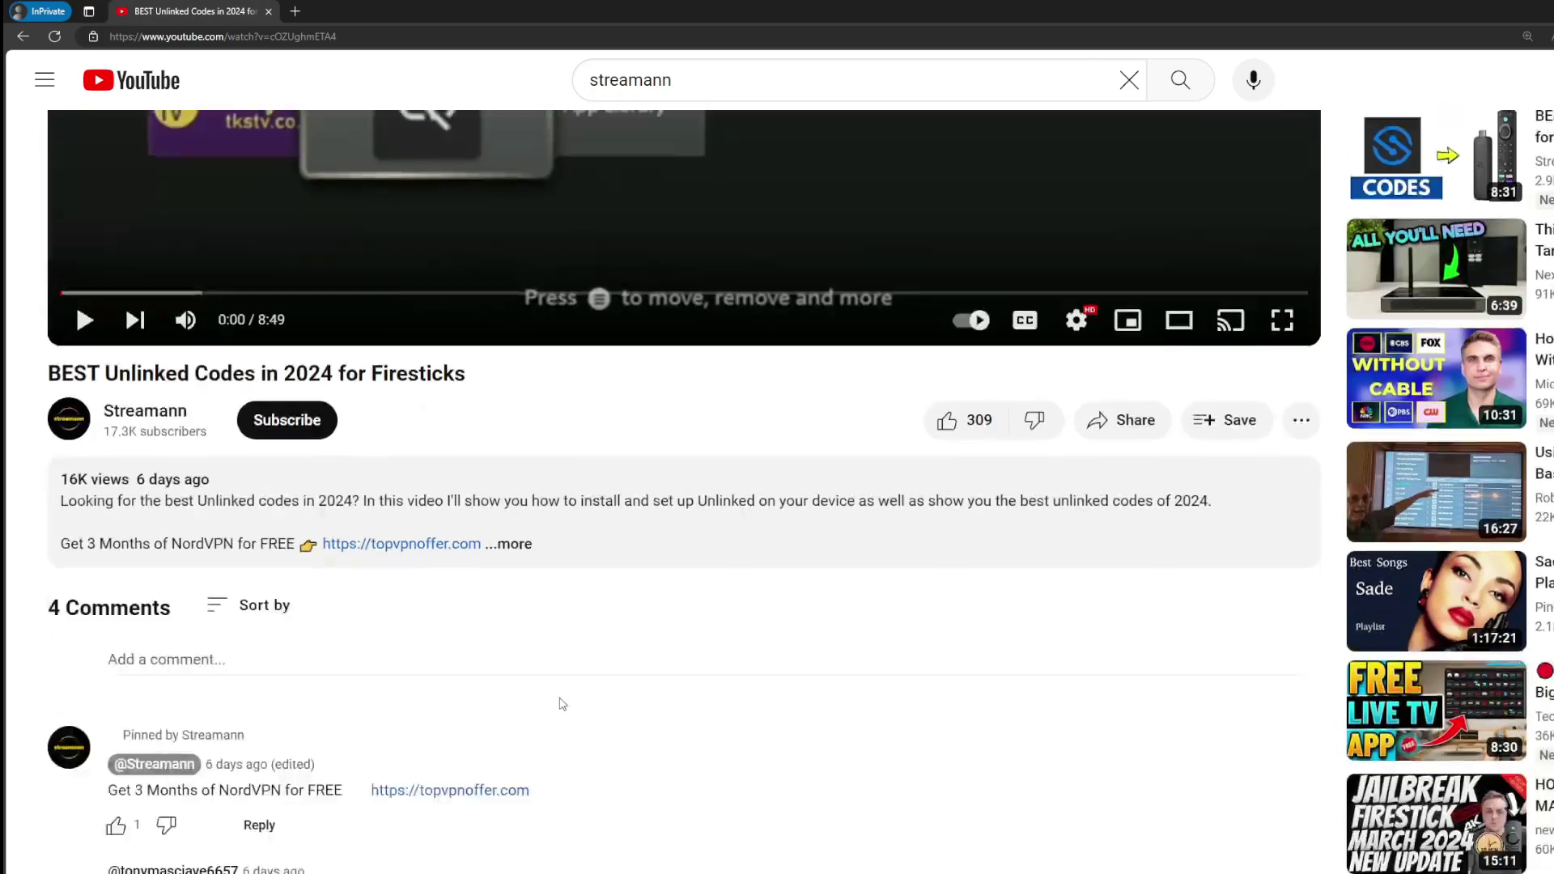
{"action": "left_click", "coordinate": [541, 500]}
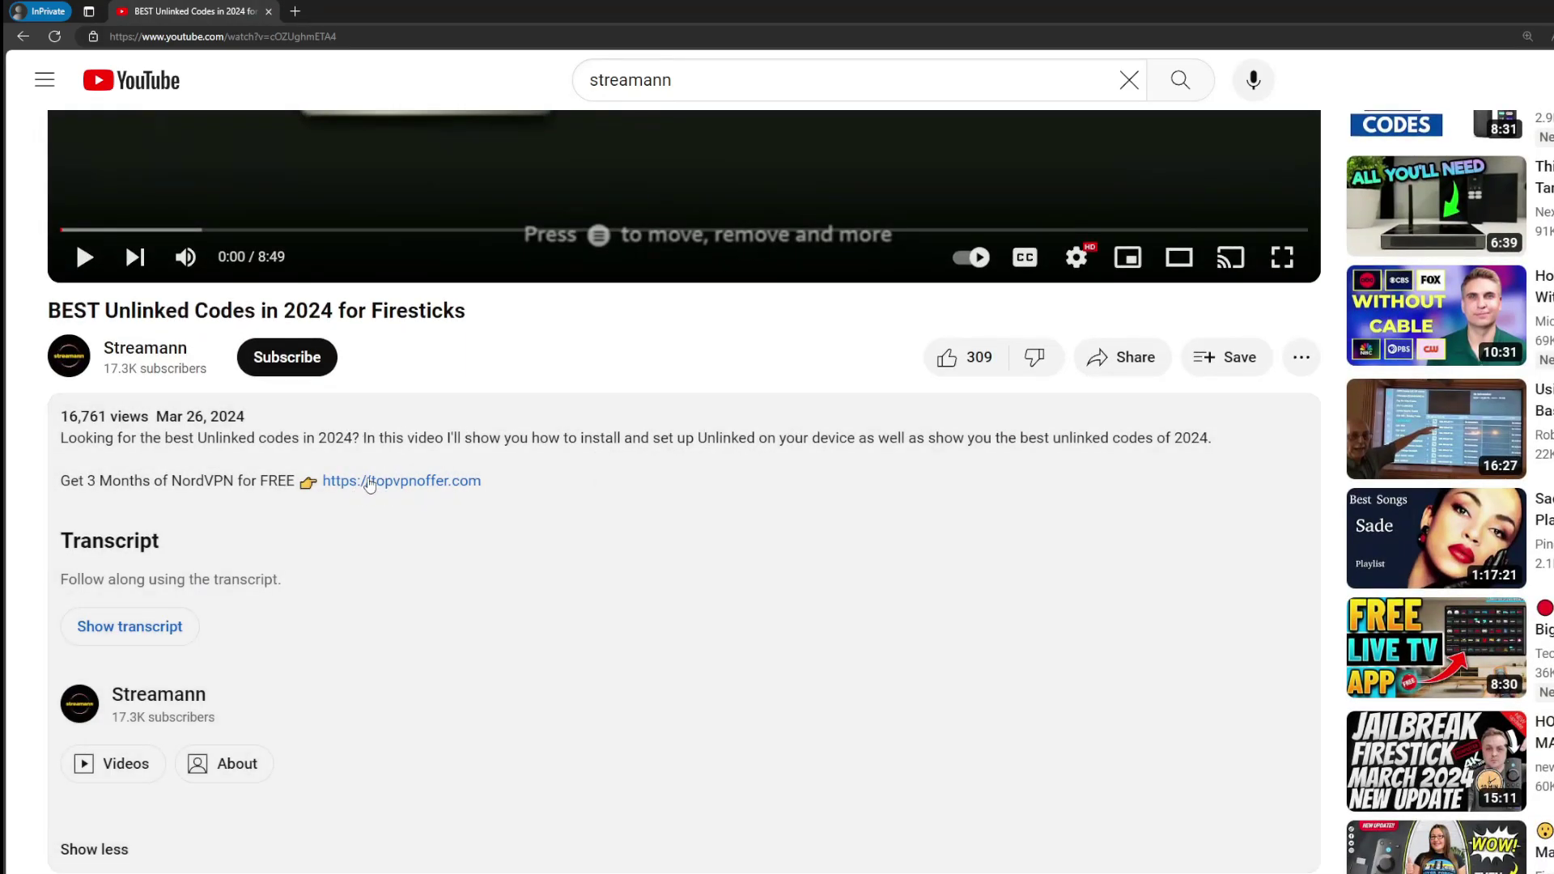
{"action": "scroll", "coordinate": [386, 557], "scroll_direction": "down", "scroll_amount": 5}
{"action": "left_click_drag", "start_coordinate": [597, 662], "coordinate": [387, 661]}
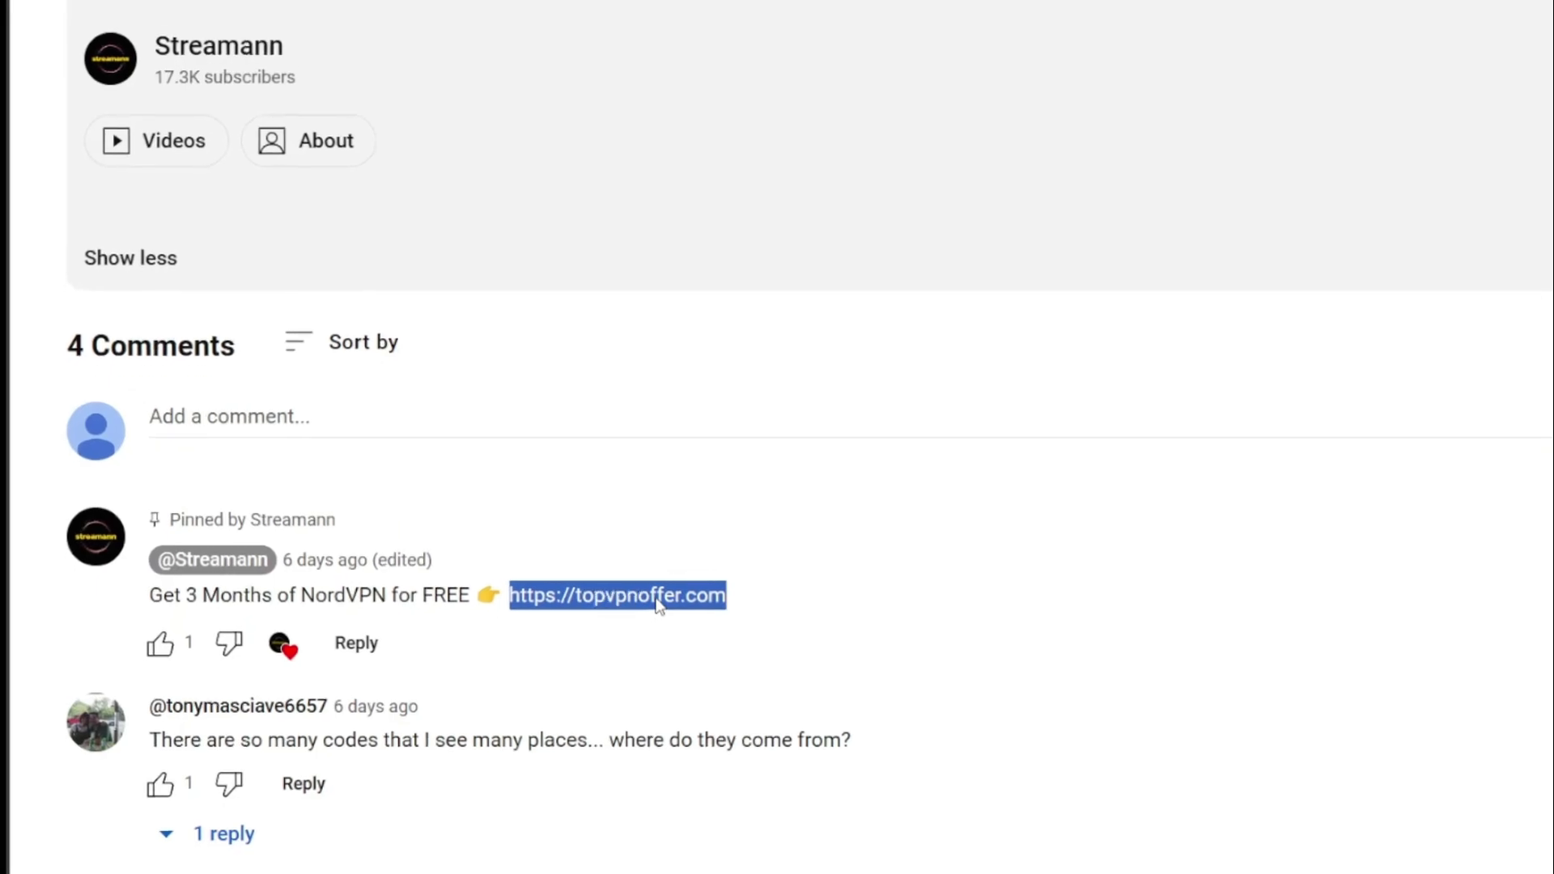
{"action": "left_click", "coordinate": [615, 613]}
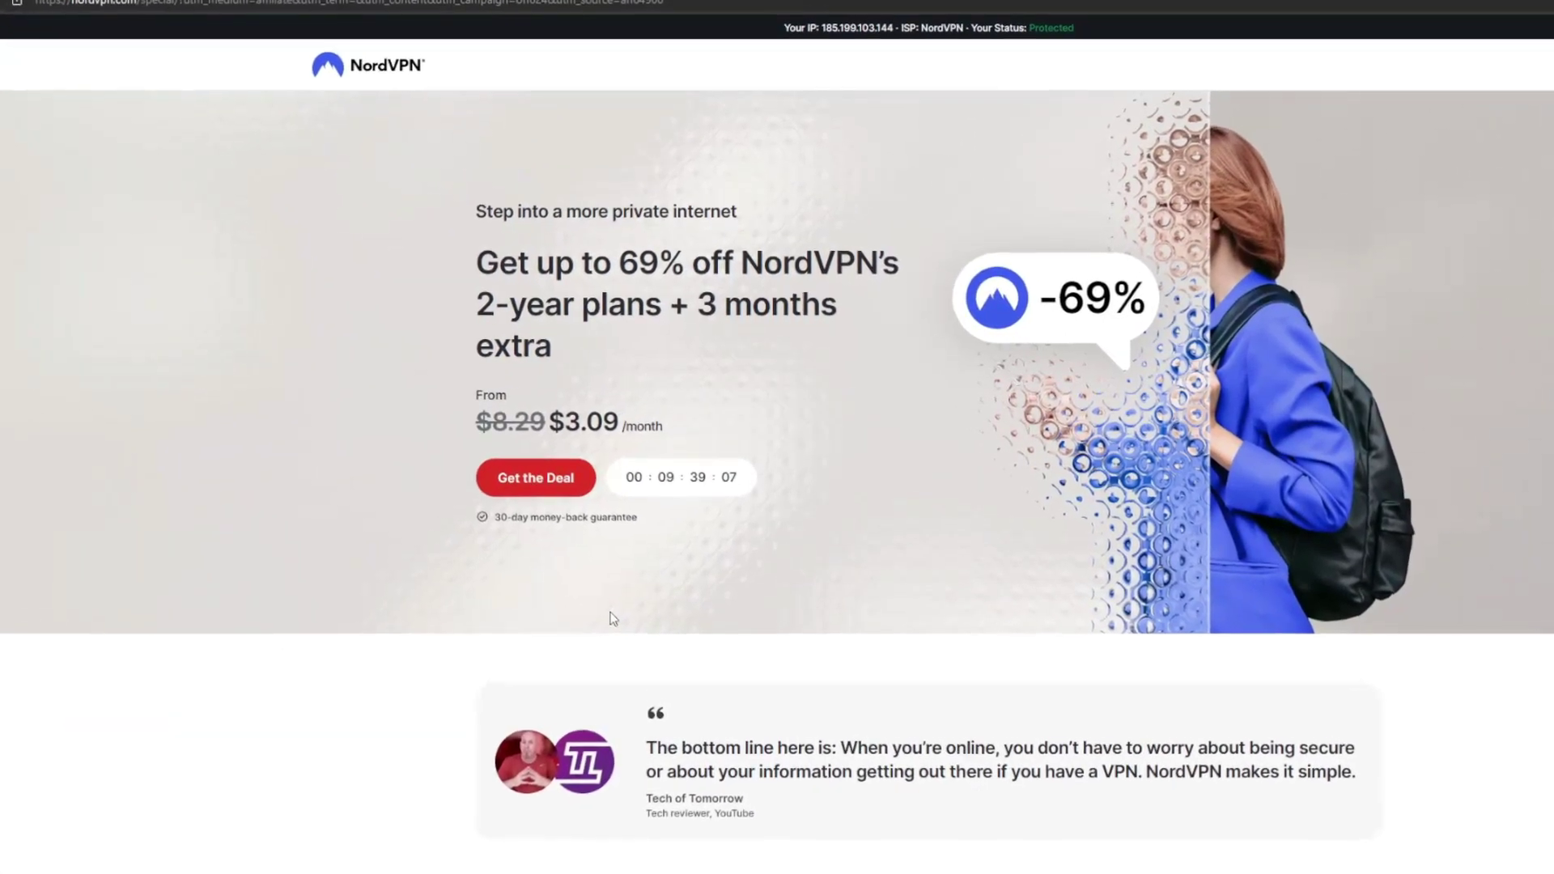
- Select the words '3 months extra' in the NordVPN offer headline
{"action": "double_click", "coordinate": [709, 306]}
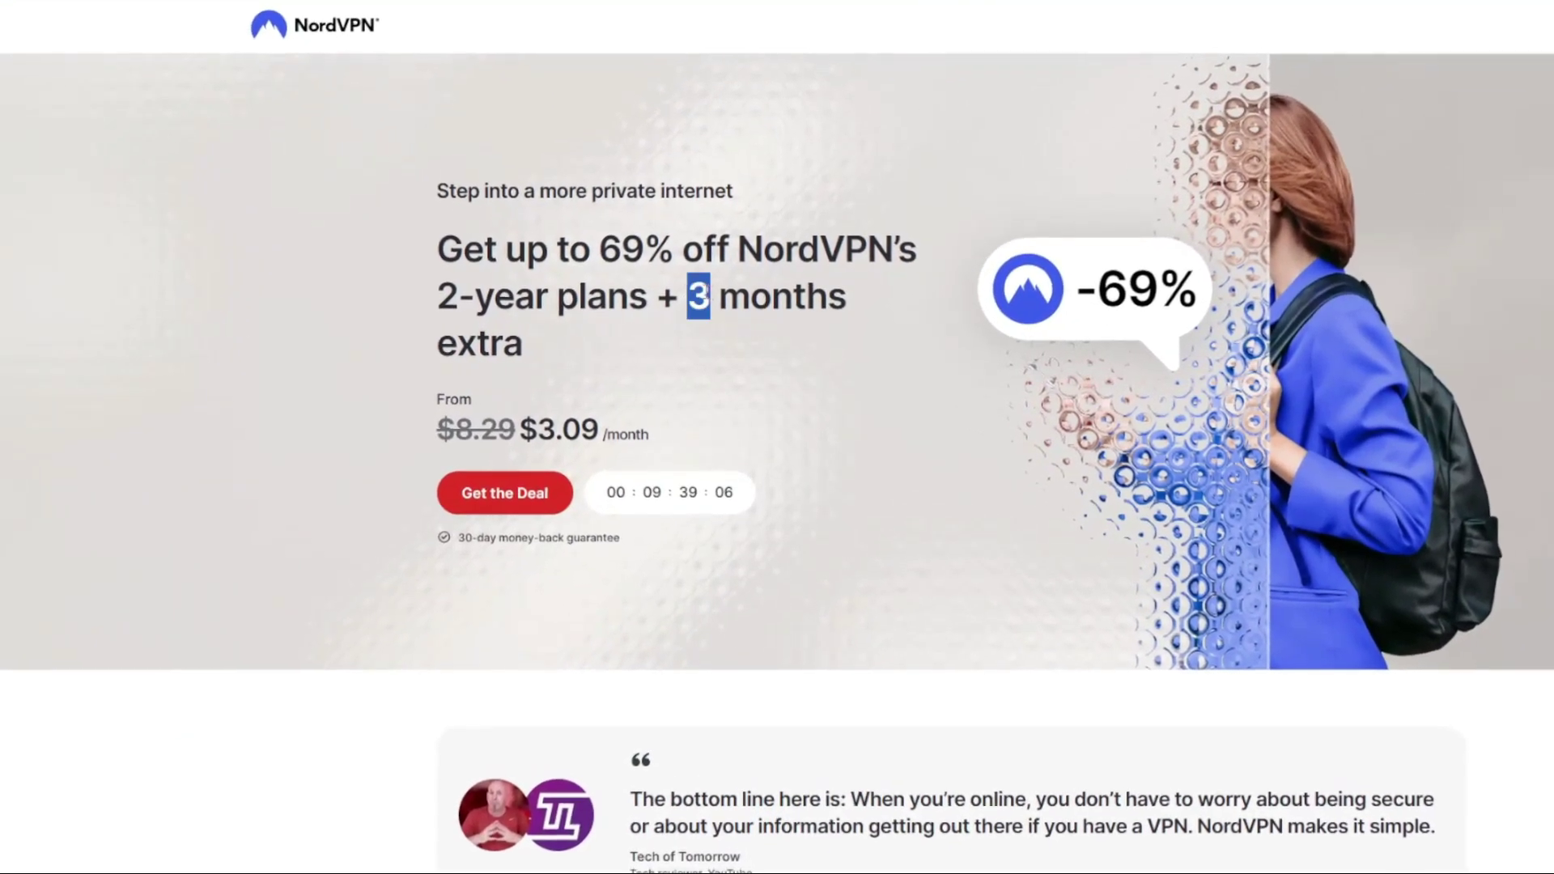
{"action": "left_click_drag", "start_coordinate": [709, 300], "coordinate": [854, 345]}
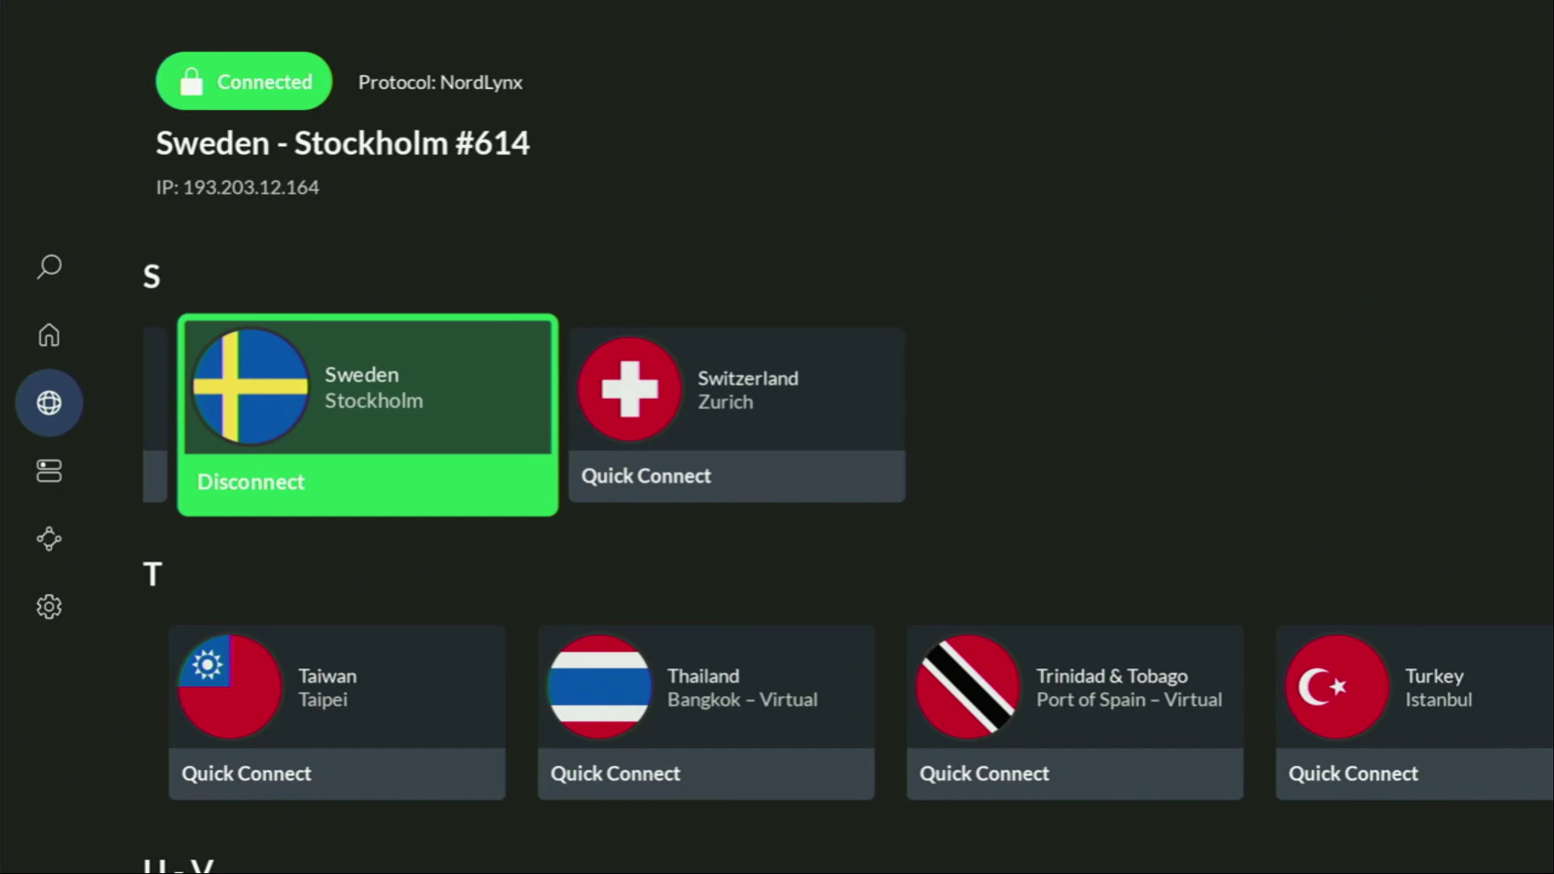
- Return to the Home screen and launch Downloader from the Recently used apps row
{"action": "key", "text": "Home"}
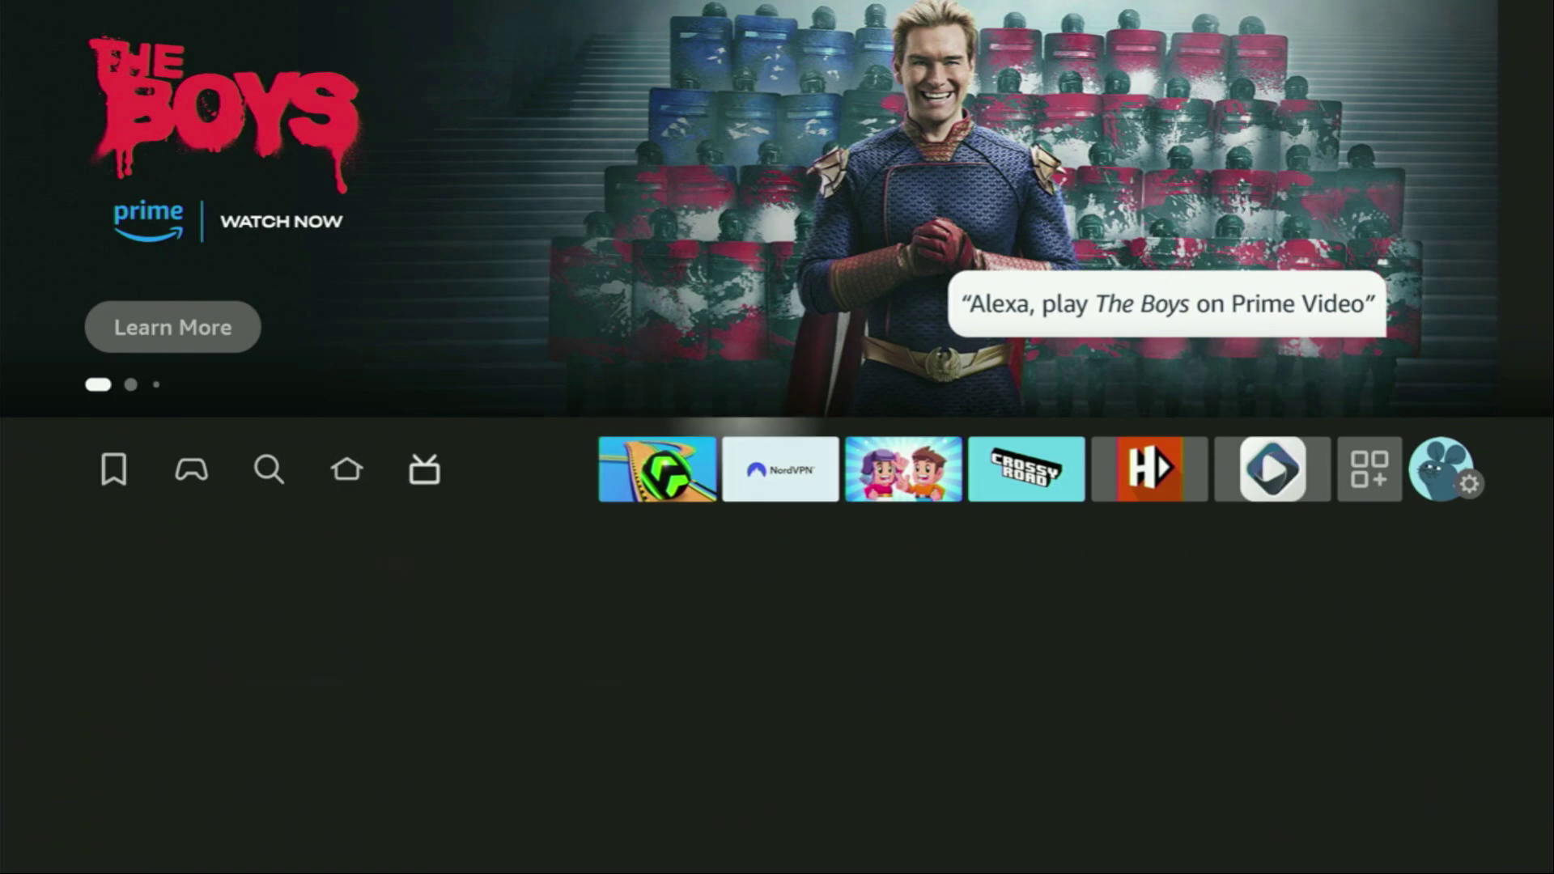
{"action": "key", "text": "Left"}
{"action": "key", "text": "Left"}
{"action": "key", "text": "Down"}
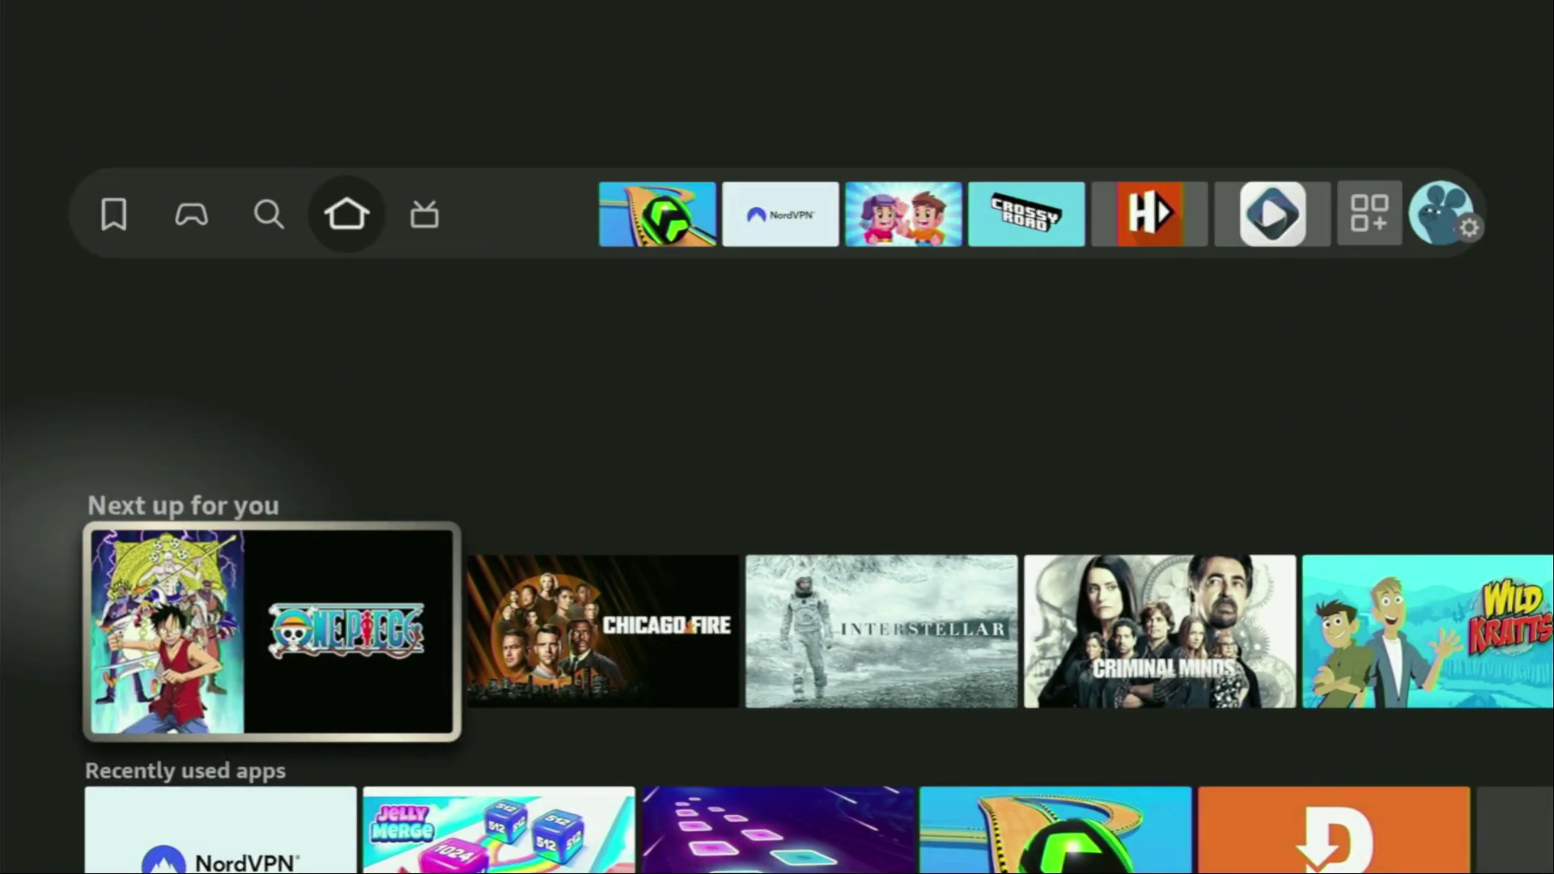
{"action": "key", "text": "Down"}
{"action": "key", "text": "Right"}
{"action": "key", "text": "Right"}
{"action": "key", "text": "Right"}
{"action": "key", "text": "Right"}
{"action": "key", "text": "Right"}
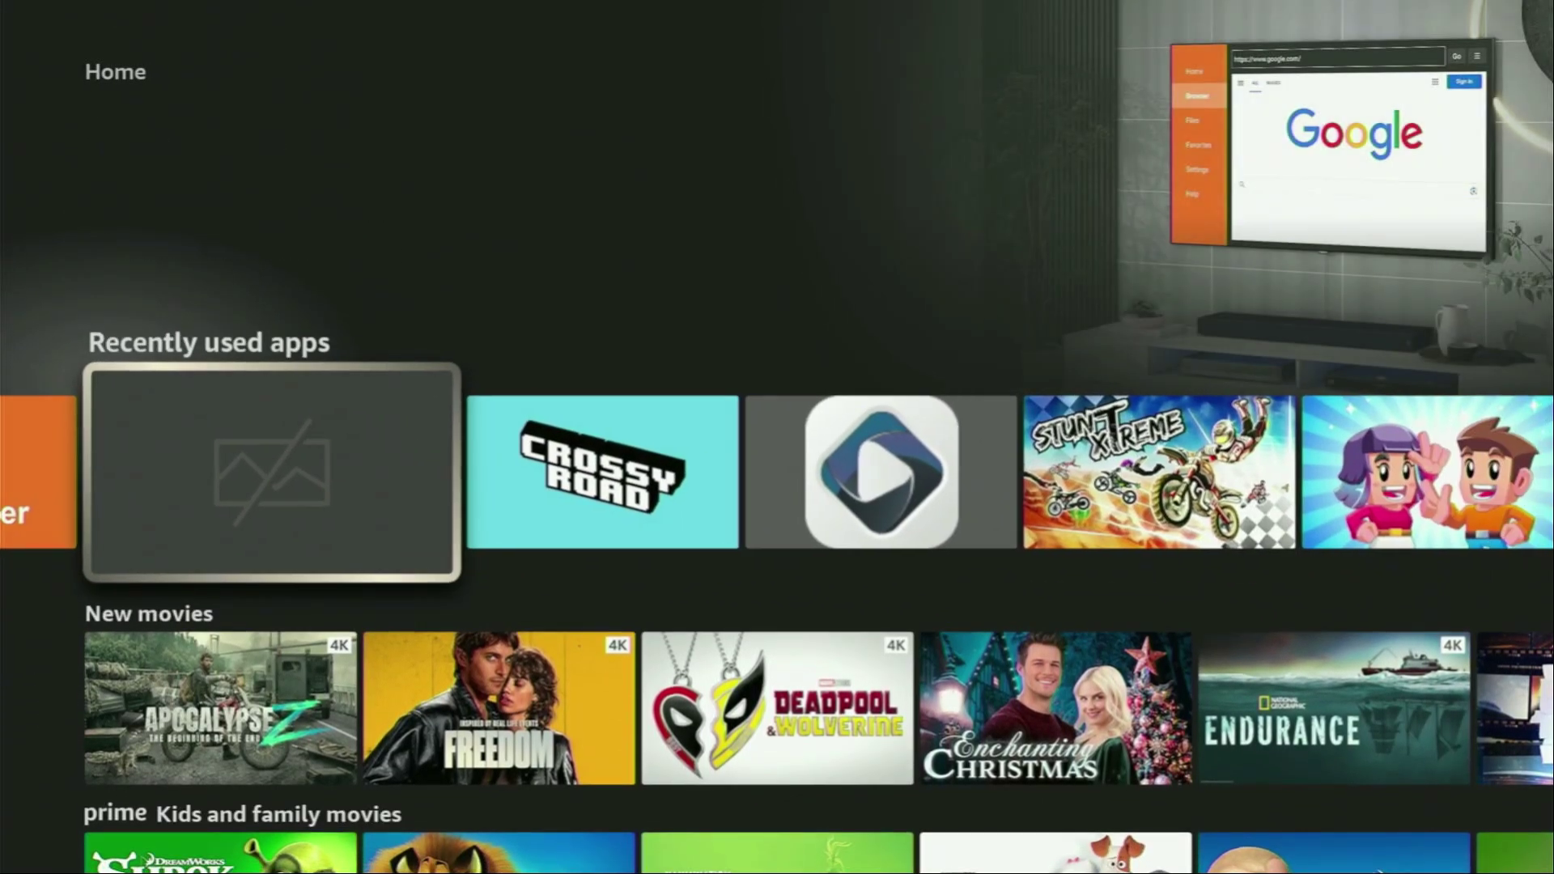
{"action": "key", "text": "Left"}
{"action": "key", "text": "Return"}
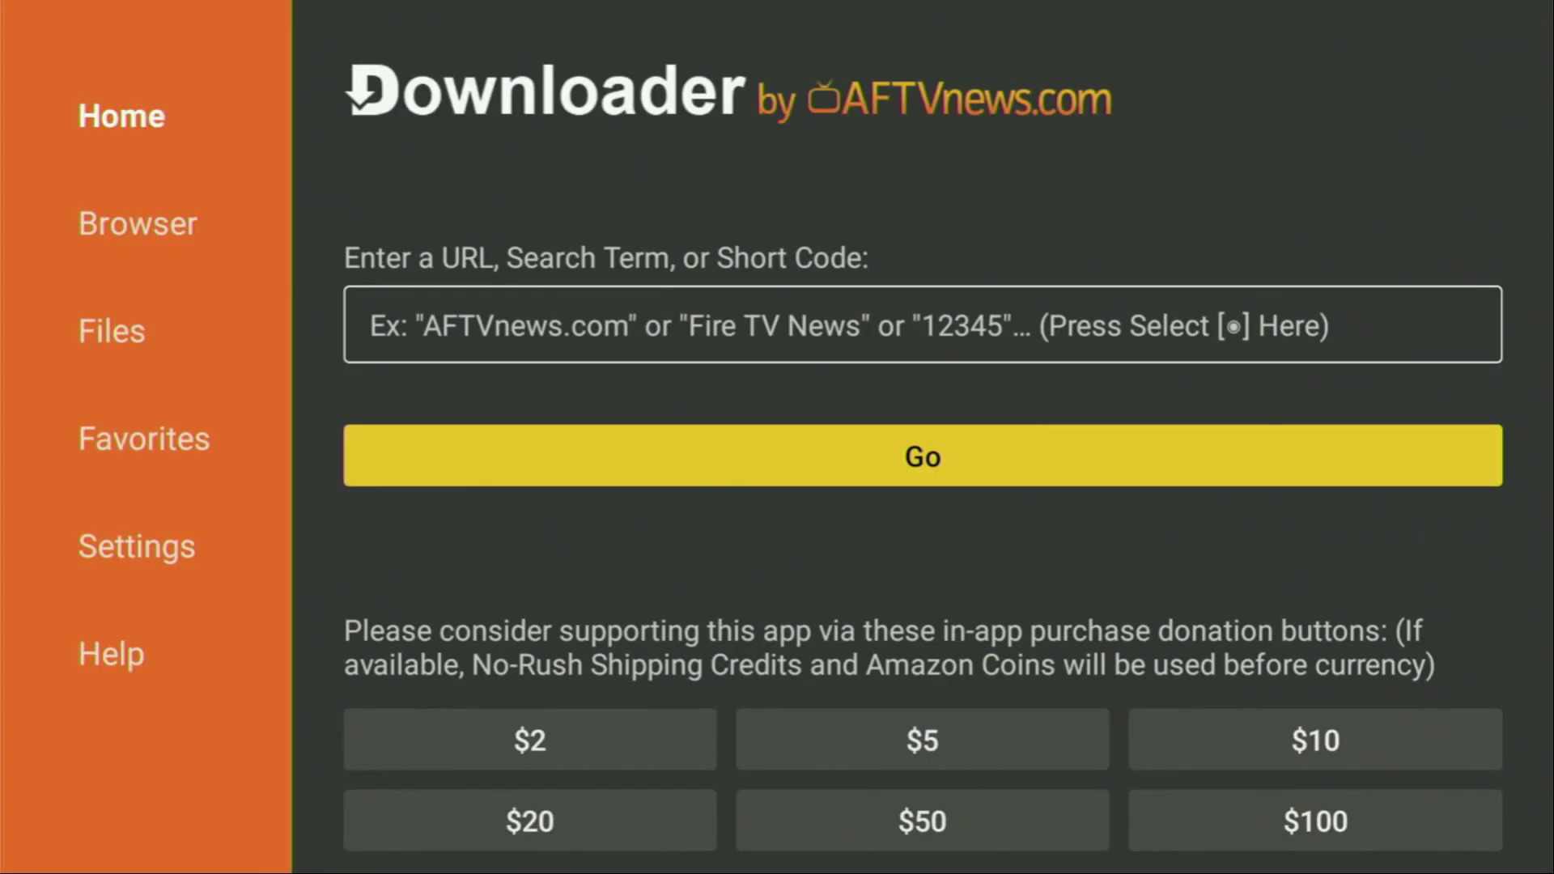
- Move focus to Downloader's empty URL field and bring up its on-screen keyboard
{"action": "key", "text": "Left"}
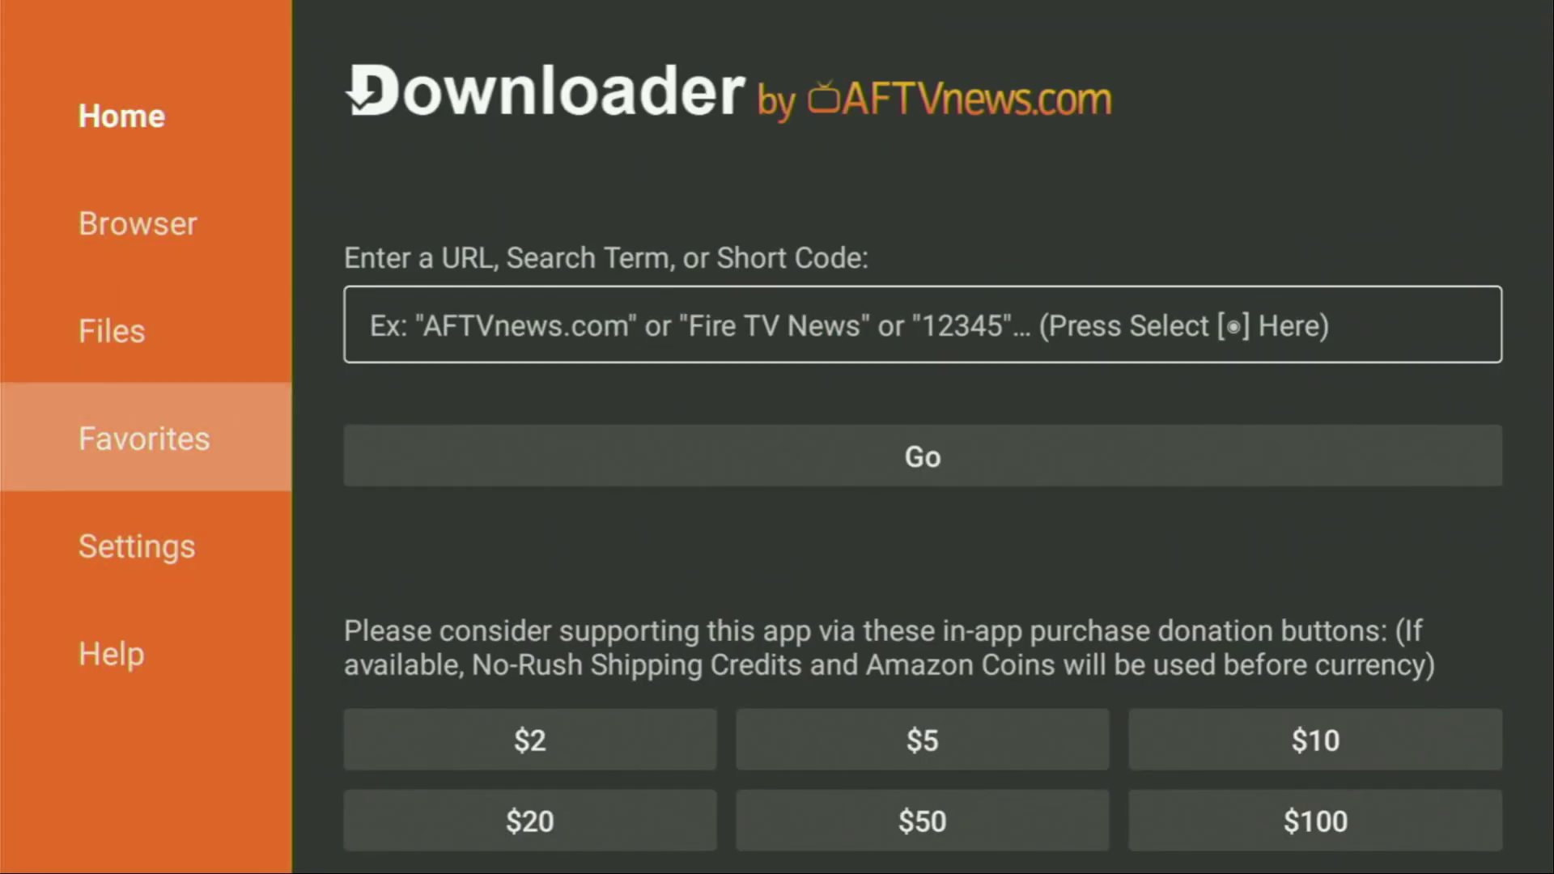
{"action": "key", "text": "Up"}
{"action": "key", "text": "Up"}
{"action": "key", "text": "Up"}
{"action": "key", "text": "Down"}
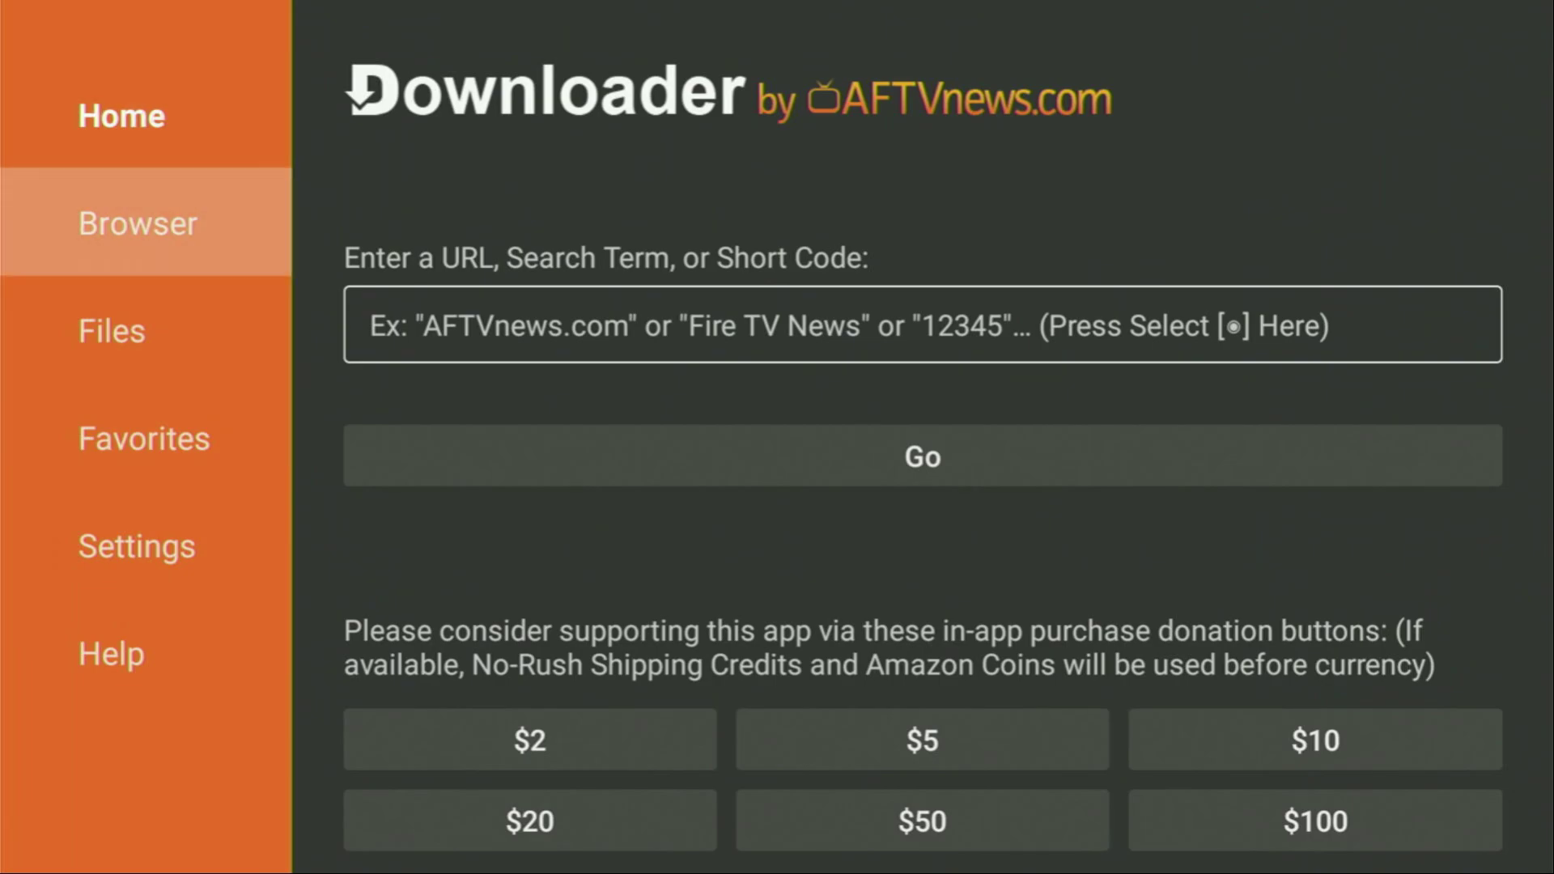
{"action": "key", "text": "Up"}
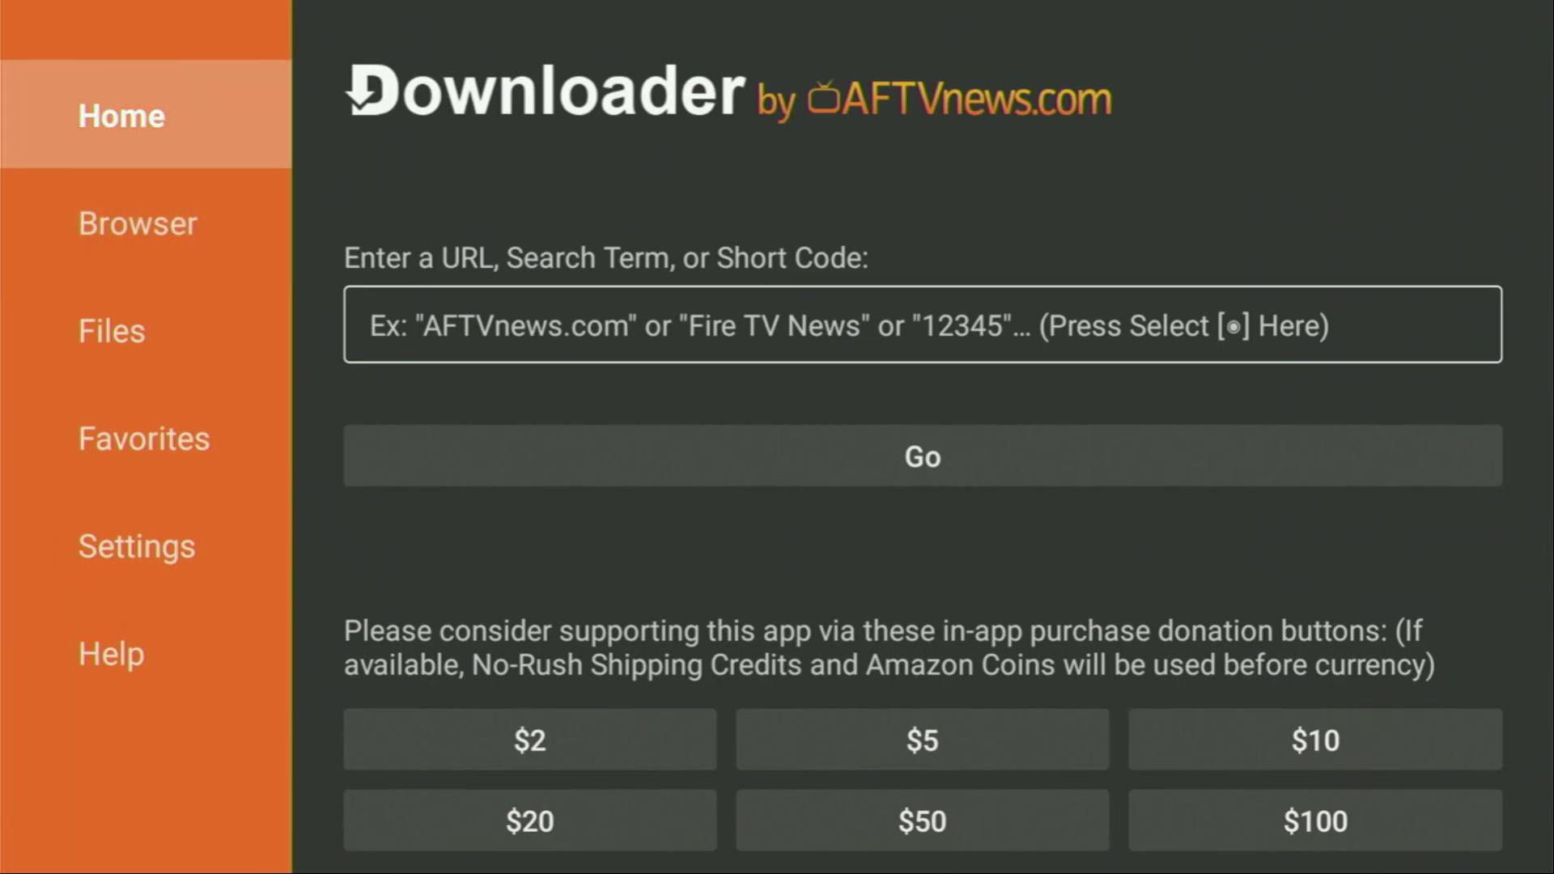
{"action": "key", "text": "Right"}
{"action": "key", "text": "Return"}
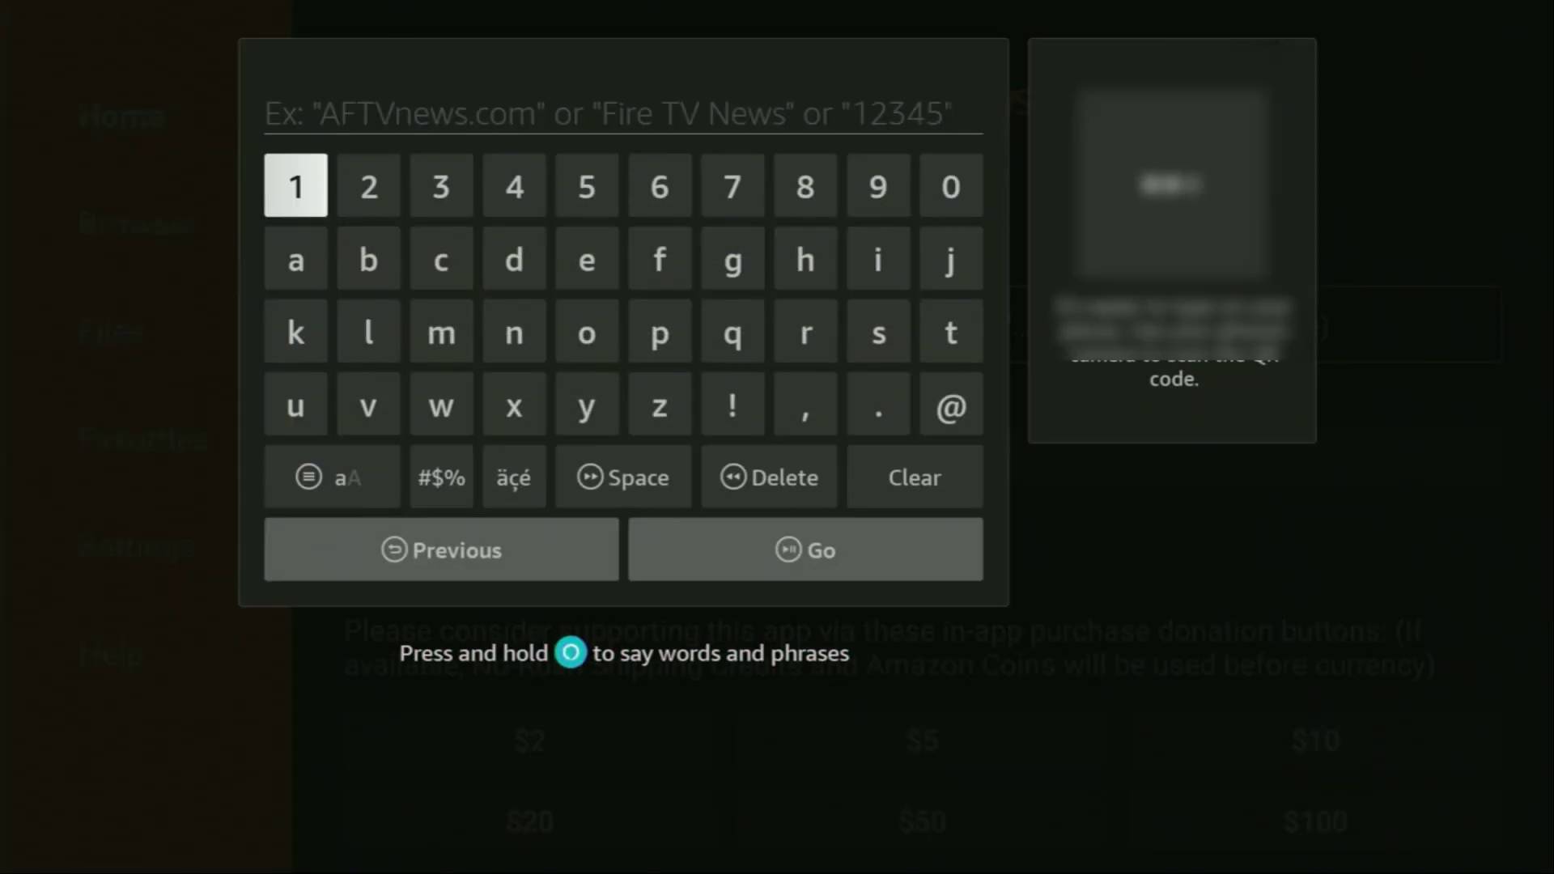
- Enter the digits 4, 7, 8, 2, 7 on the on-screen keyboard to spell 47827
{"action": "key", "text": "Right"}
{"action": "key", "text": "Right"}
{"action": "key", "text": "Right"}
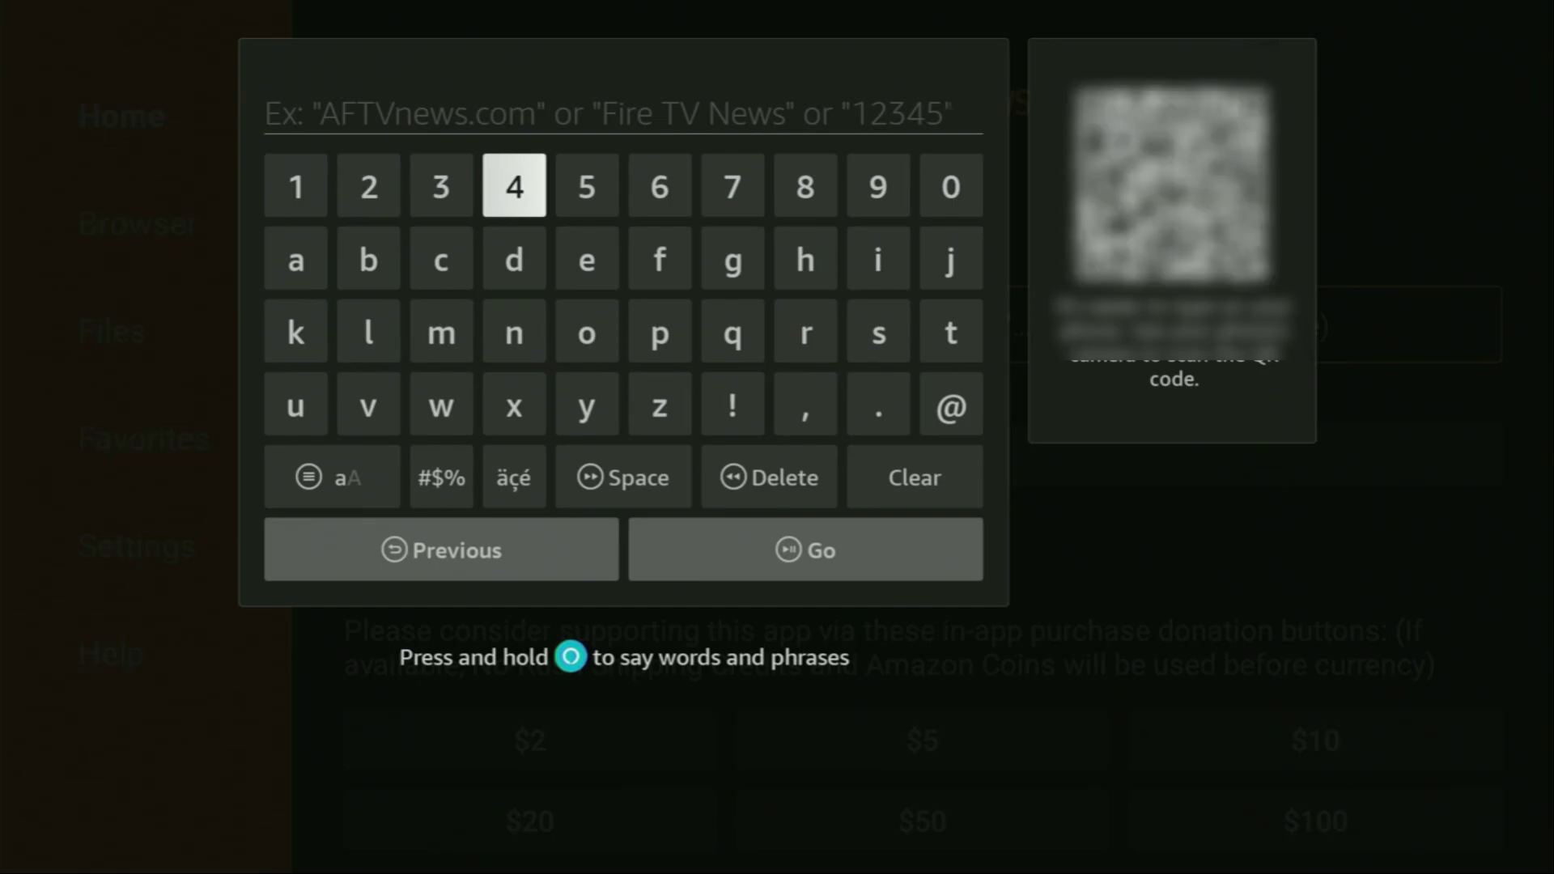
{"action": "key", "text": "Return"}
{"action": "key", "text": "Right"}
{"action": "key", "text": "Right"}
{"action": "key", "text": "Right"}
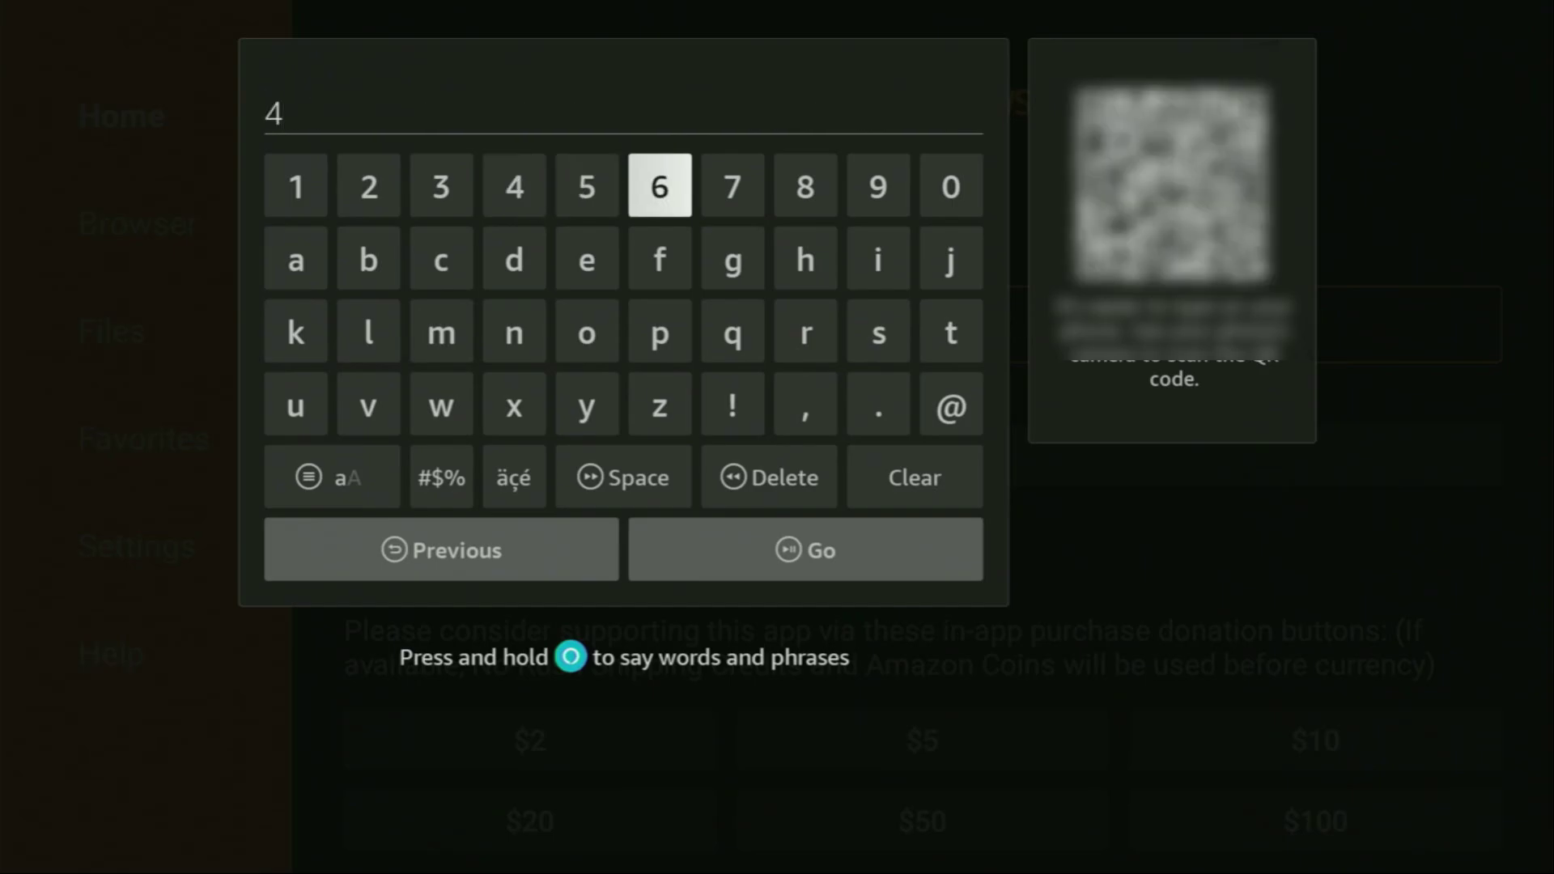
{"action": "key", "text": "Return"}
{"action": "key", "text": "Right"}
{"action": "key", "text": "Return"}
{"action": "key", "text": "Left"}
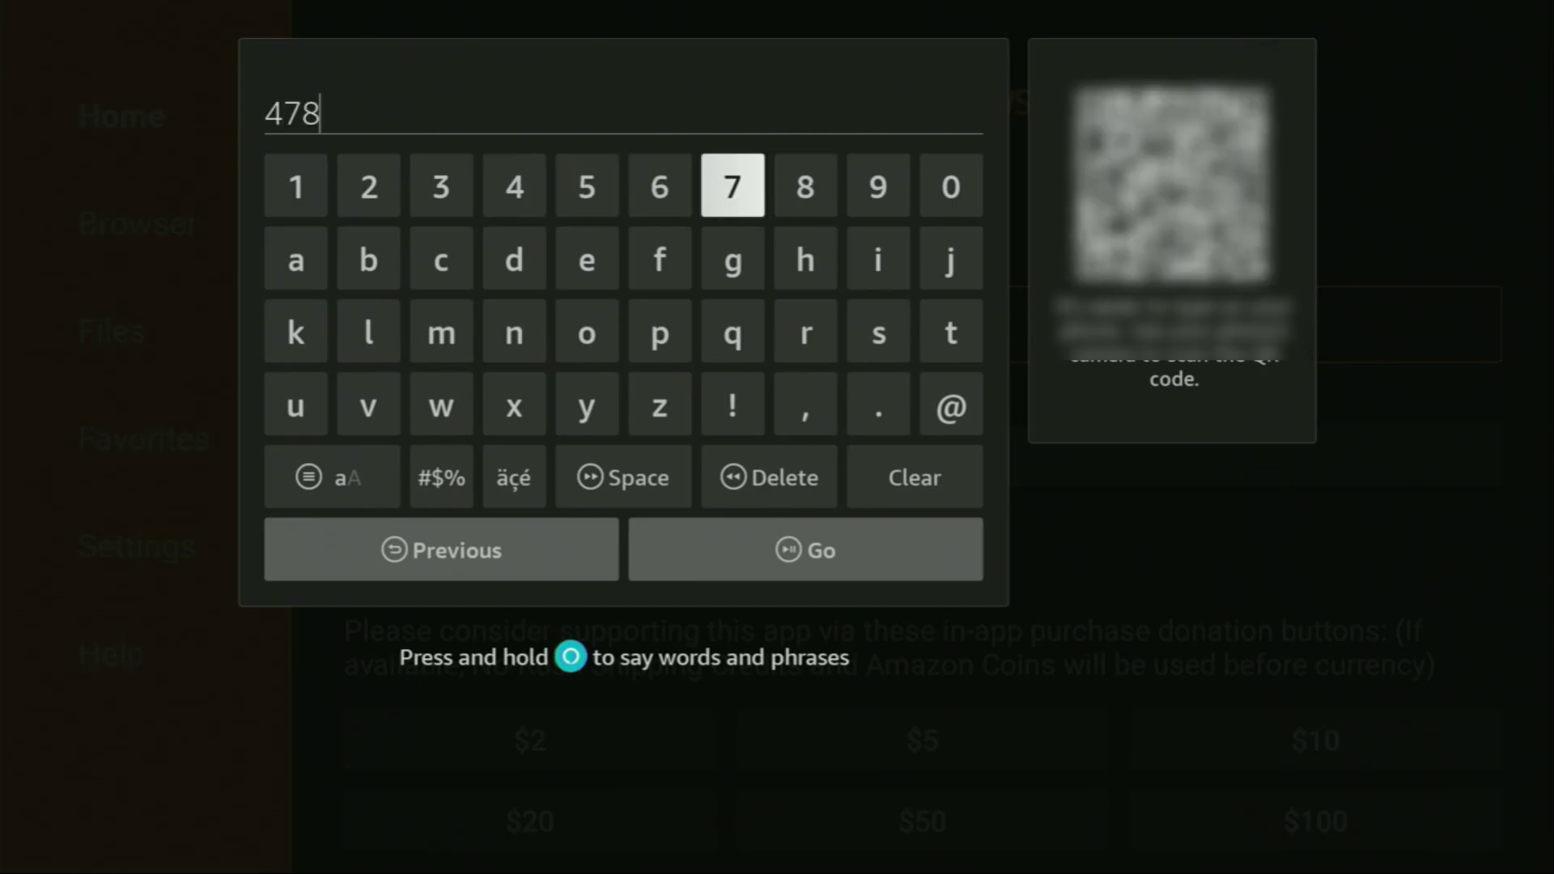
{"action": "key", "text": "Left"}
{"action": "key", "text": "Left"}
- Submit the 47827 code with Go, closing the keyboard
{"action": "key", "text": "Left"}
{"action": "key", "text": "Left"}
{"action": "key", "text": "Left"}
{"action": "key", "text": "Return"}
{"action": "key", "text": "Right"}
{"action": "key", "text": "Right"}
{"action": "key", "text": "Right"}
{"action": "key", "text": "Right"}
{"action": "key", "text": "Right"}
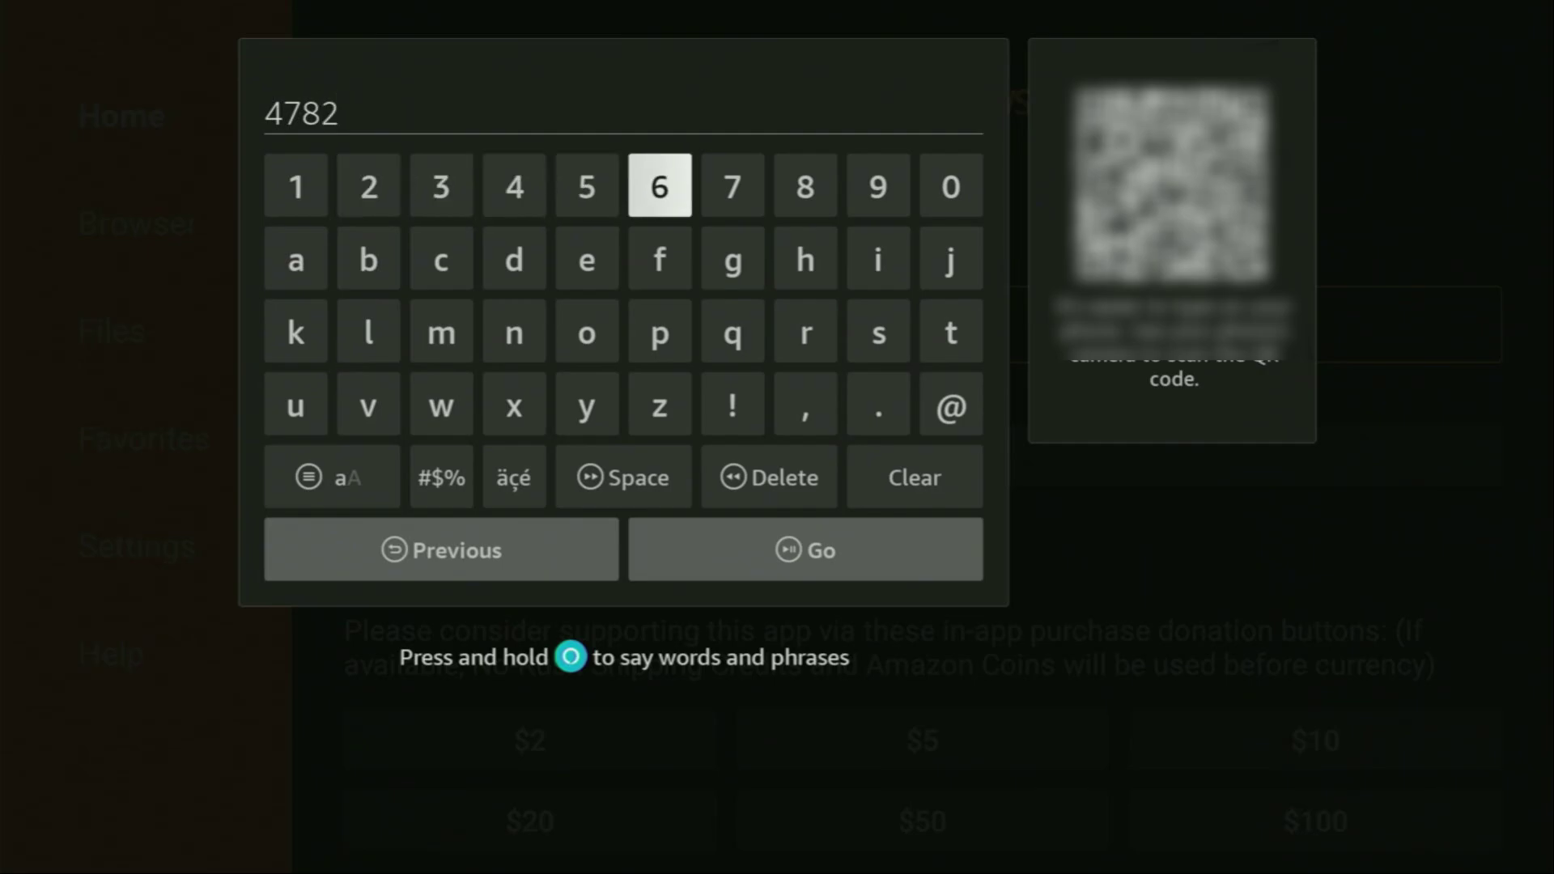
{"action": "key", "text": "Return"}
{"action": "key", "text": "Down"}
{"action": "key", "text": "Down"}
{"action": "key", "text": "Left"}
{"action": "key", "text": "Left"}
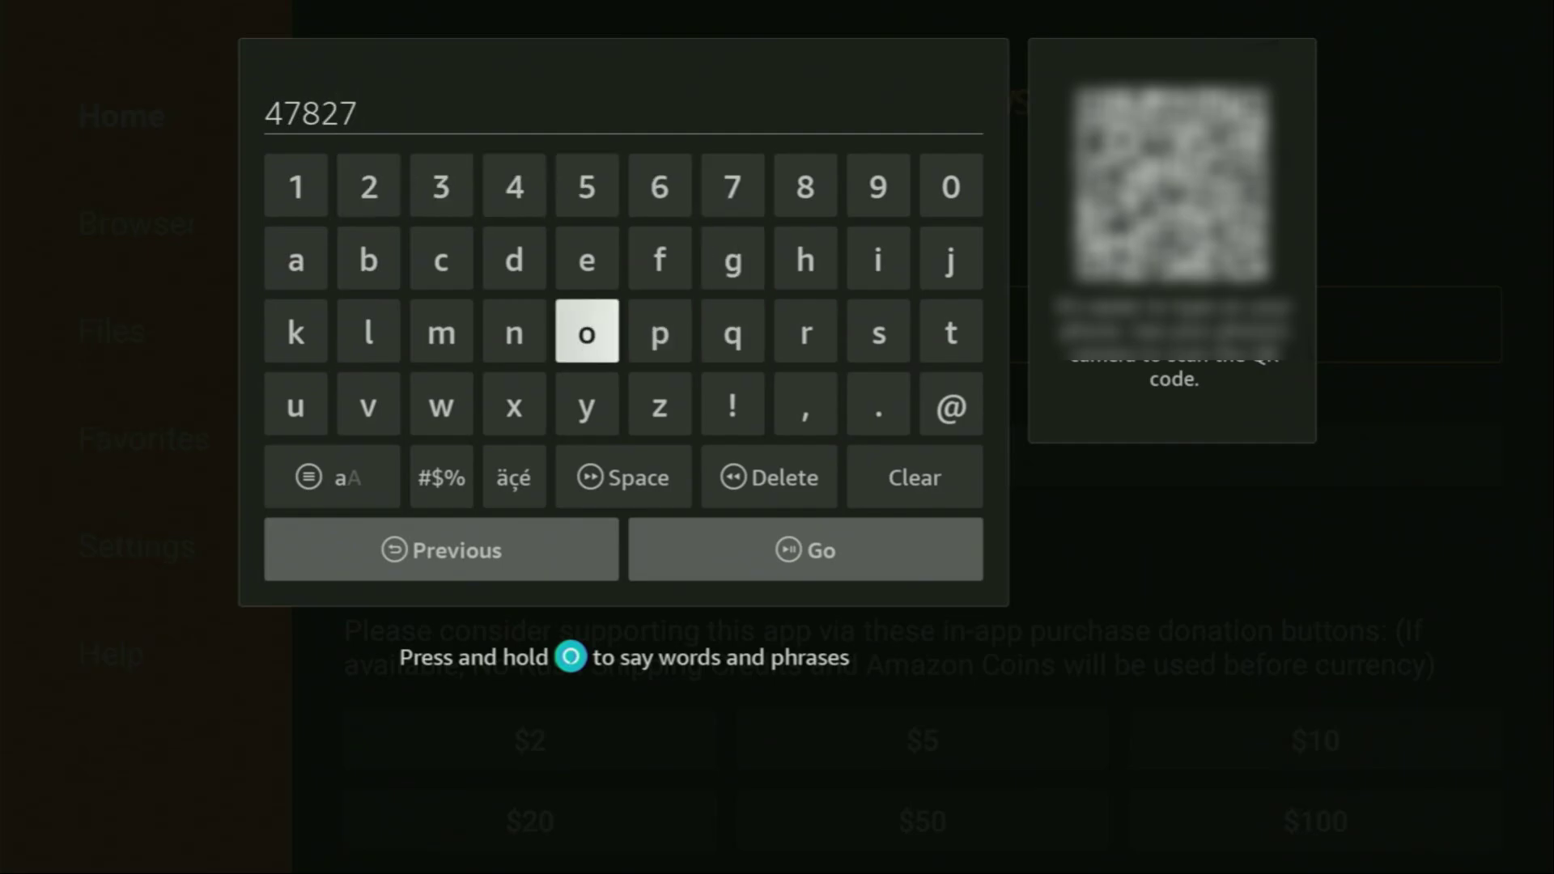
{"action": "key", "text": "Down"}
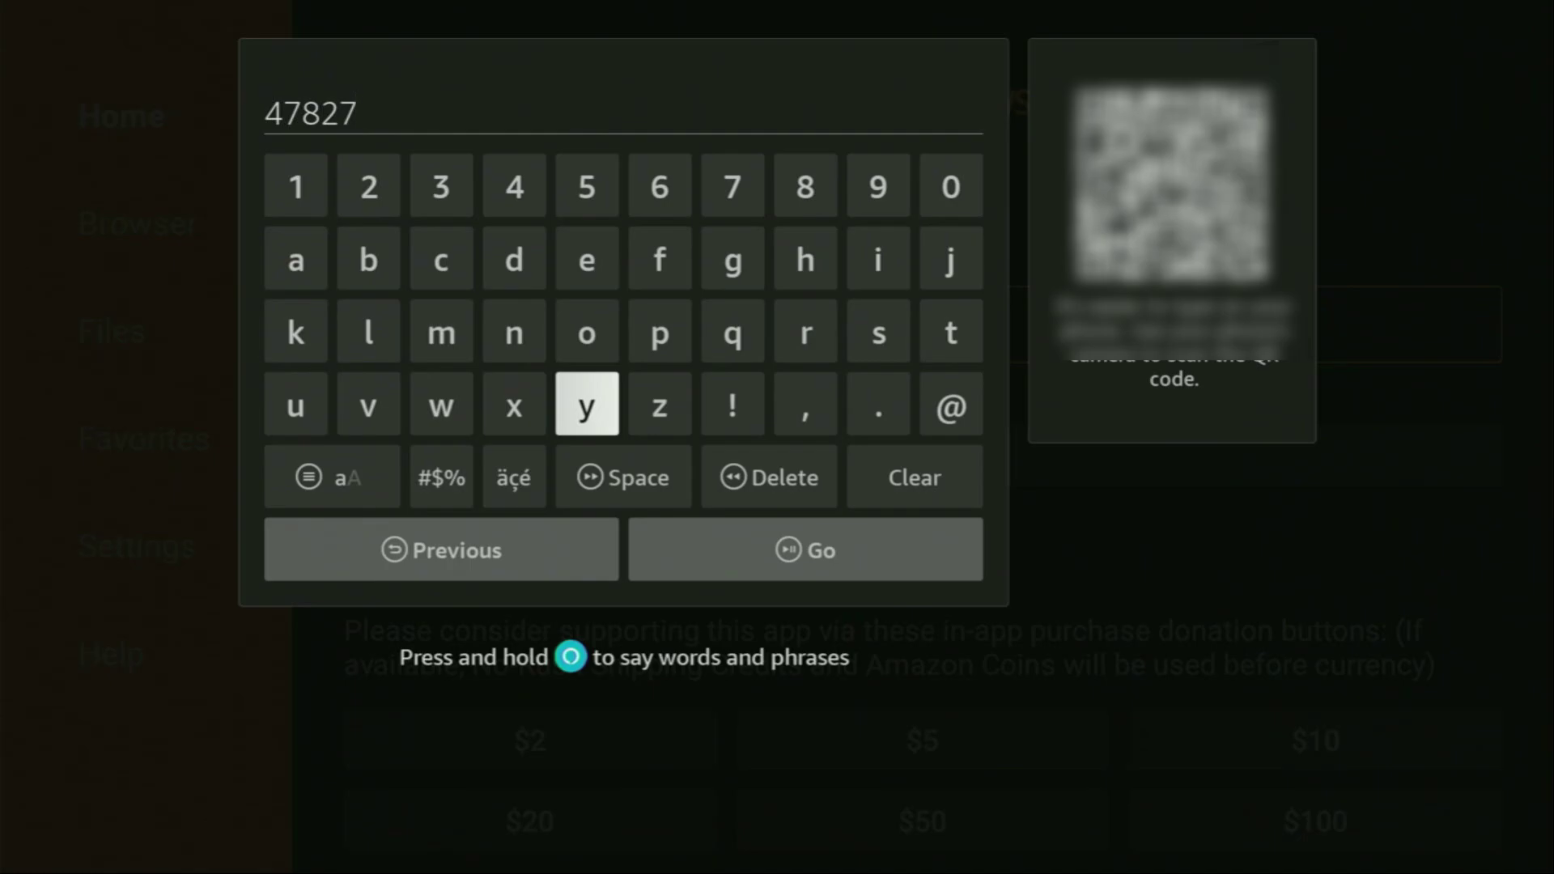
{"action": "key", "text": "Down"}
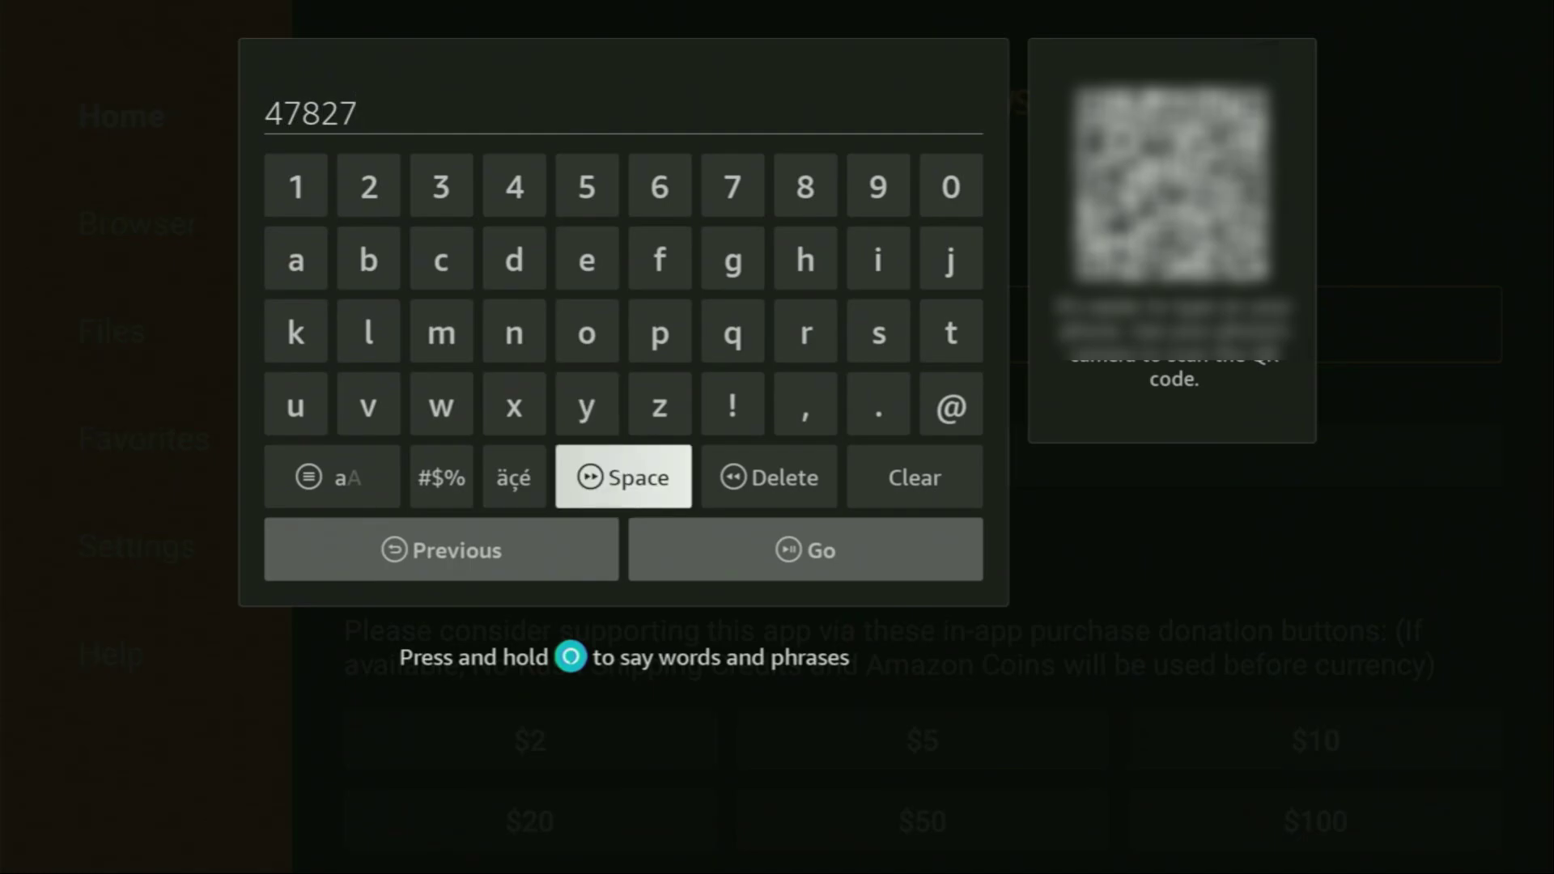
{"action": "key", "text": "Down"}
{"action": "key", "text": "Right"}
{"action": "key", "text": "Return"}
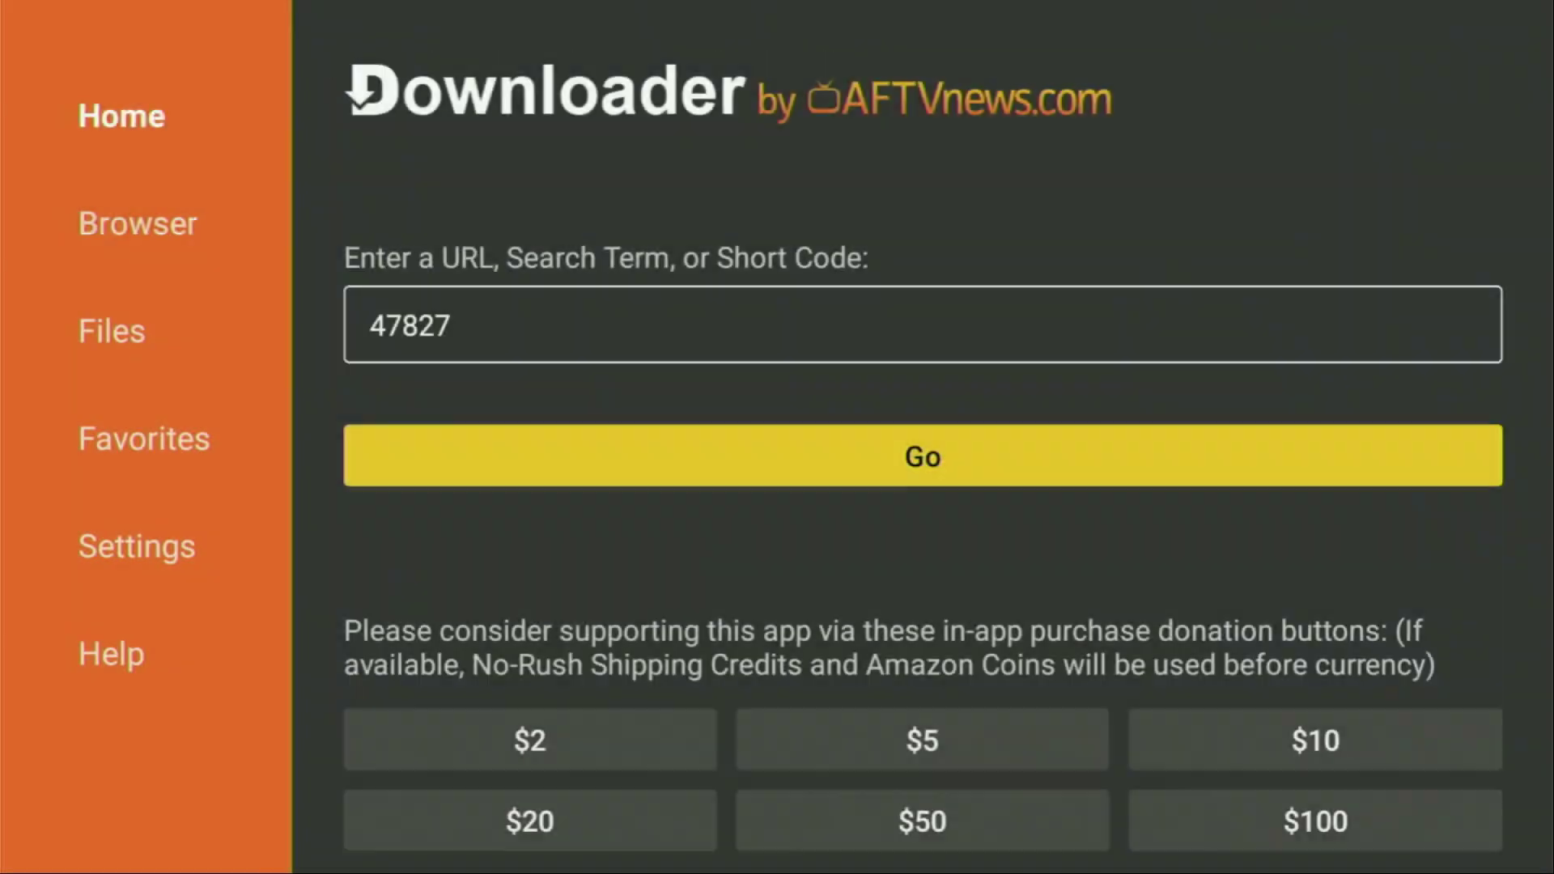
- Switch the loading redirect page to Fullscreen Mode from Downloader's Menu options
{"action": "key", "text": "Menu"}
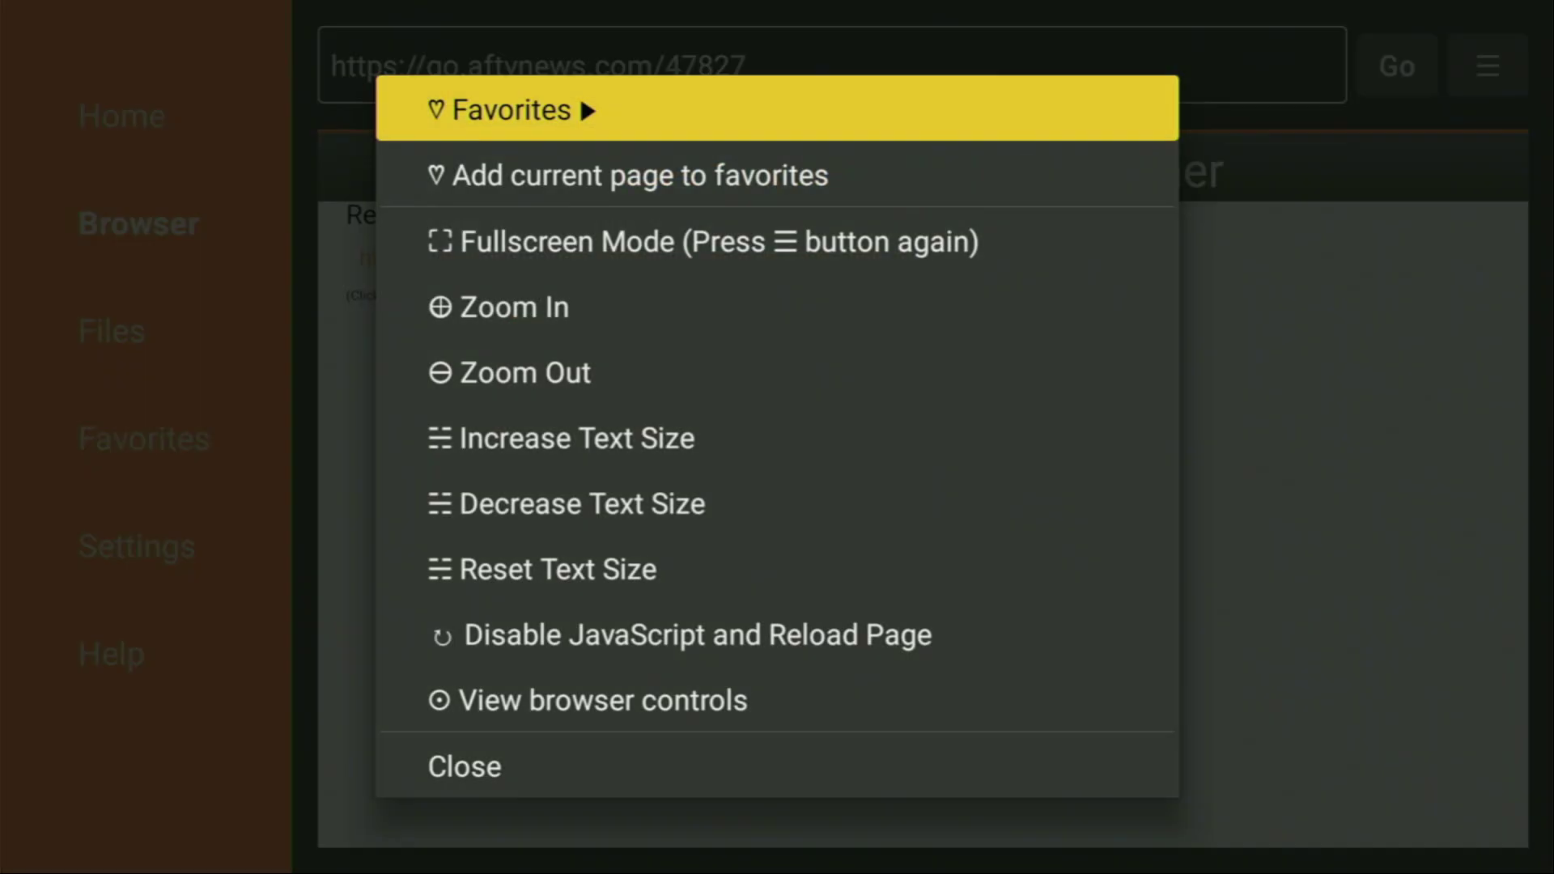
{"action": "key", "text": "Down"}
{"action": "key", "text": "Down"}
{"action": "key", "text": "Return"}
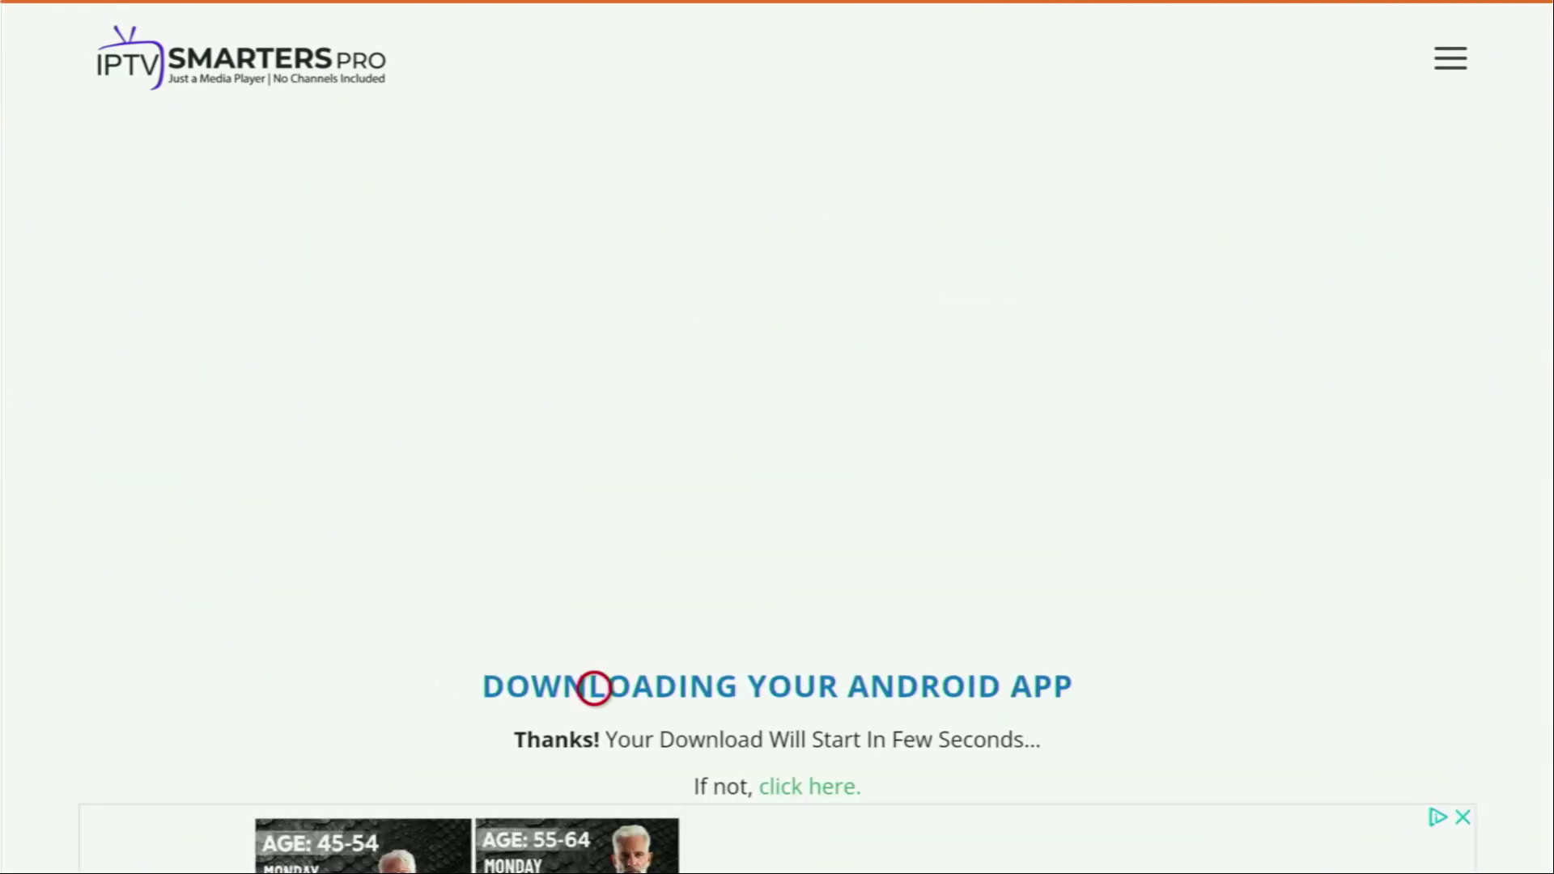
- Scroll the iptvsmarters.com page while the 86.5 MB APK downloads and the install prompt appears
{"action": "scroll", "coordinate": [593, 834], "scroll_direction": "down", "scroll_amount": 10}
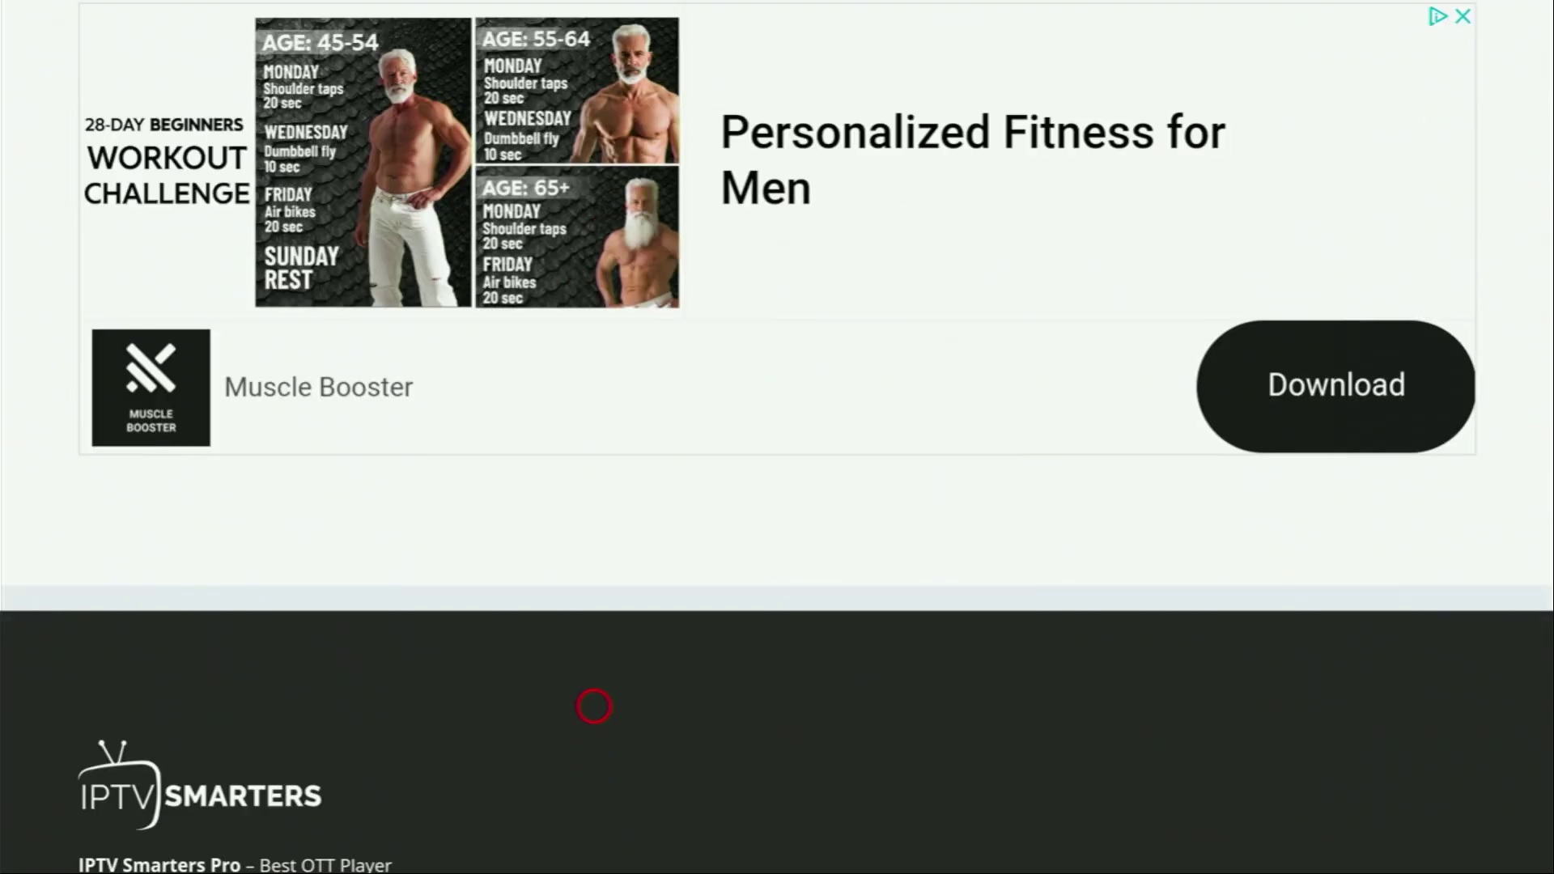
{"action": "scroll", "coordinate": [593, 32], "scroll_direction": "up", "scroll_amount": 4}
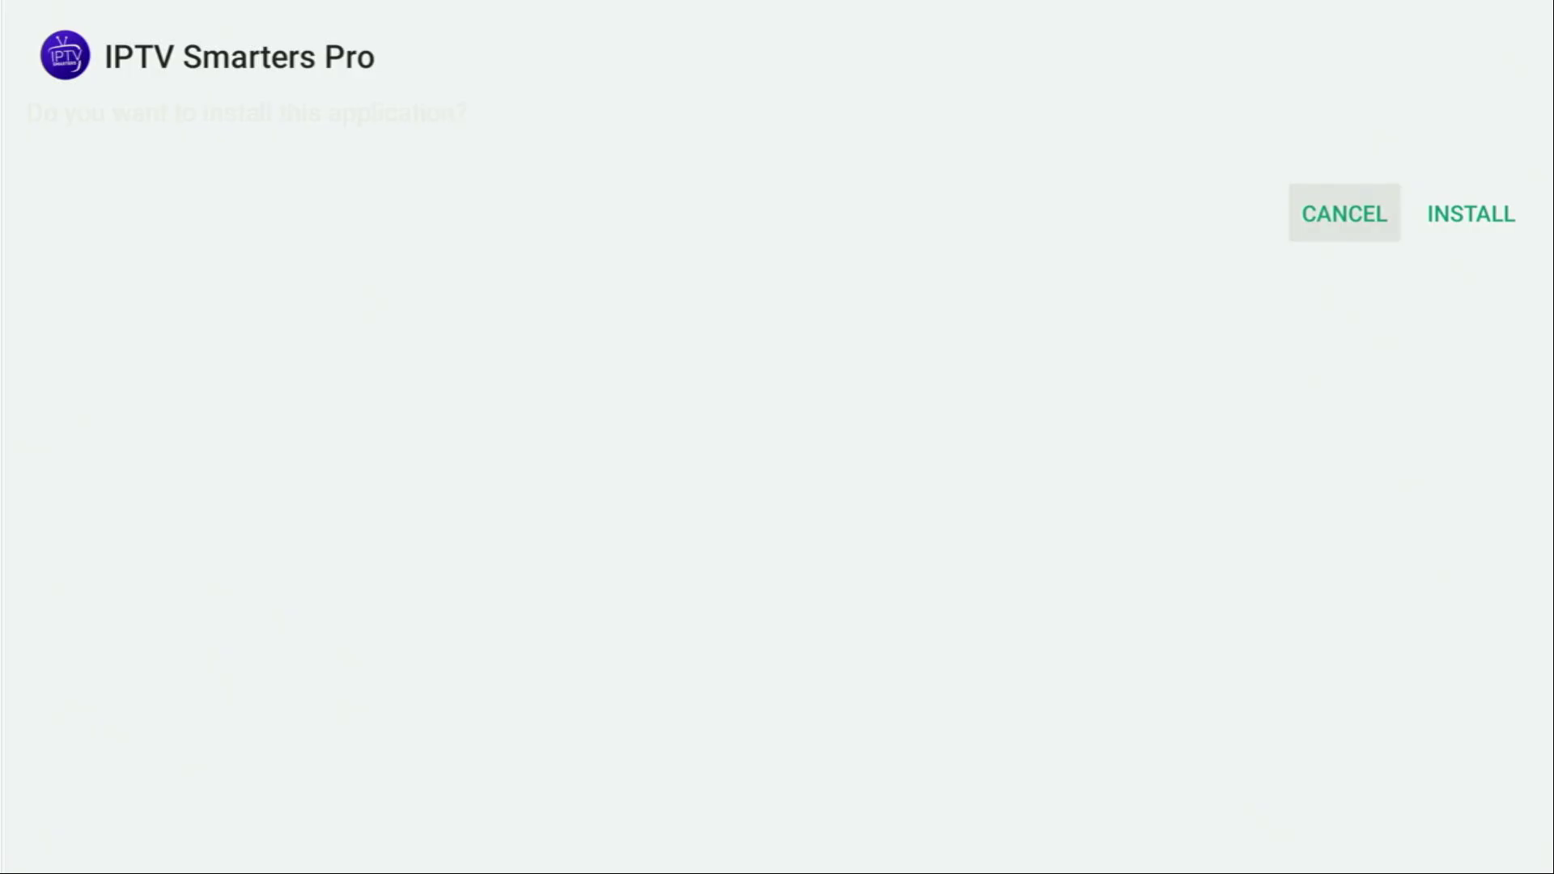
- Install IPTV Smarters Pro, then choose DONE once App installed shows
{"action": "key", "text": "Right"}
{"action": "key", "text": "Return"}
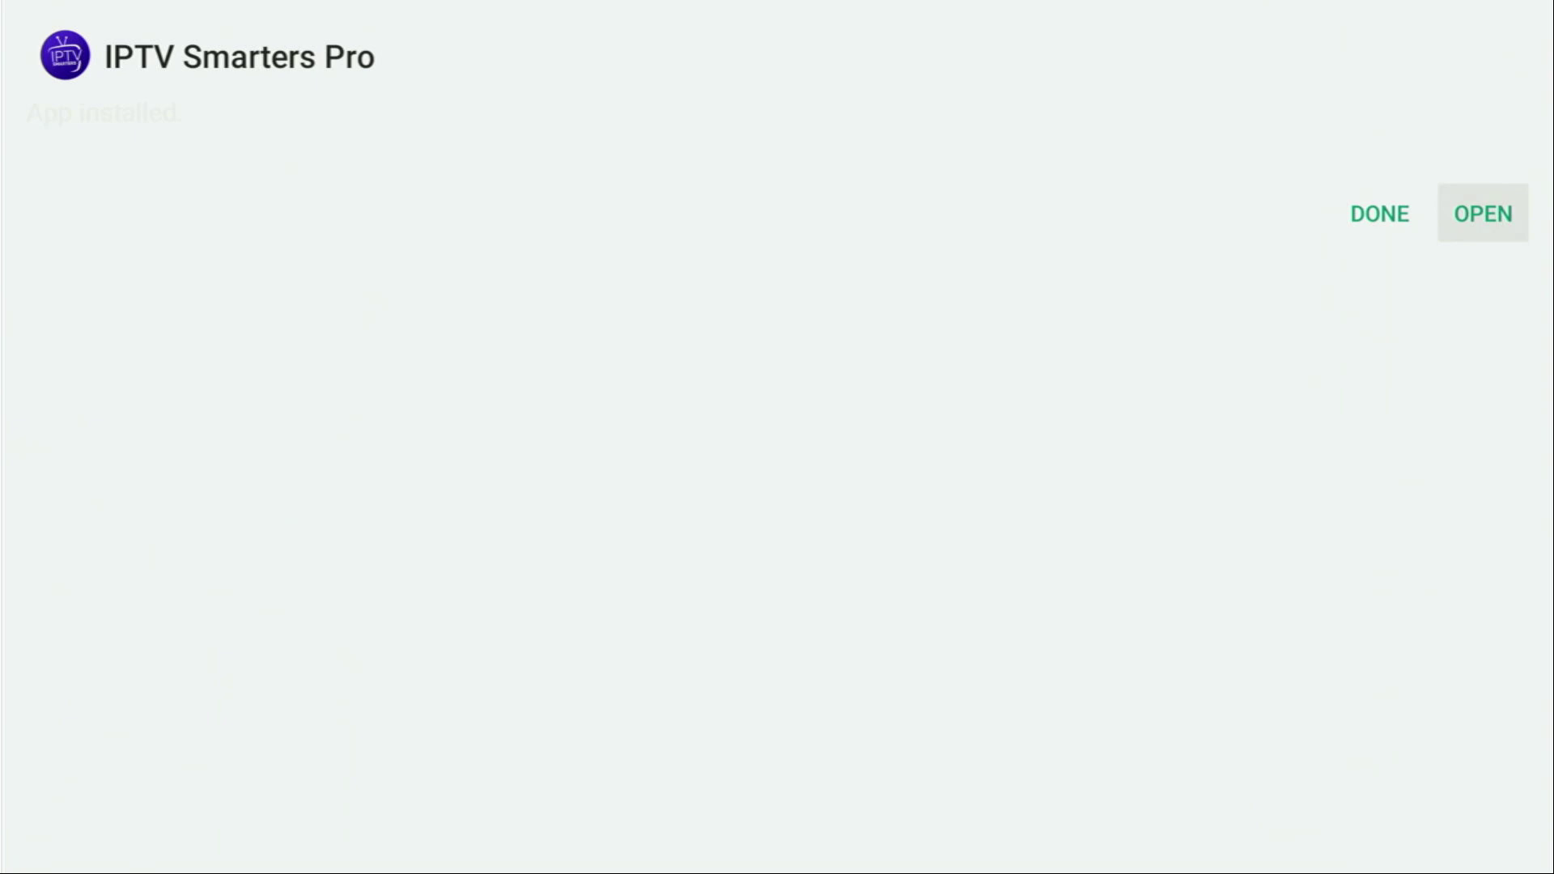
{"action": "key", "text": "Left"}
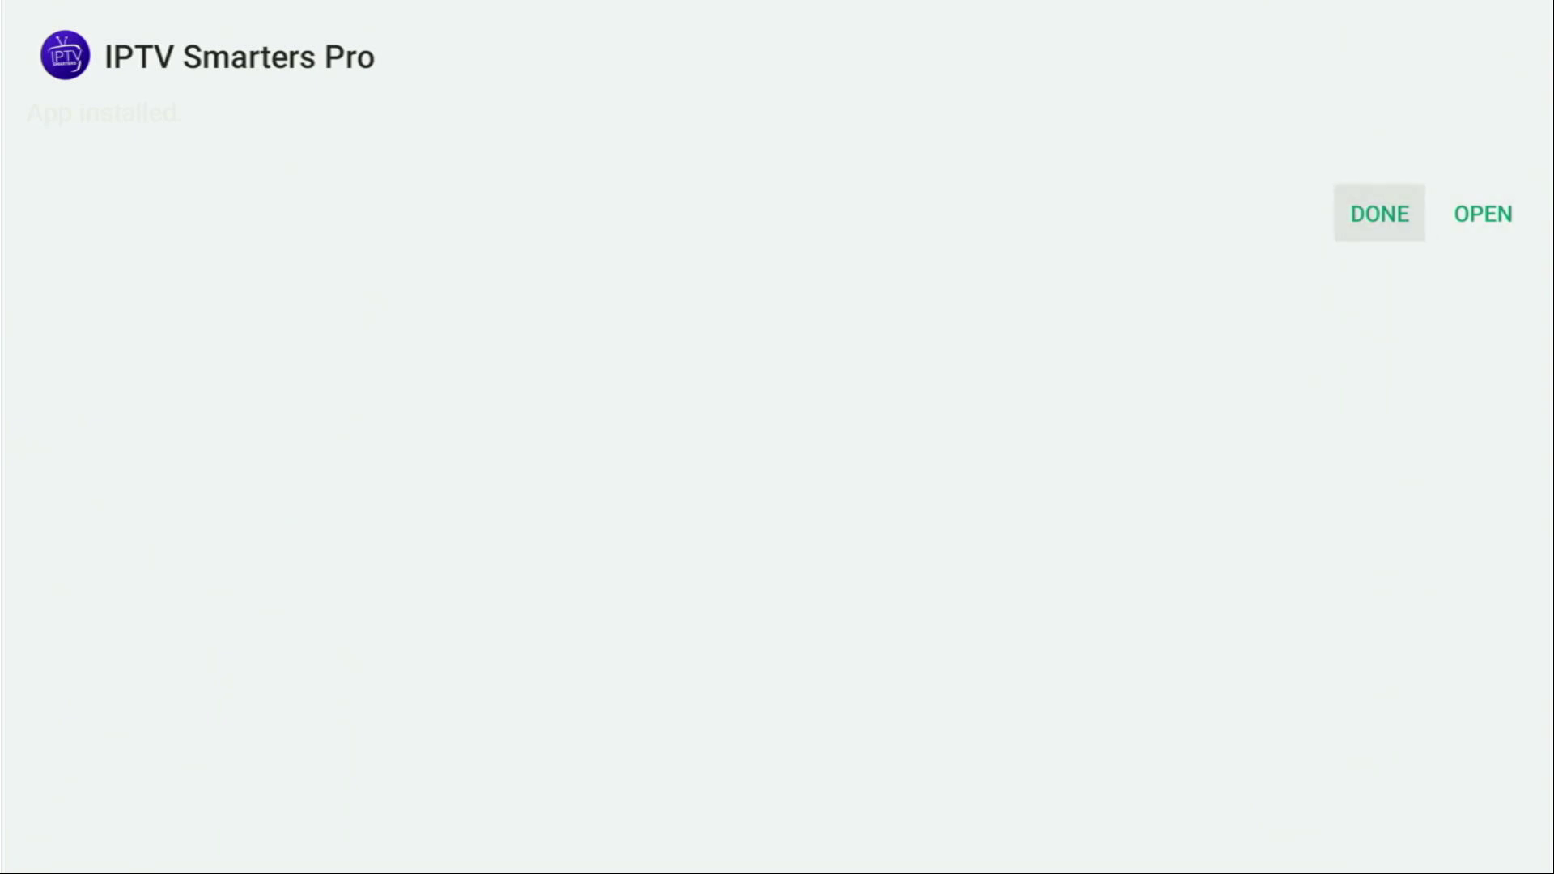
{"action": "key", "text": "Return"}
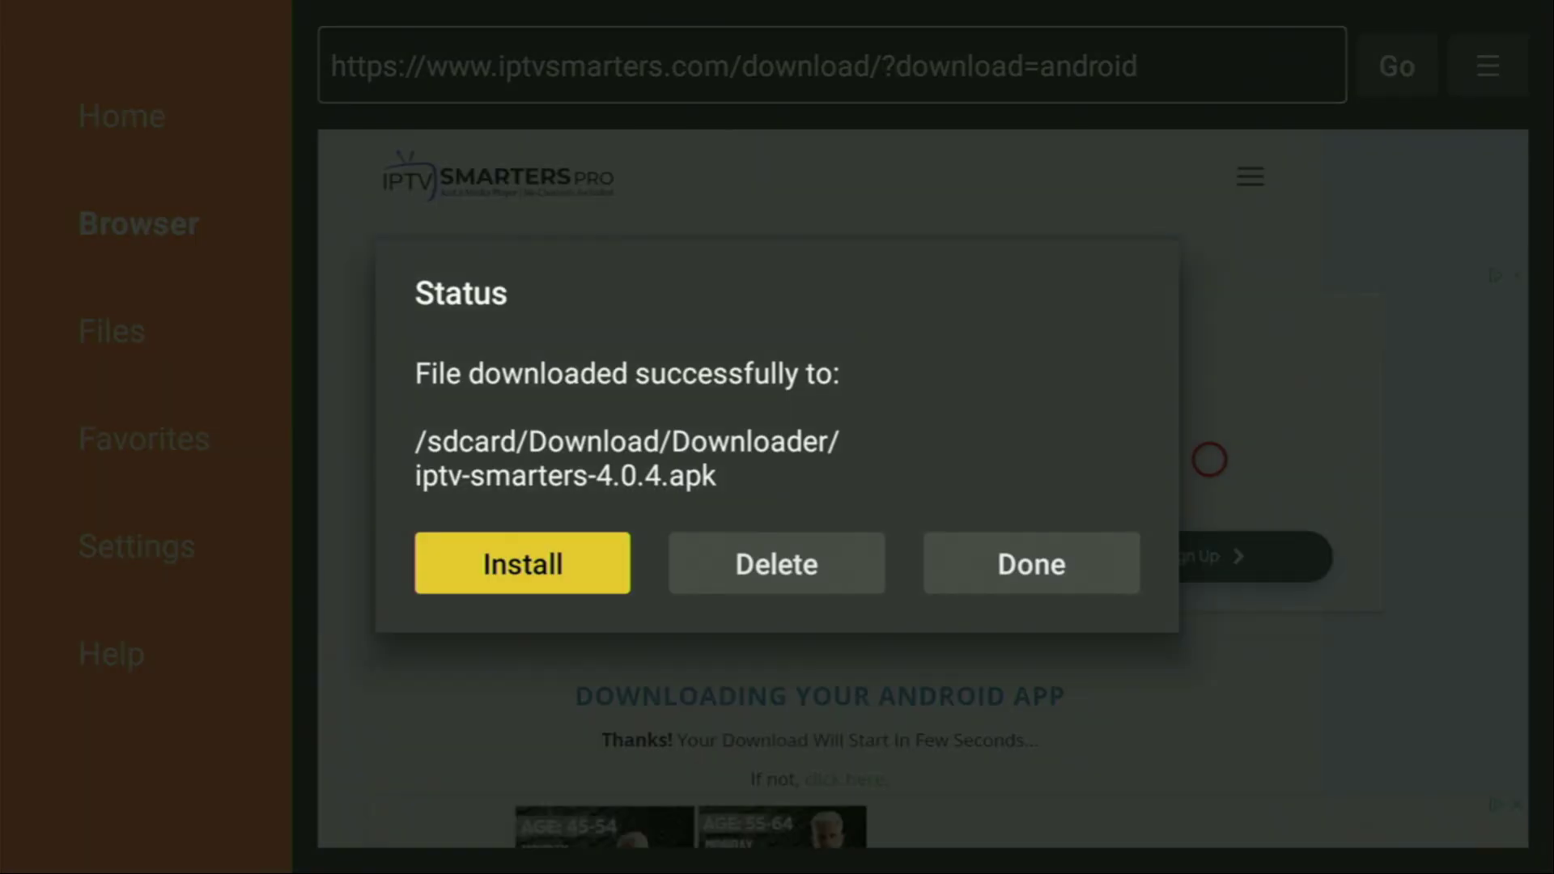
- Delete the downloaded iptv-smarters-4.0.4.apk file and confirm the deletion
{"action": "key", "text": "Right"}
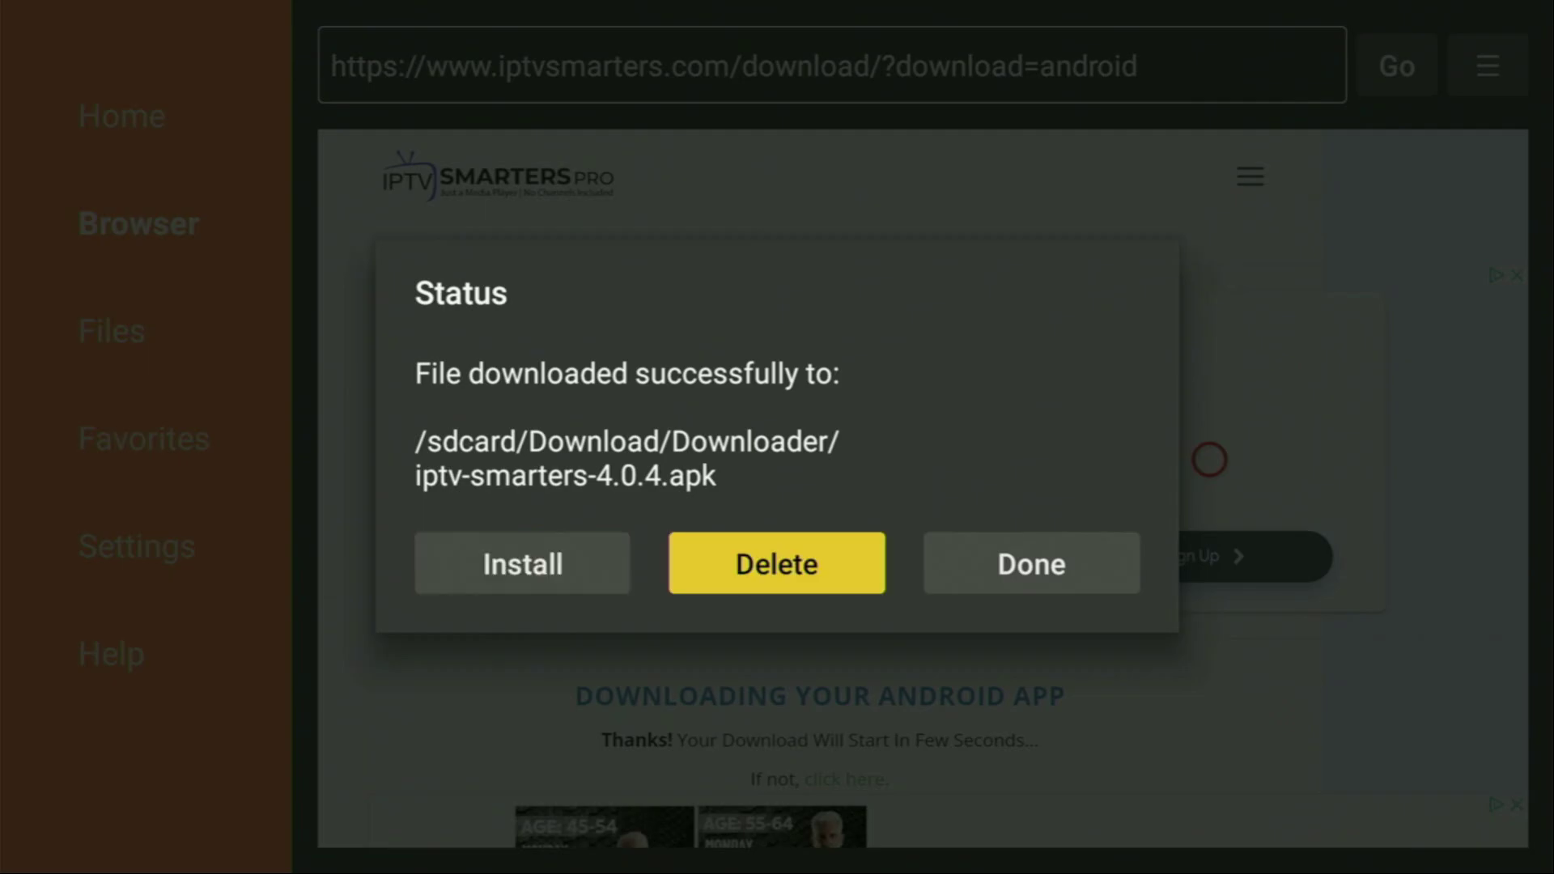
{"action": "key", "text": "Return"}
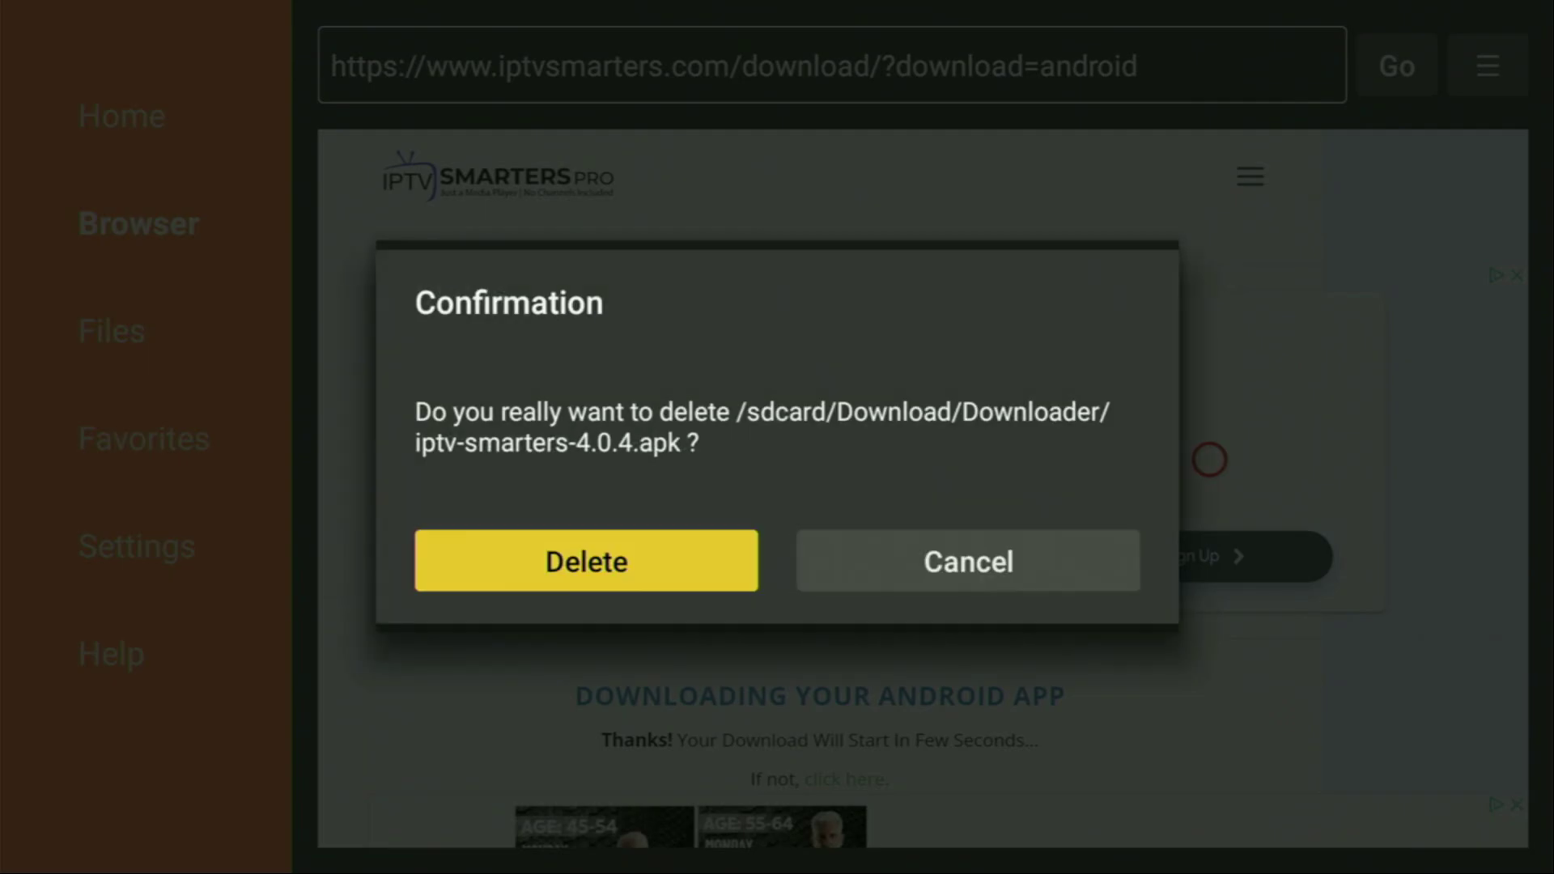
{"action": "key", "text": "Return"}
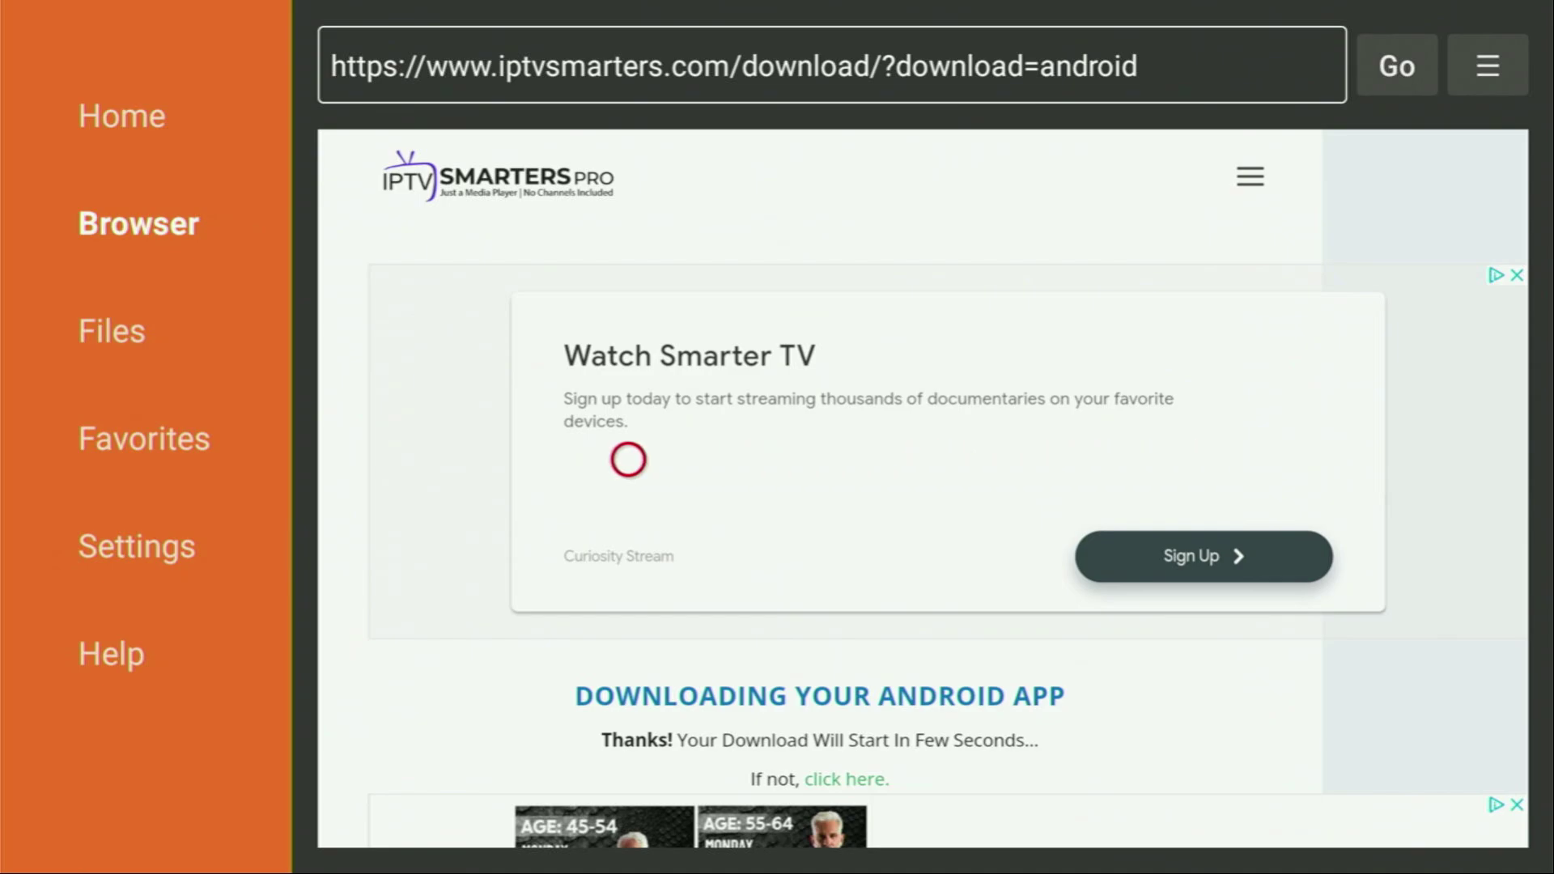
- Return to Downloader's Home section, then exit to the Fire TV home screen
{"action": "key", "text": "Left"}
{"action": "key", "text": "Up"}
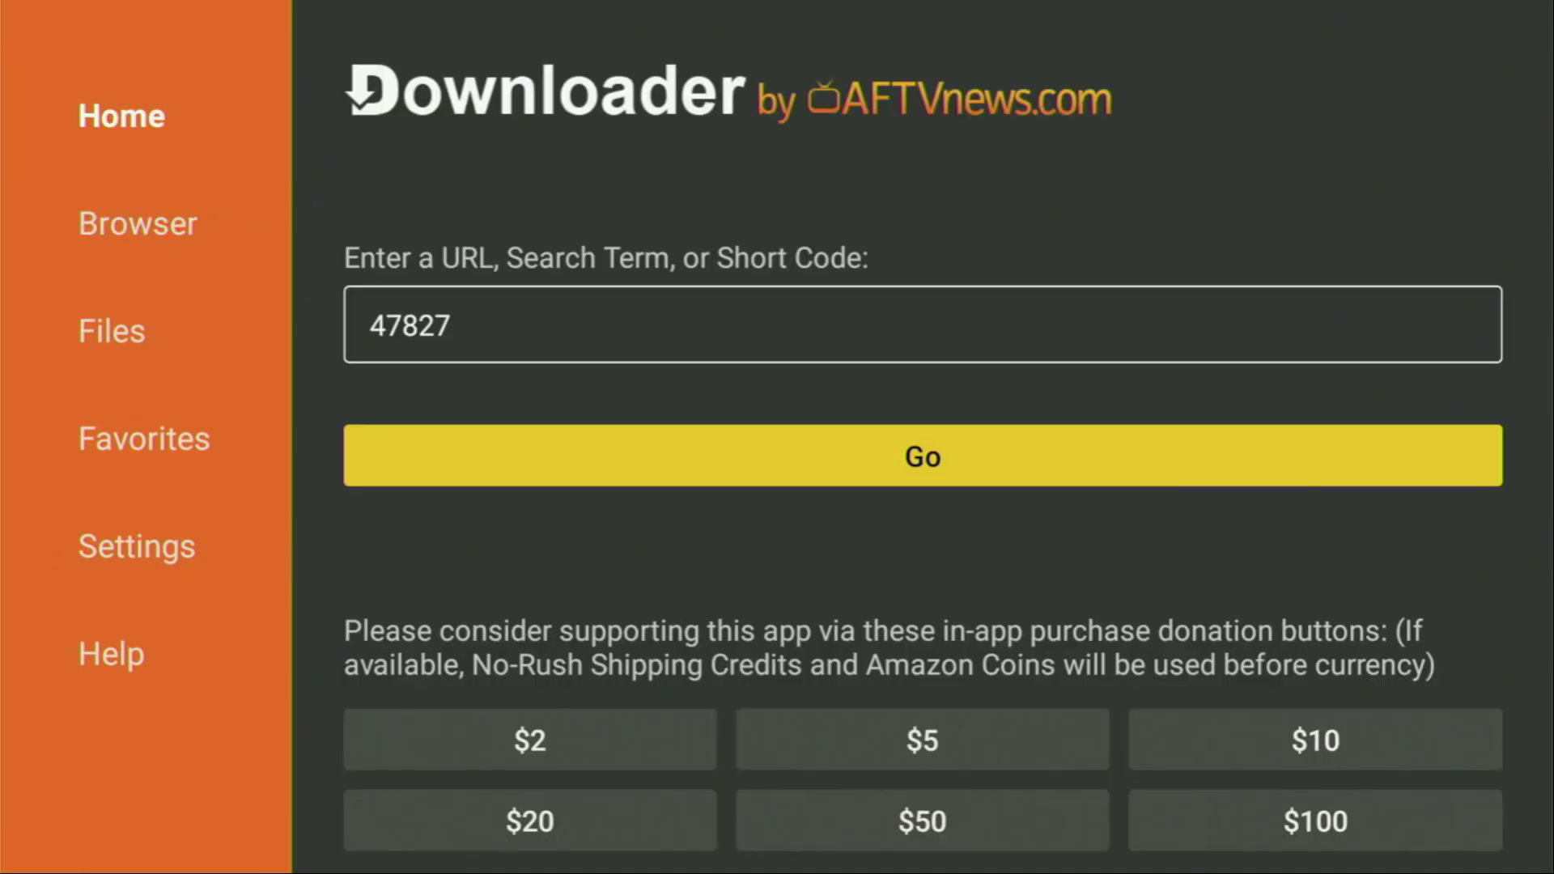
{"action": "key", "text": "Home"}
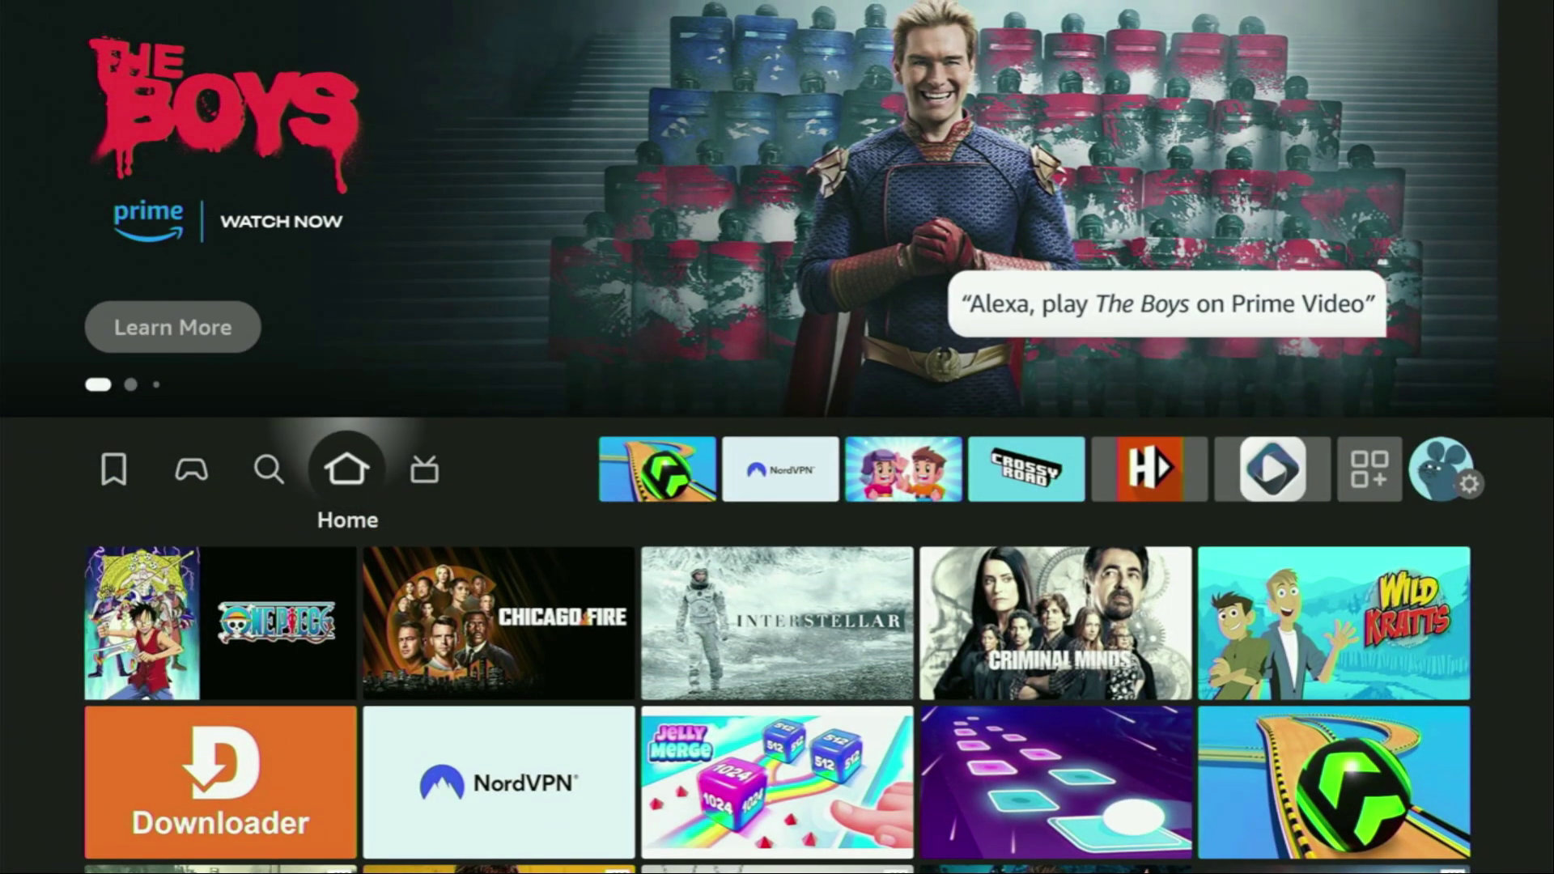
- In Your Apps & Channels, use Move to front on IPTV Smarters
{"action": "key", "text": "Right"}
{"action": "key", "text": "Right"}
{"action": "key", "text": "Right"}
{"action": "key", "text": "Right"}
{"action": "key", "text": "Right"}
{"action": "key", "text": "Right"}
{"action": "key", "text": "Right"}
{"action": "key", "text": "Right"}
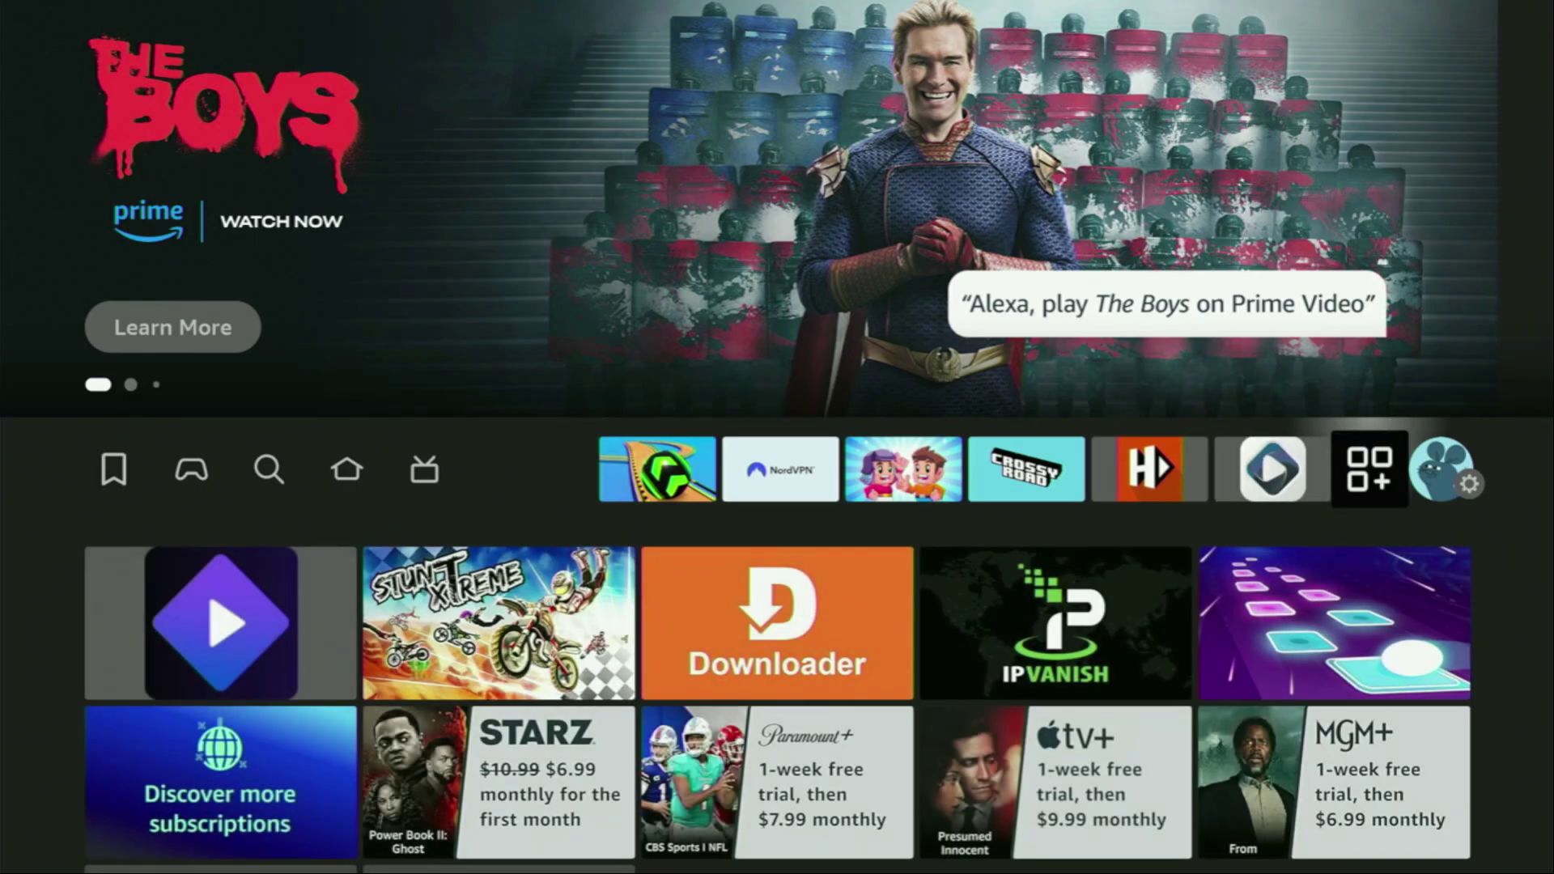
{"action": "key", "text": "Return"}
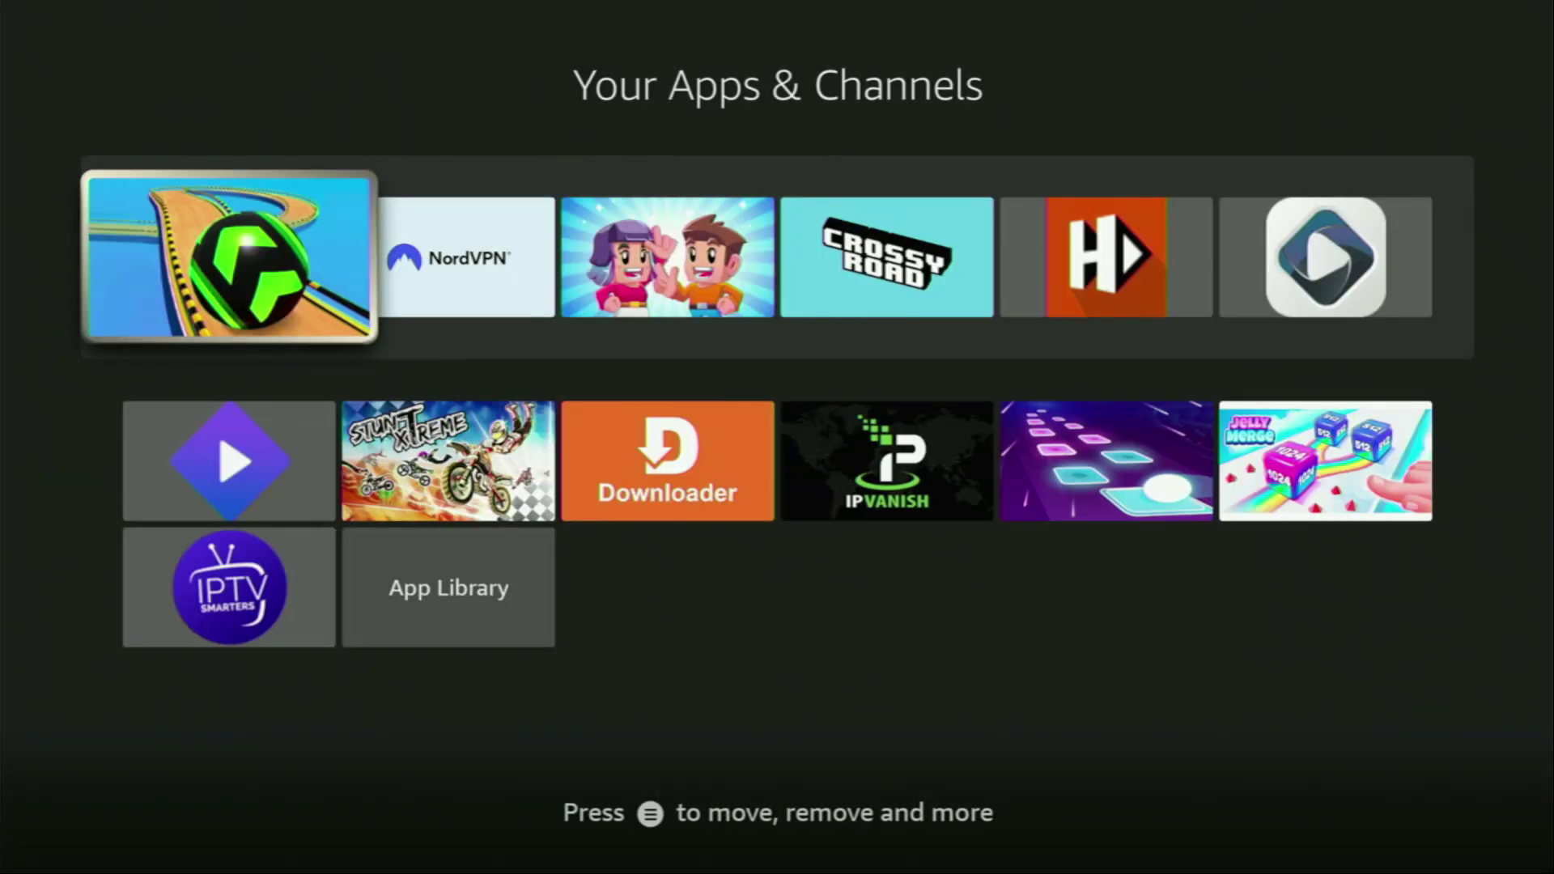
{"action": "key", "text": "Down"}
{"action": "key", "text": "Down"}
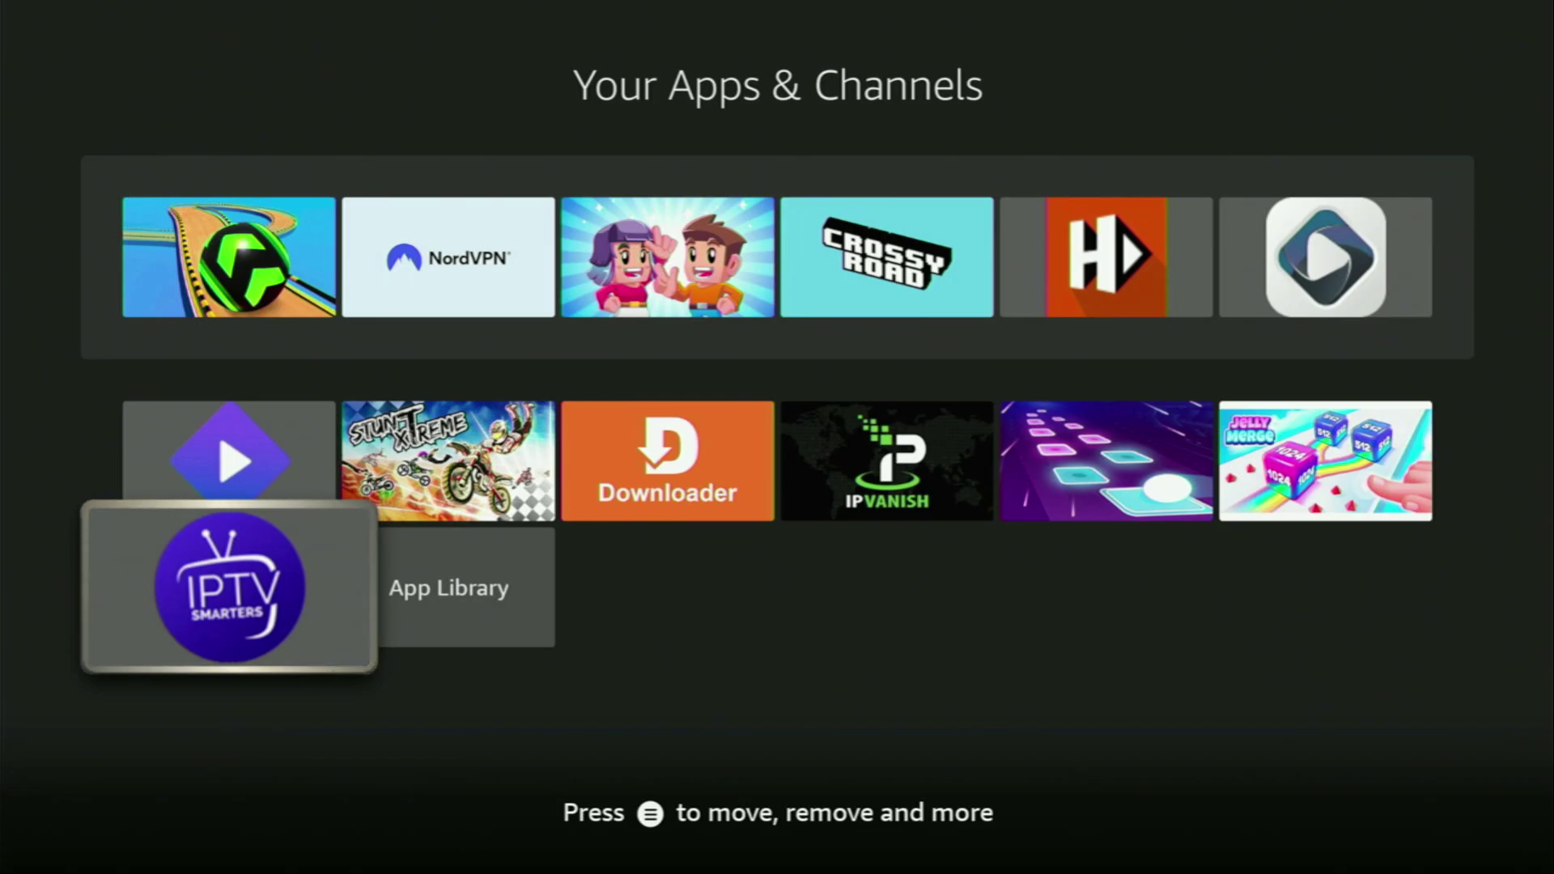
{"action": "key", "text": "Menu"}
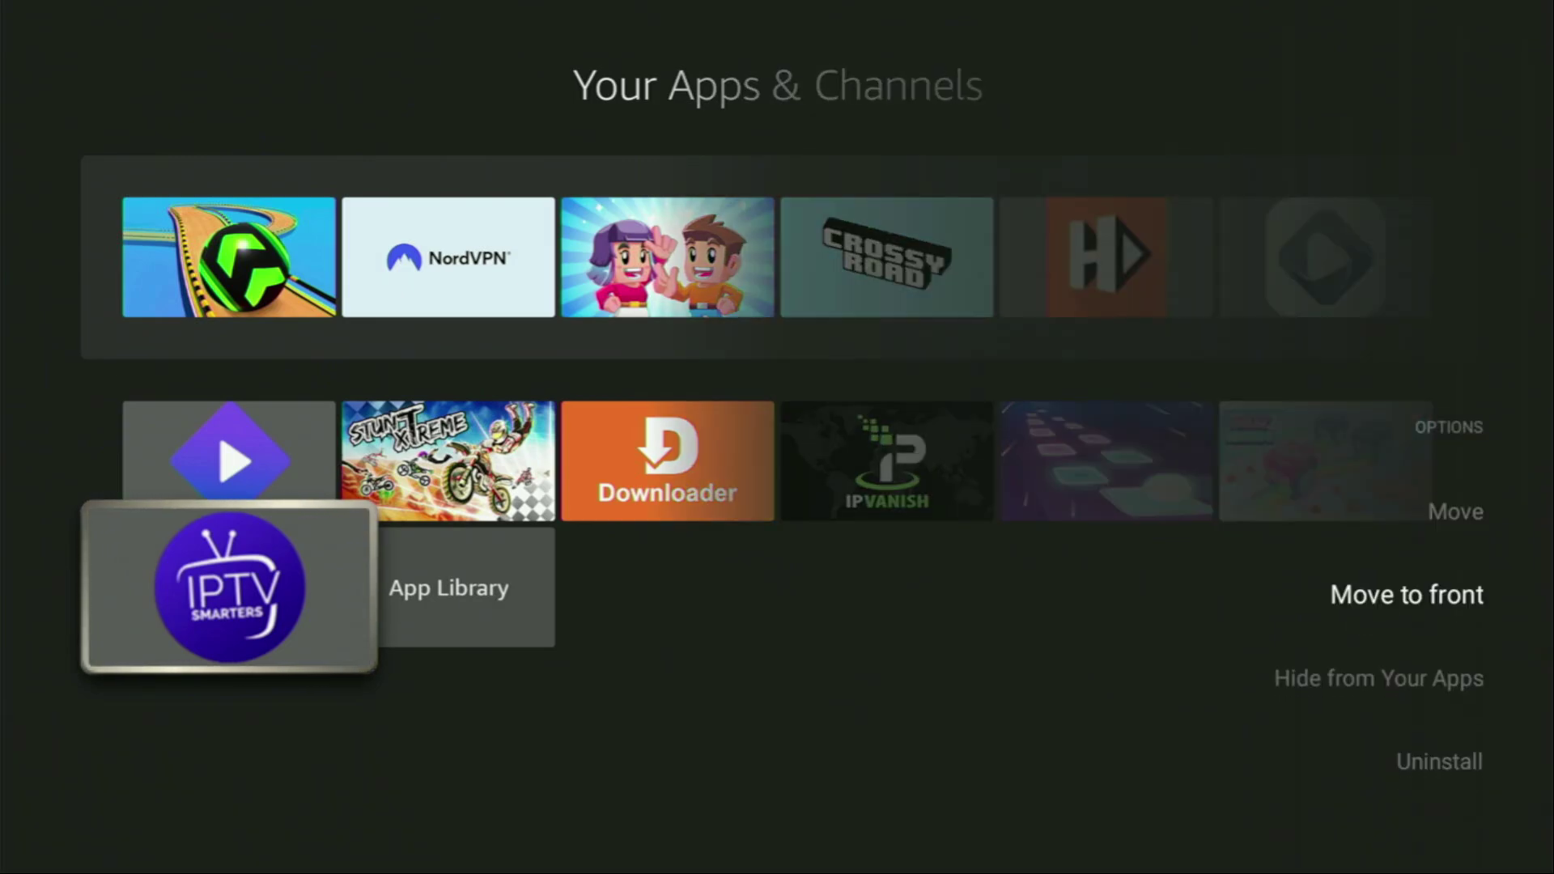
{"action": "key", "text": "Return"}
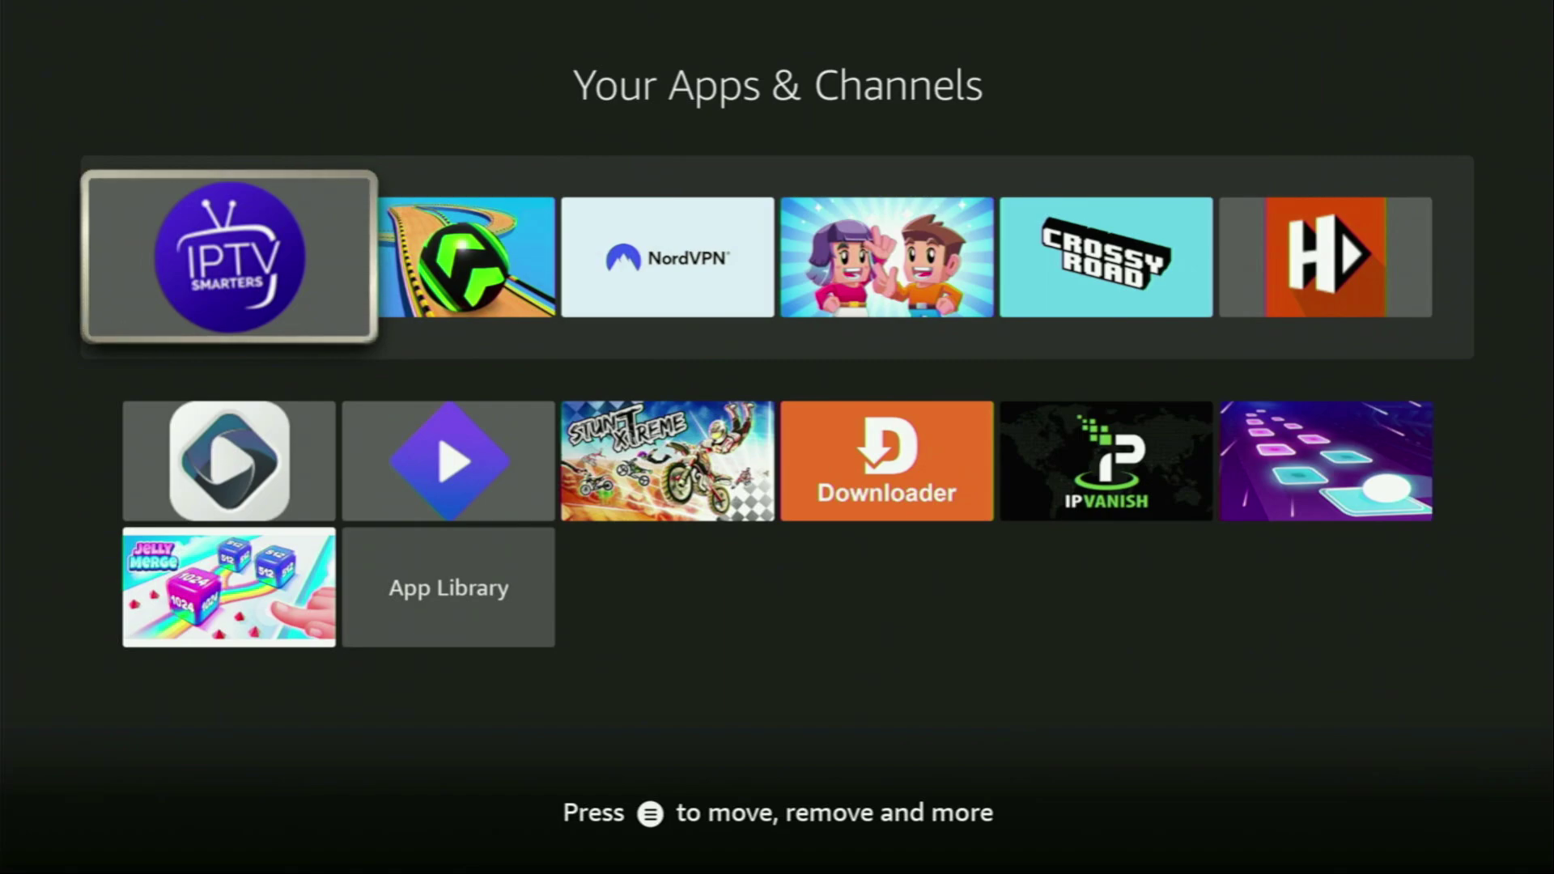
{"action": "key", "text": "Right"}
{"action": "key", "text": "Right"}
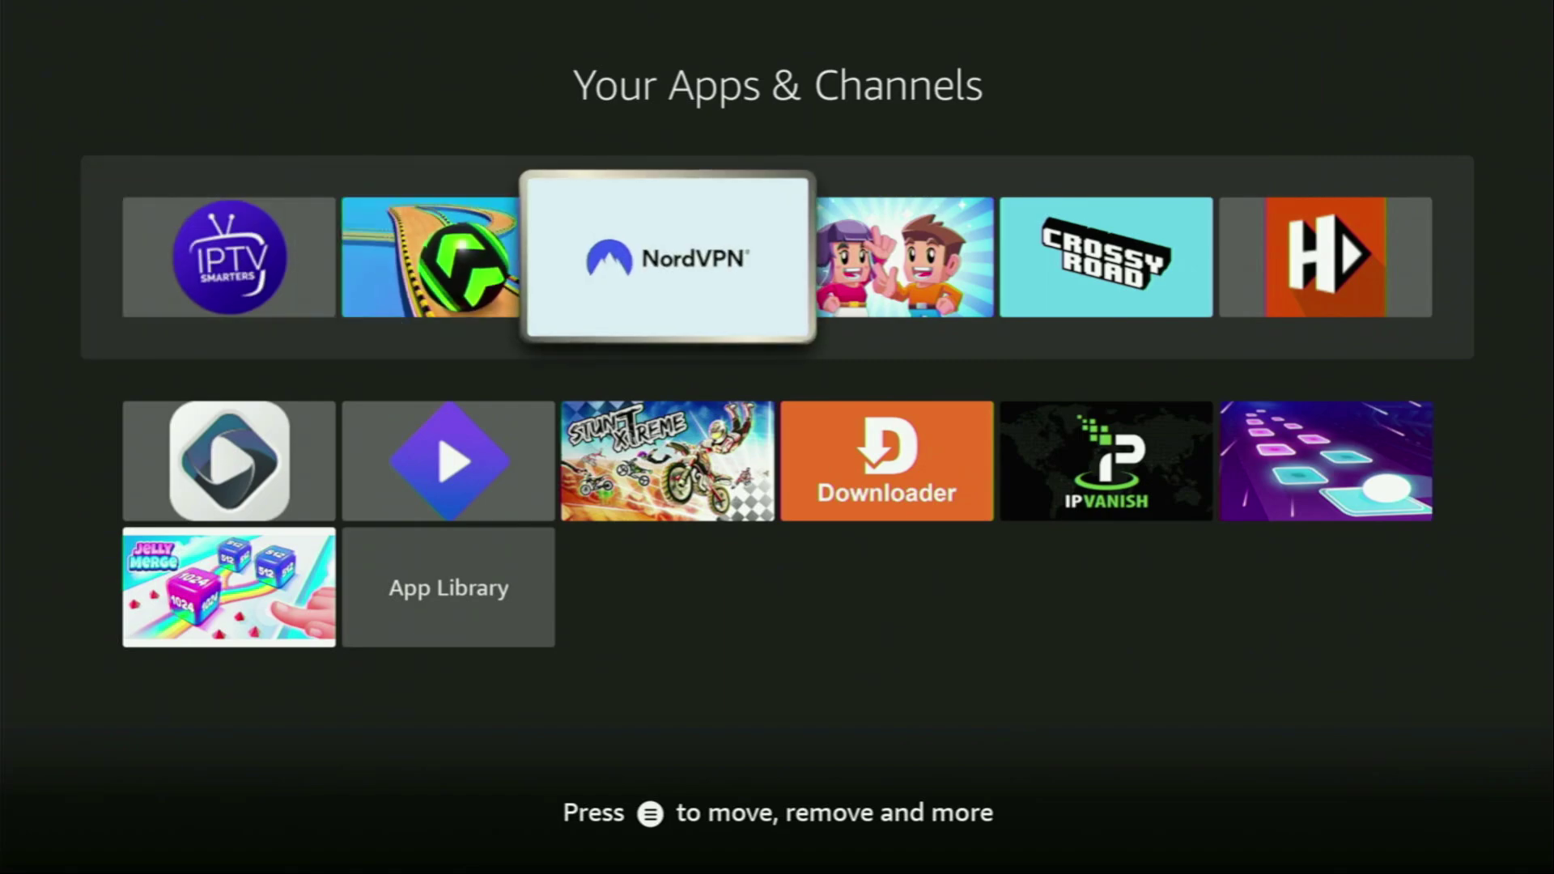
{"action": "key", "text": "Left"}
{"action": "key", "text": "Left"}
- Launch IPTV Smarters Pro, save TV as the device type, and accept the license agreement
{"action": "key", "text": "Return"}
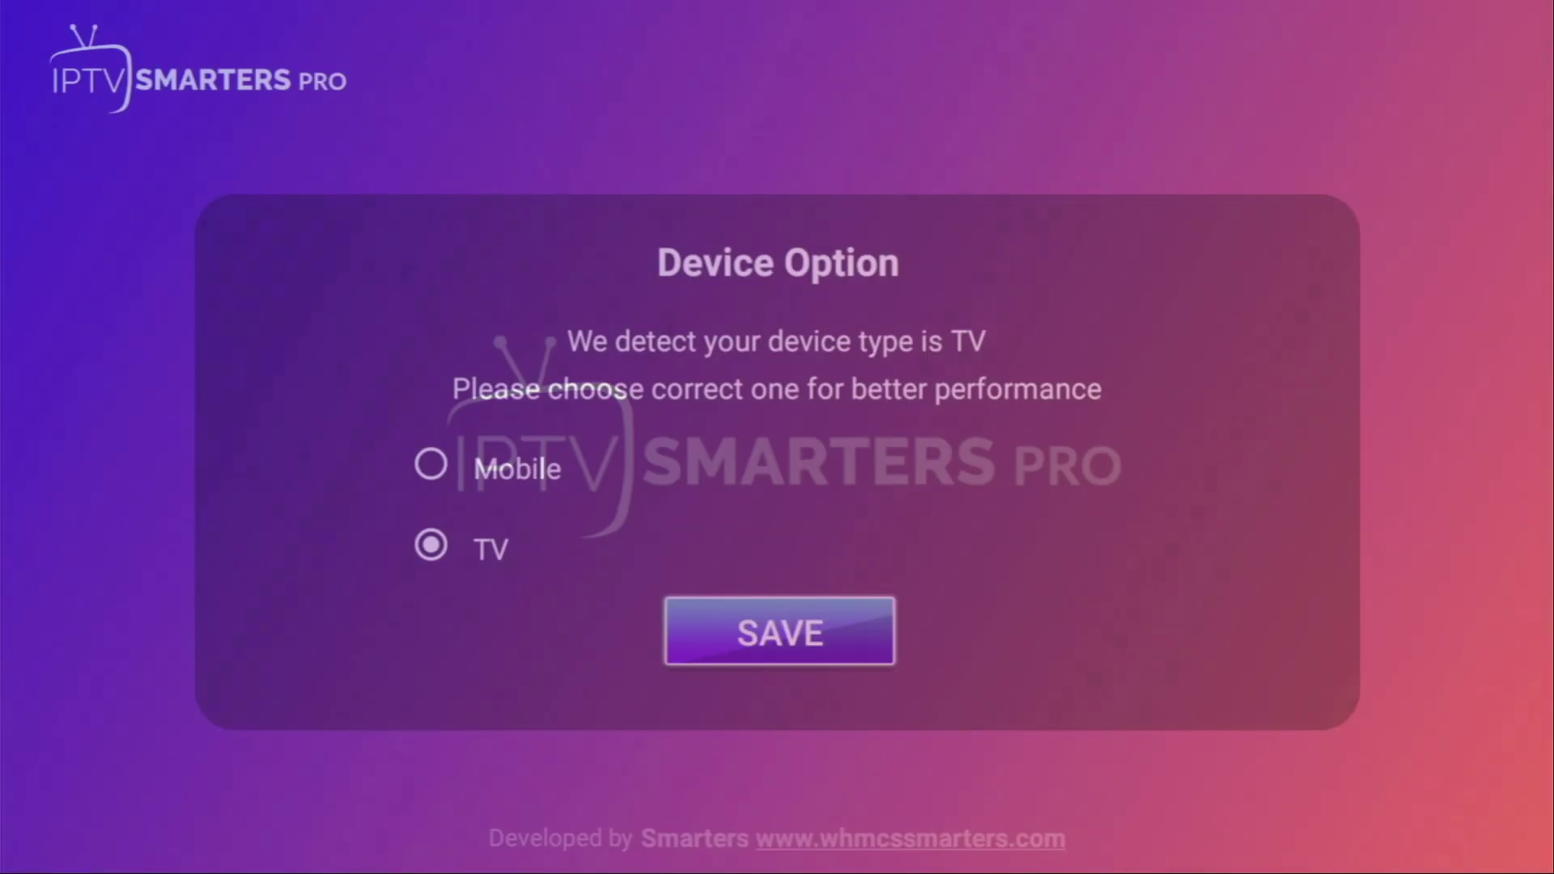
{"action": "key", "text": "Up"}
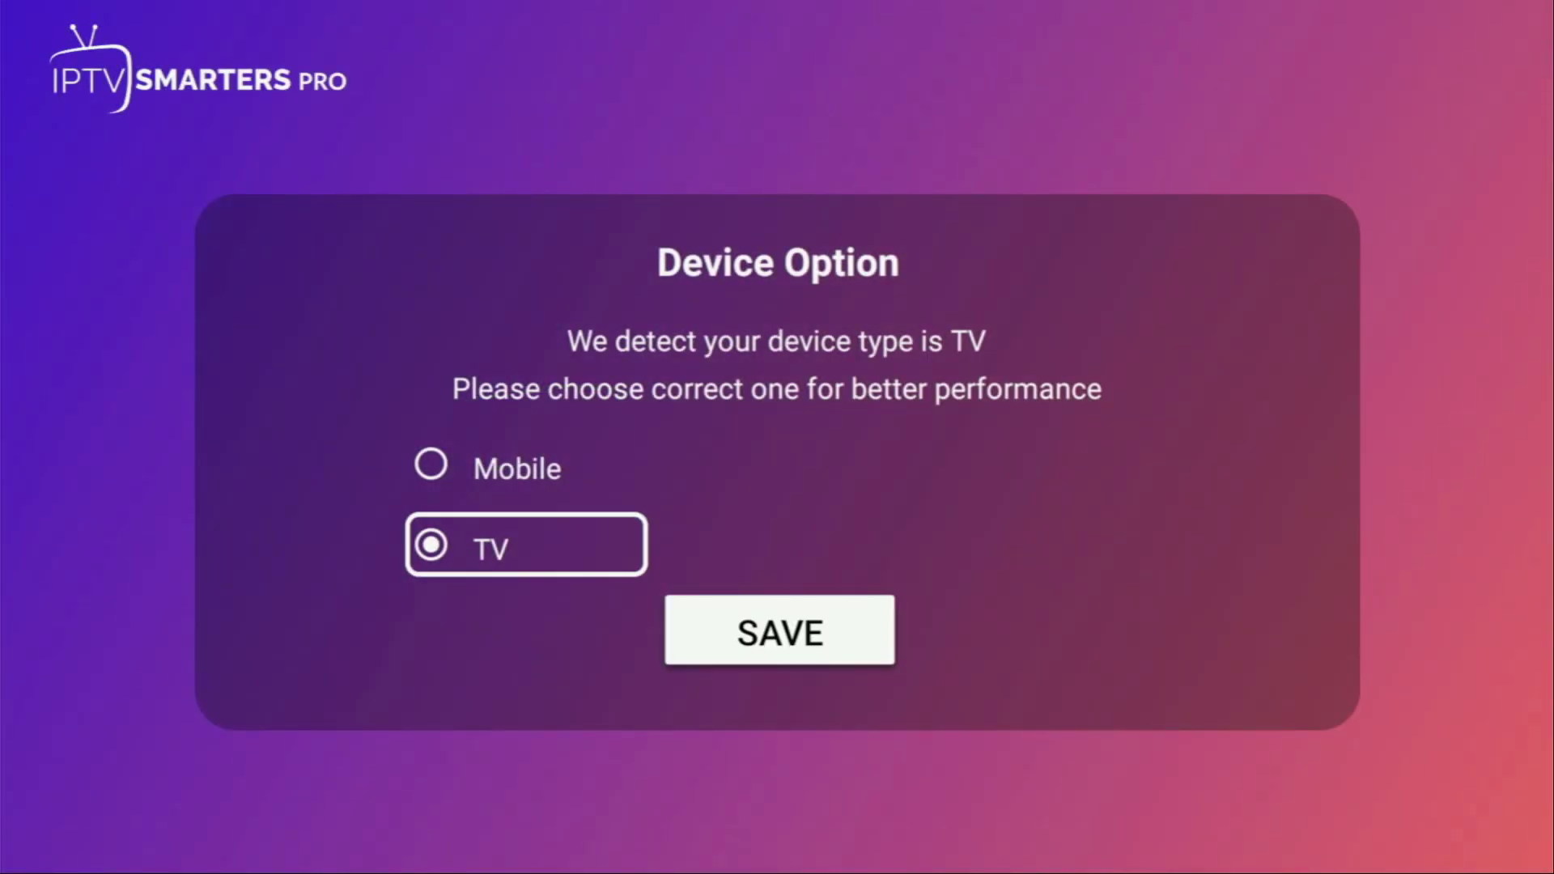
{"action": "key", "text": "Down"}
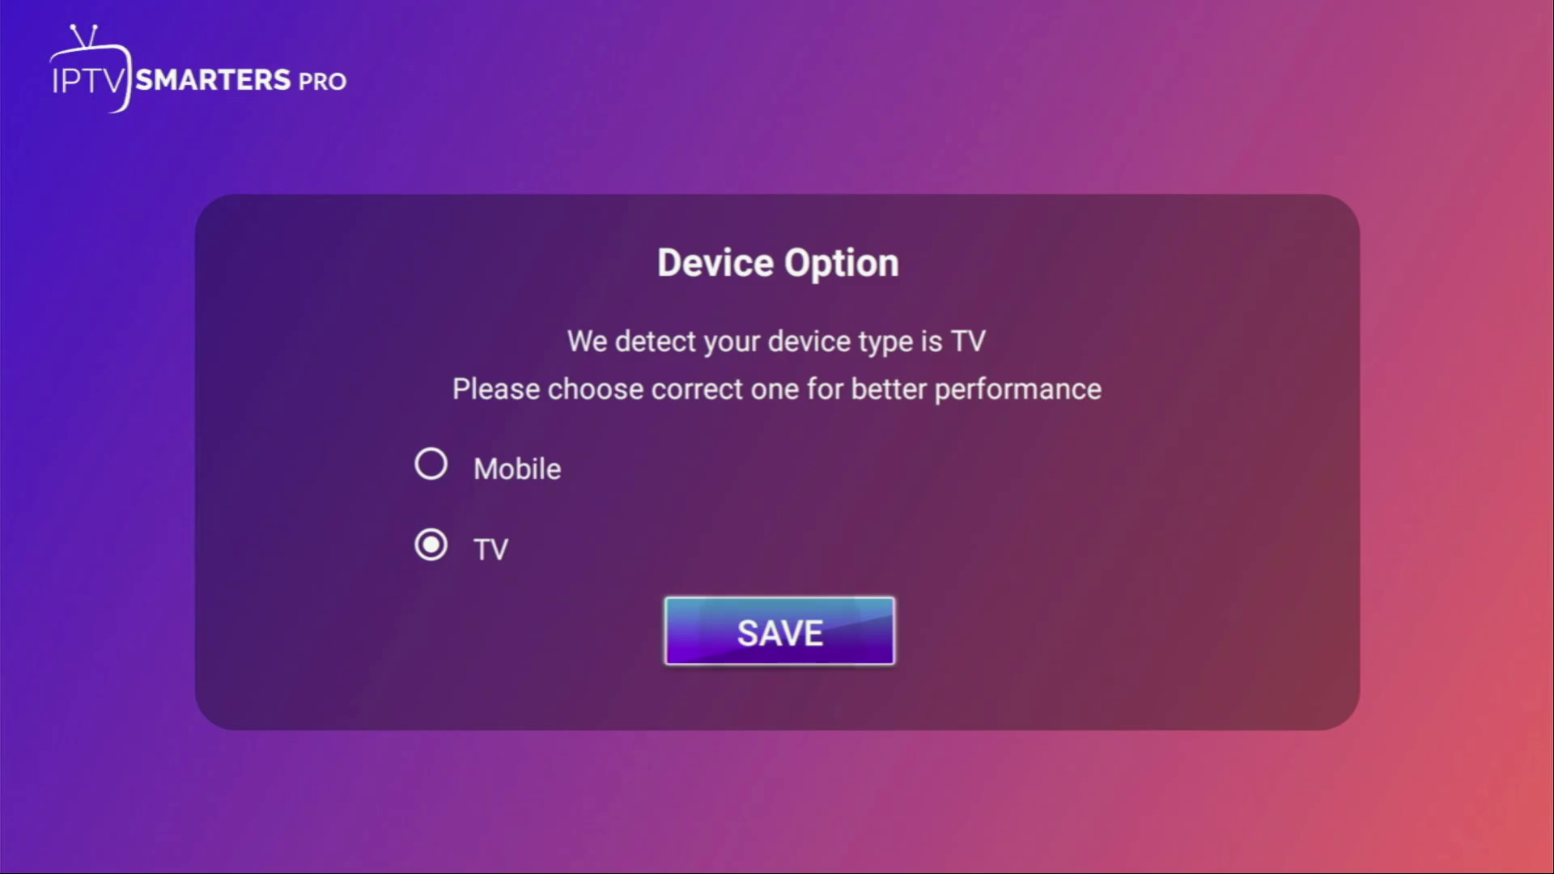
{"action": "key", "text": "Return"}
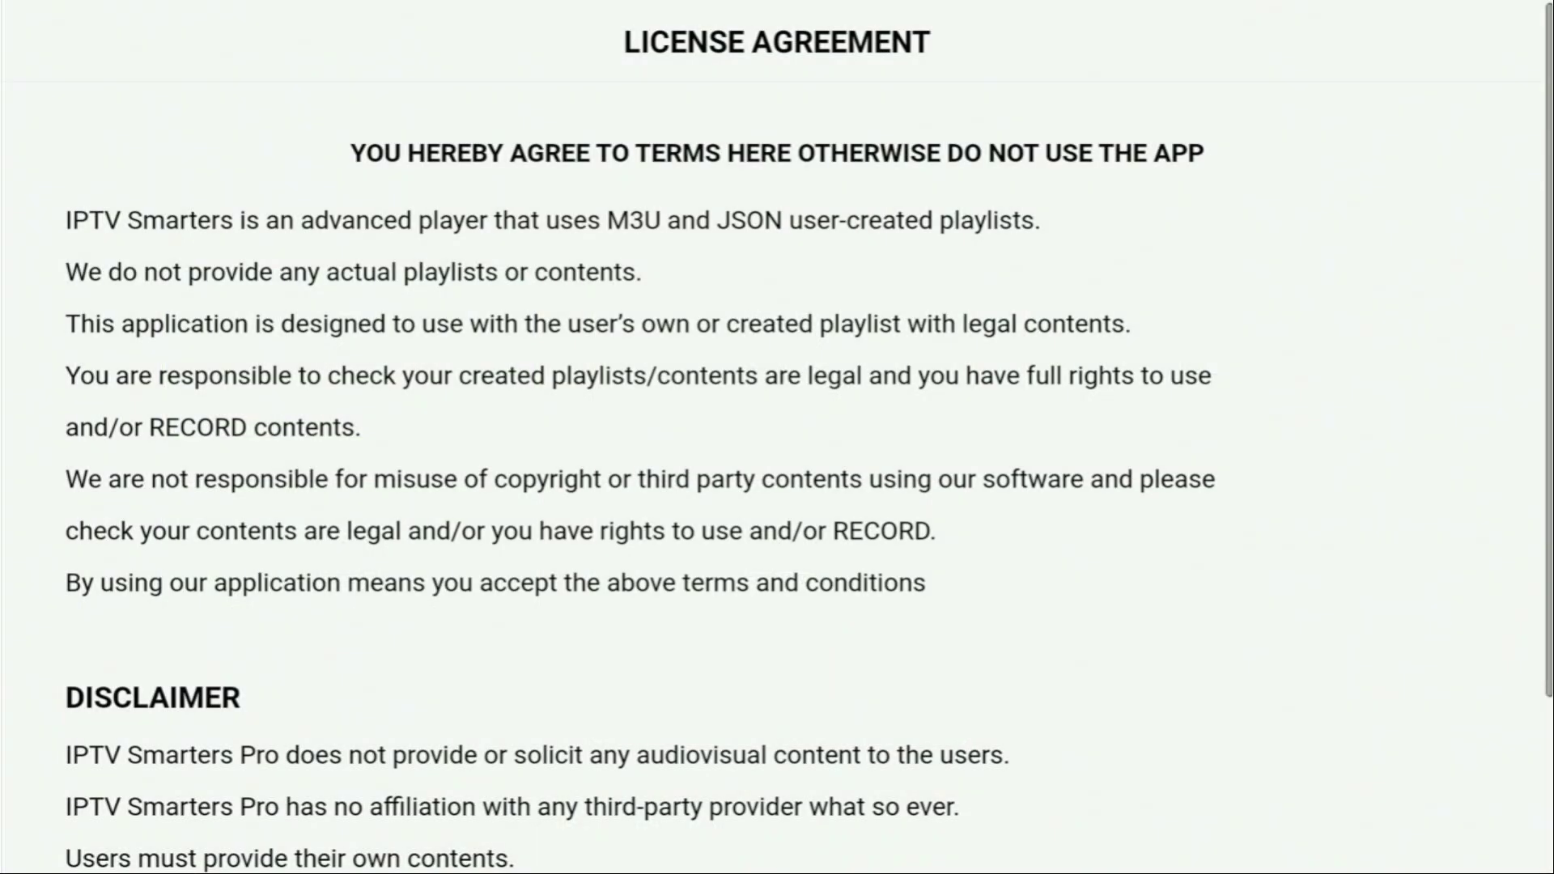
{"action": "key", "text": "Down"}
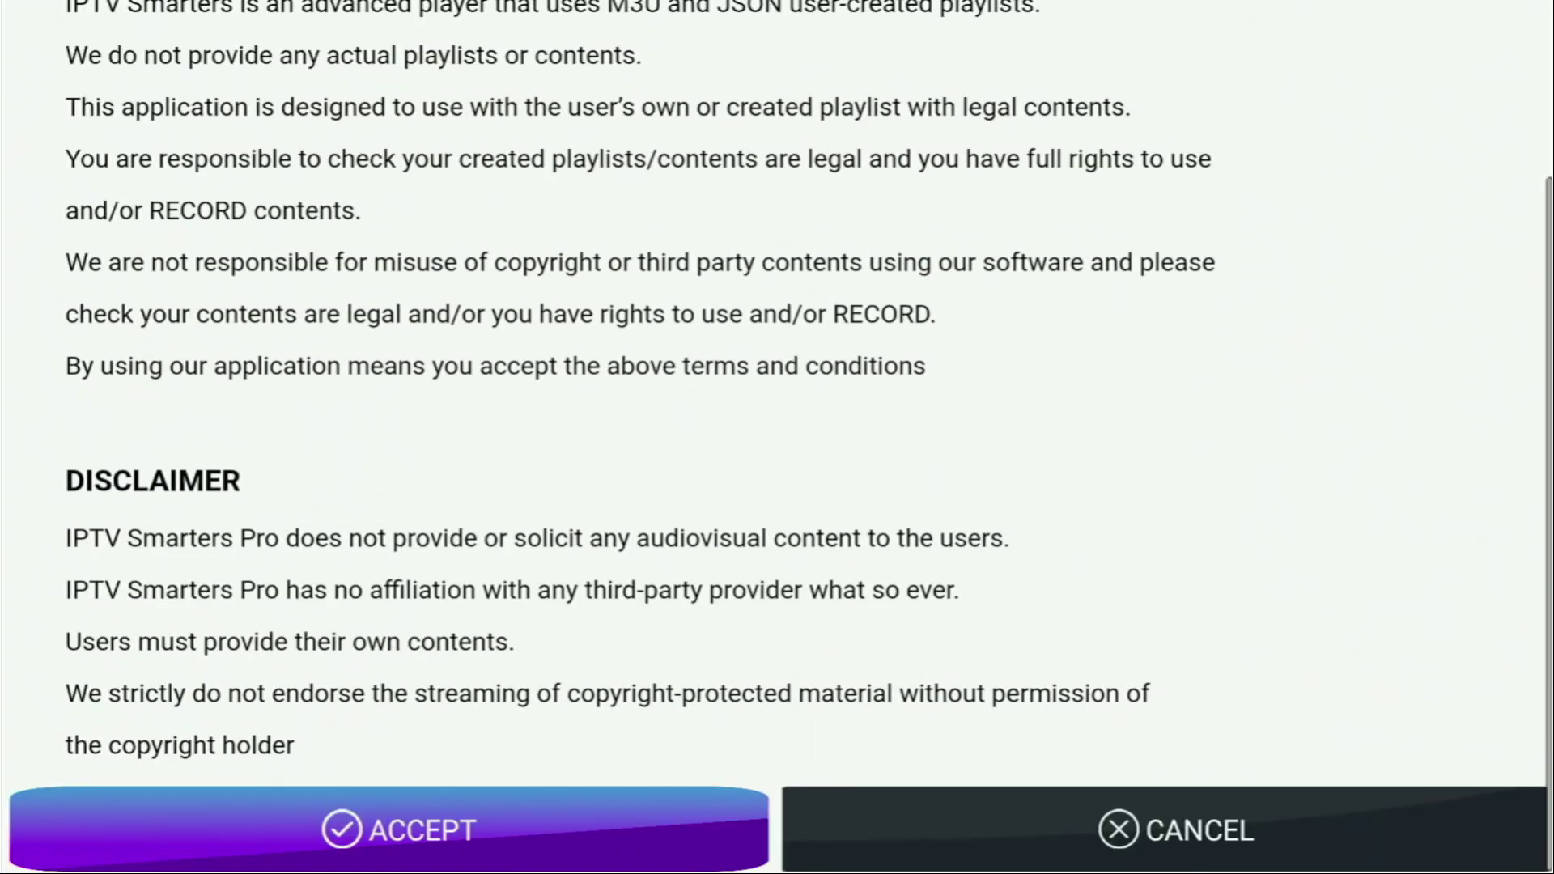
{"action": "key", "text": "Return"}
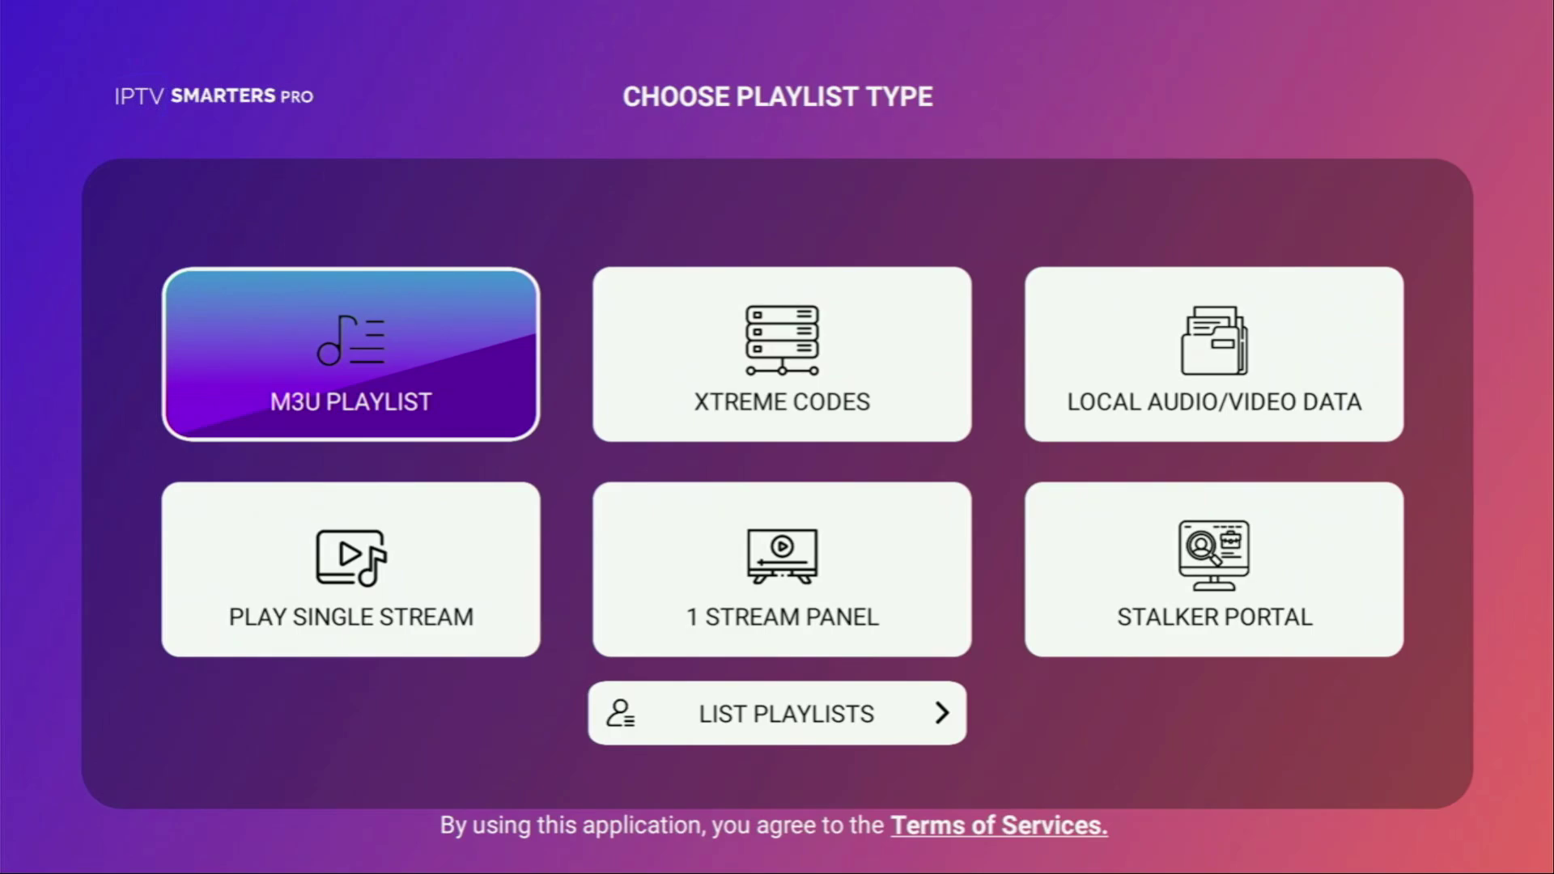
- Open the Xtreme Codes playlist form and move through its empty login and server URL fields
{"action": "key", "text": "Right"}
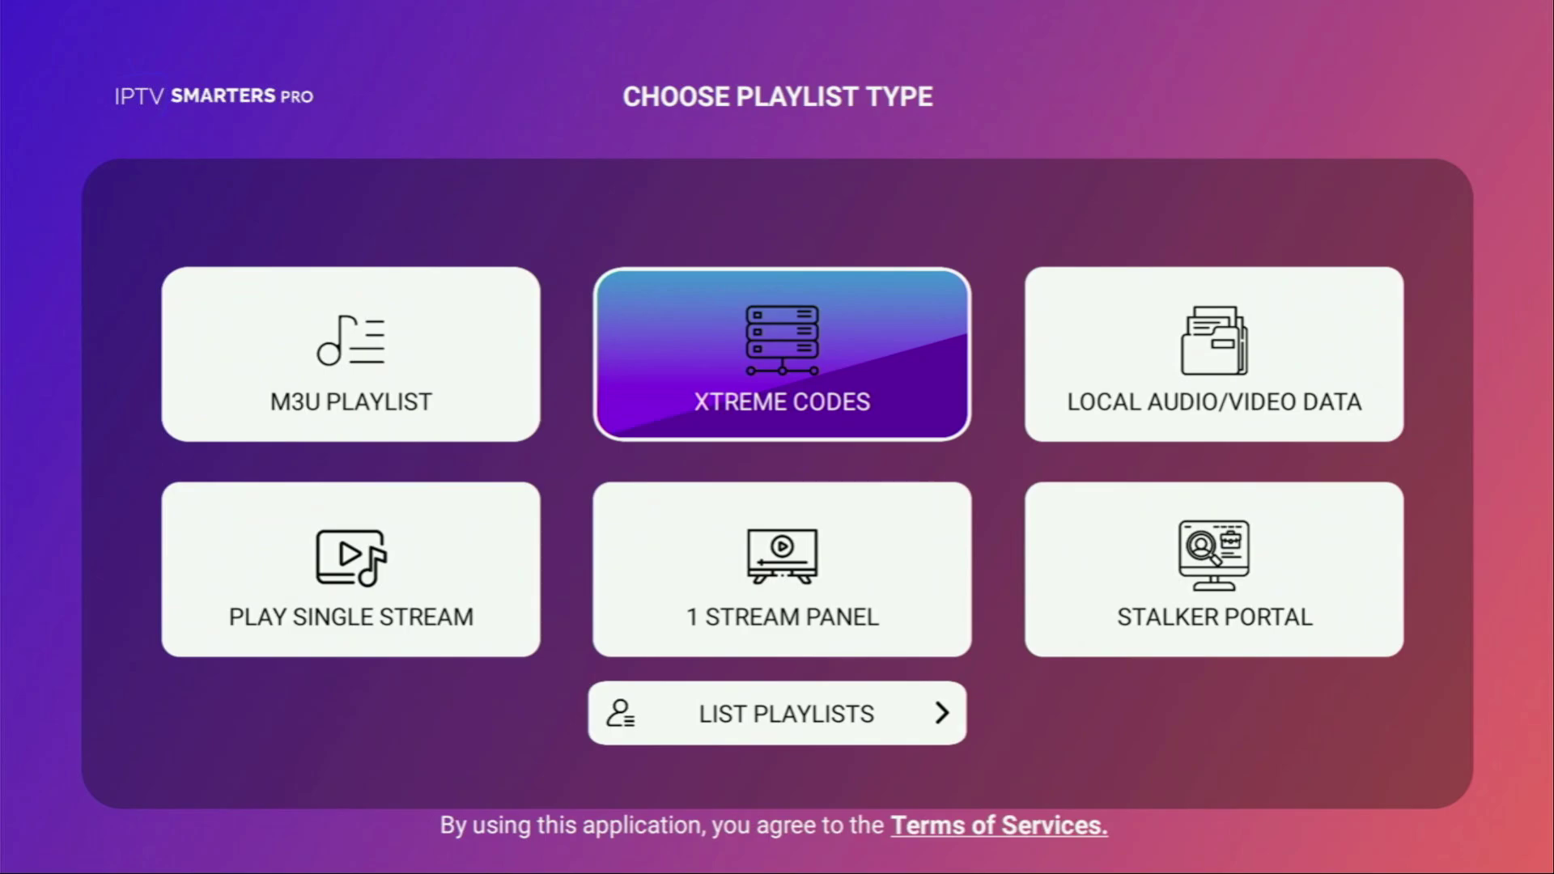
{"action": "key", "text": "Return"}
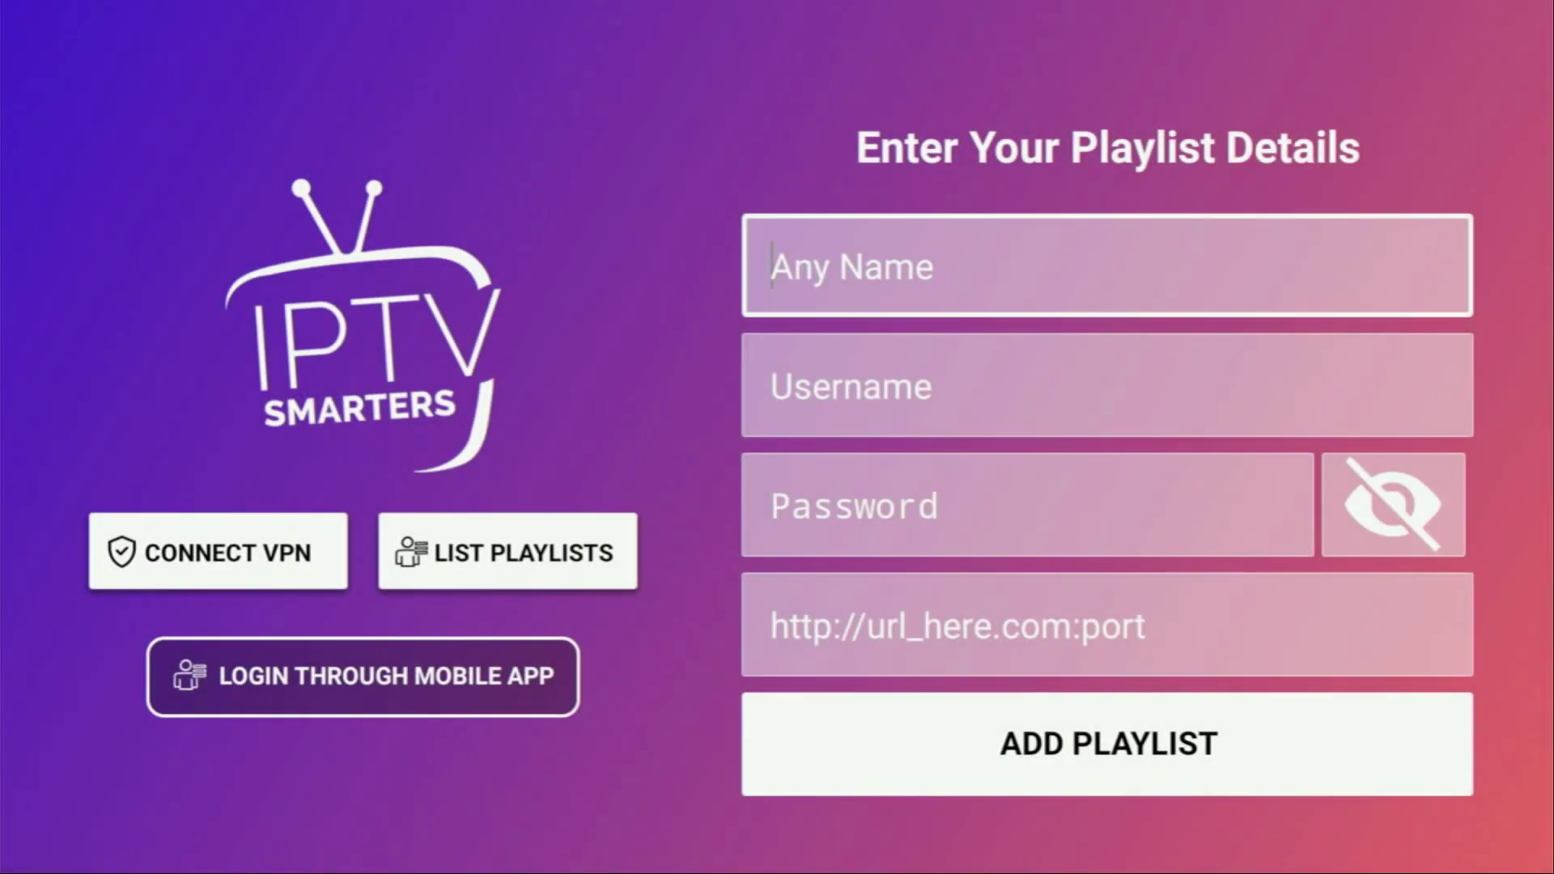
{"action": "key", "text": "Down"}
{"action": "key", "text": "Down"}
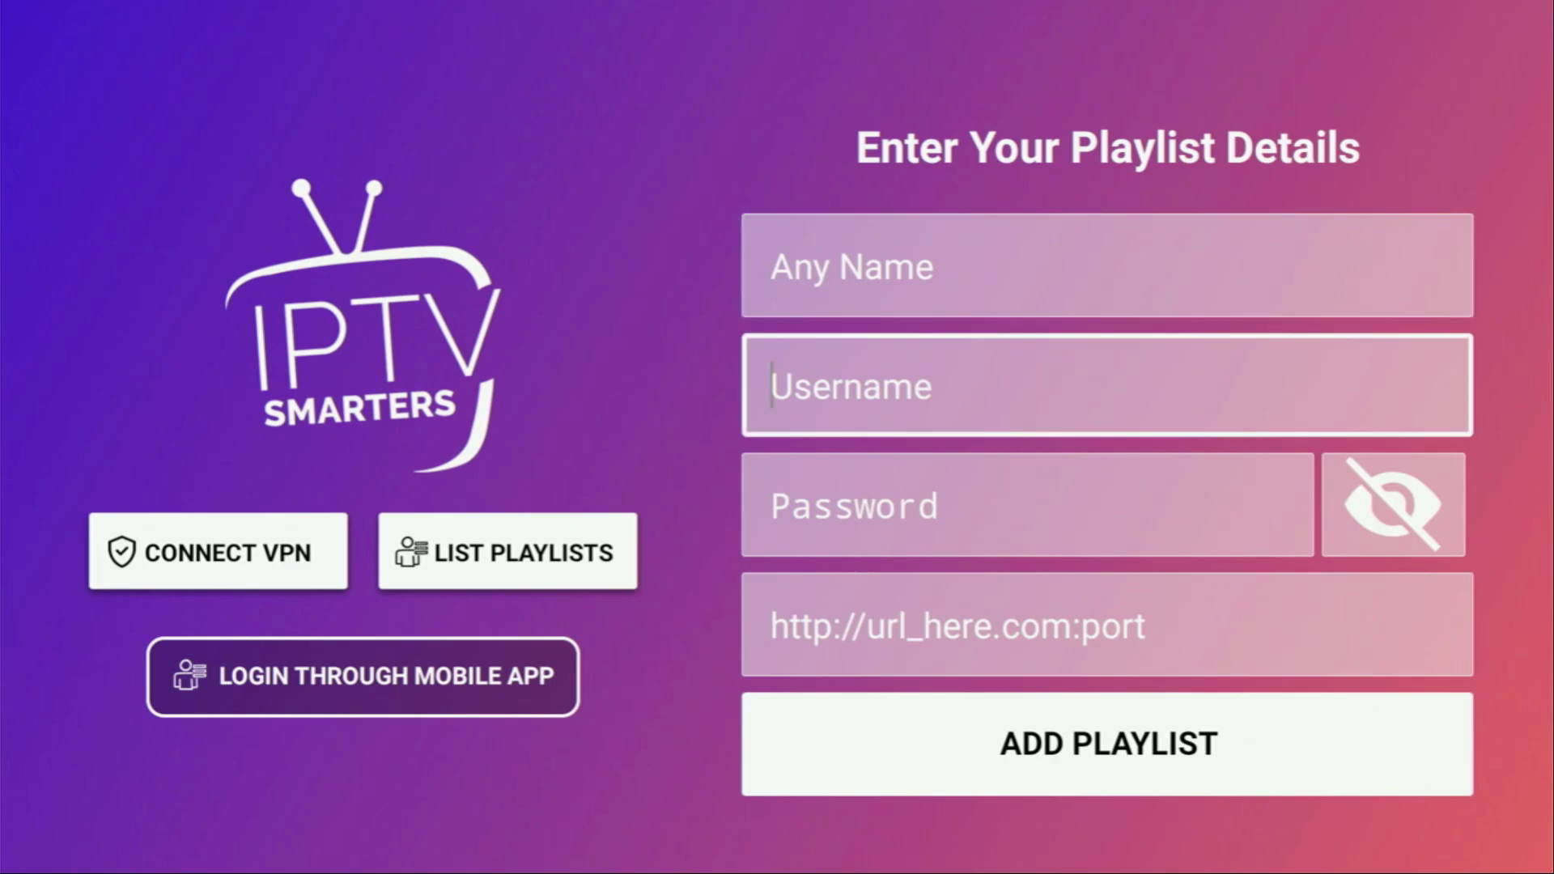
{"action": "key", "text": "Down"}
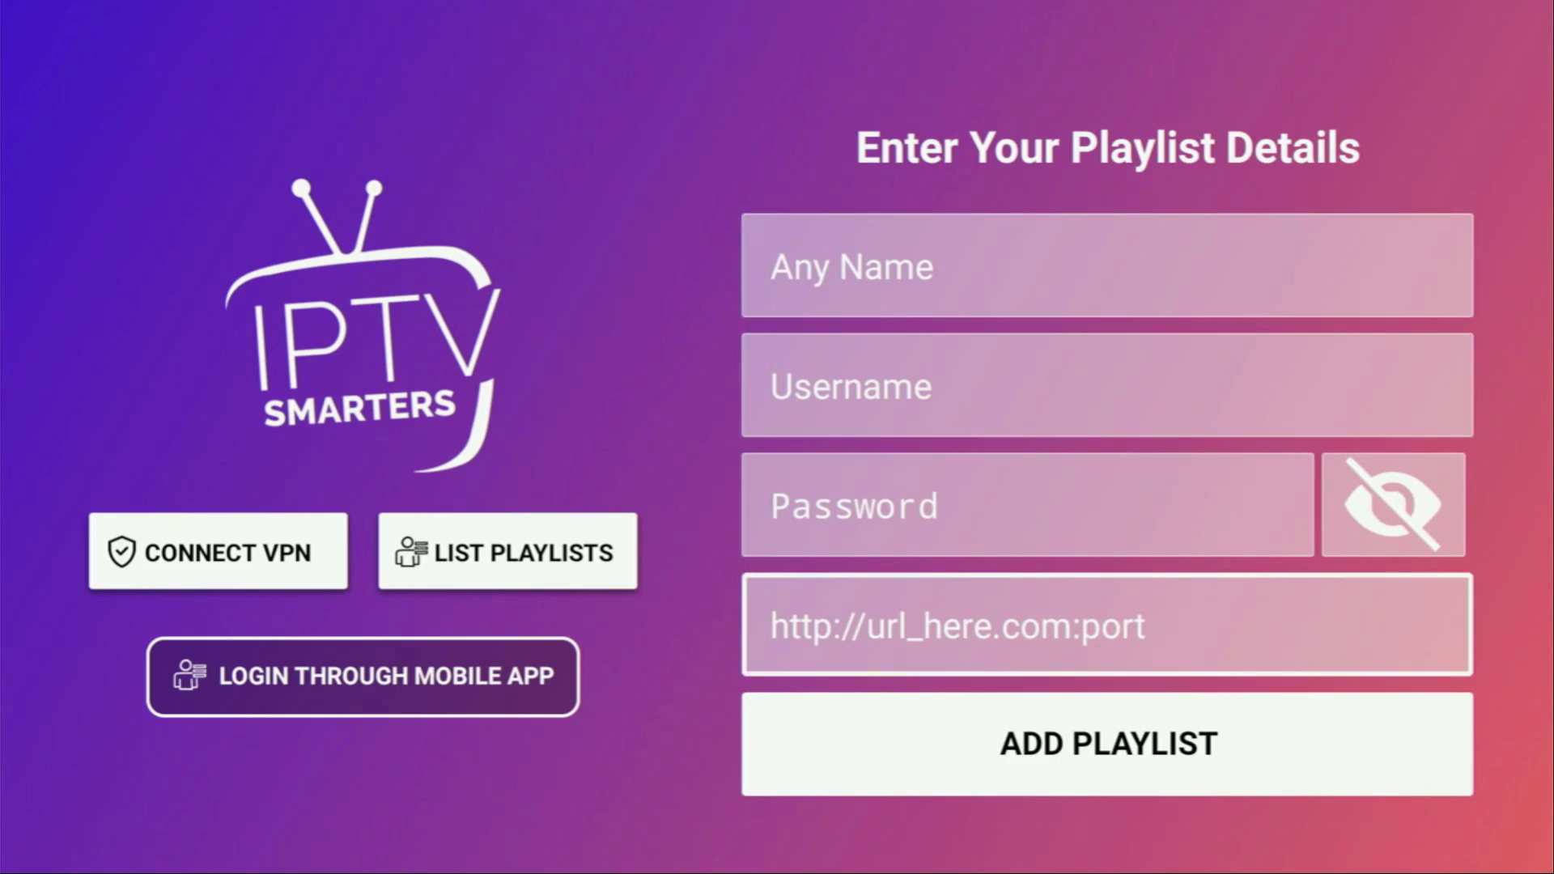
{"action": "key", "text": "Down"}
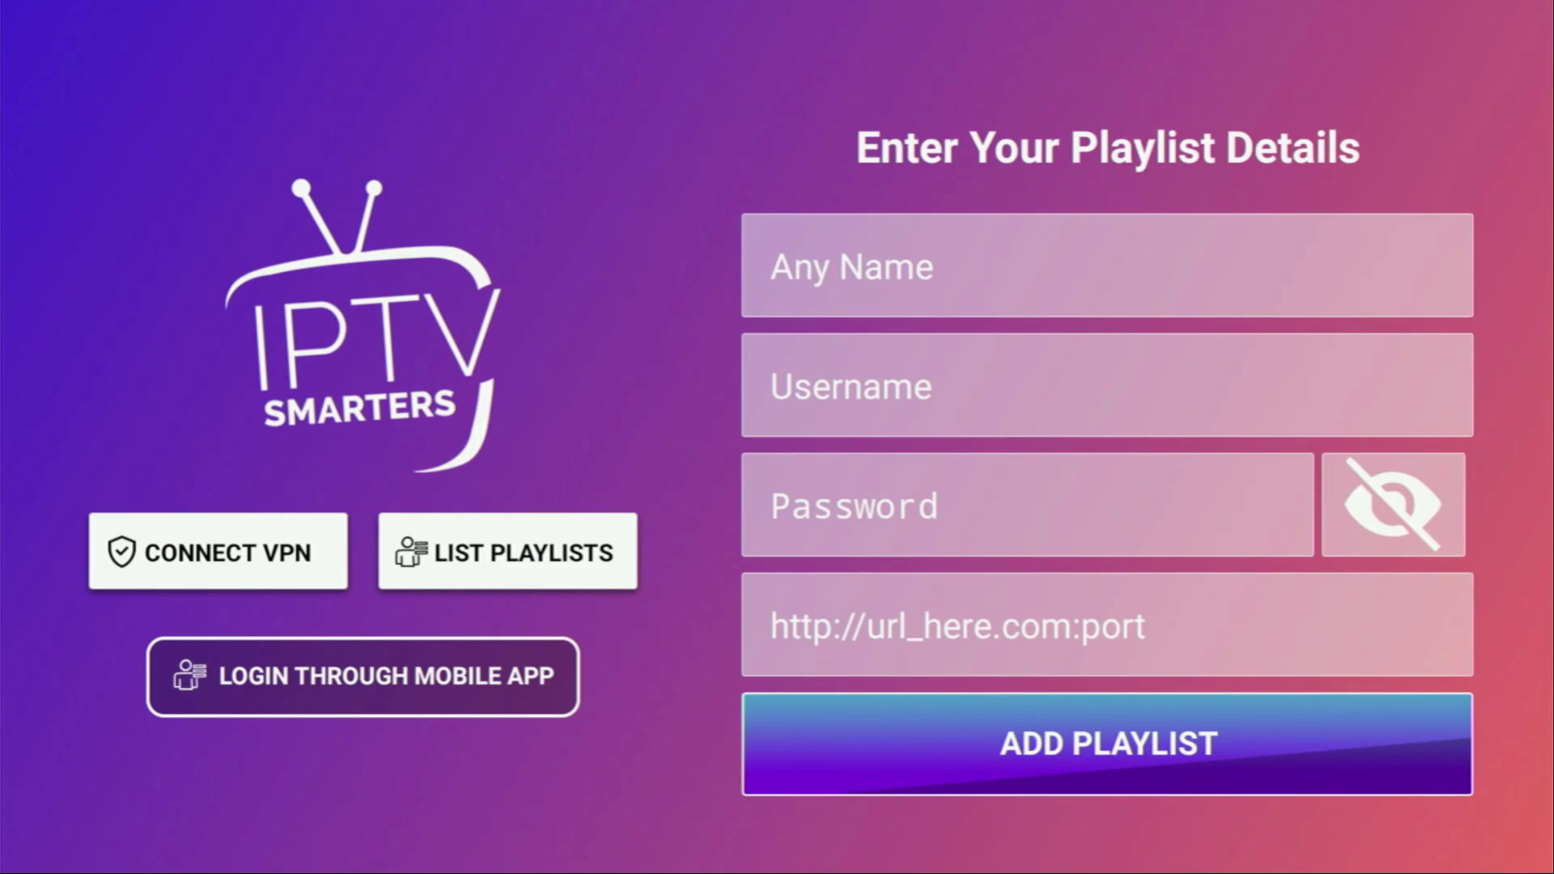
- Back out of the Xtreme Codes form, open M3U Playlist, and allow photo and media access
{"action": "key", "text": "Escape"}
{"action": "key", "text": "Down"}
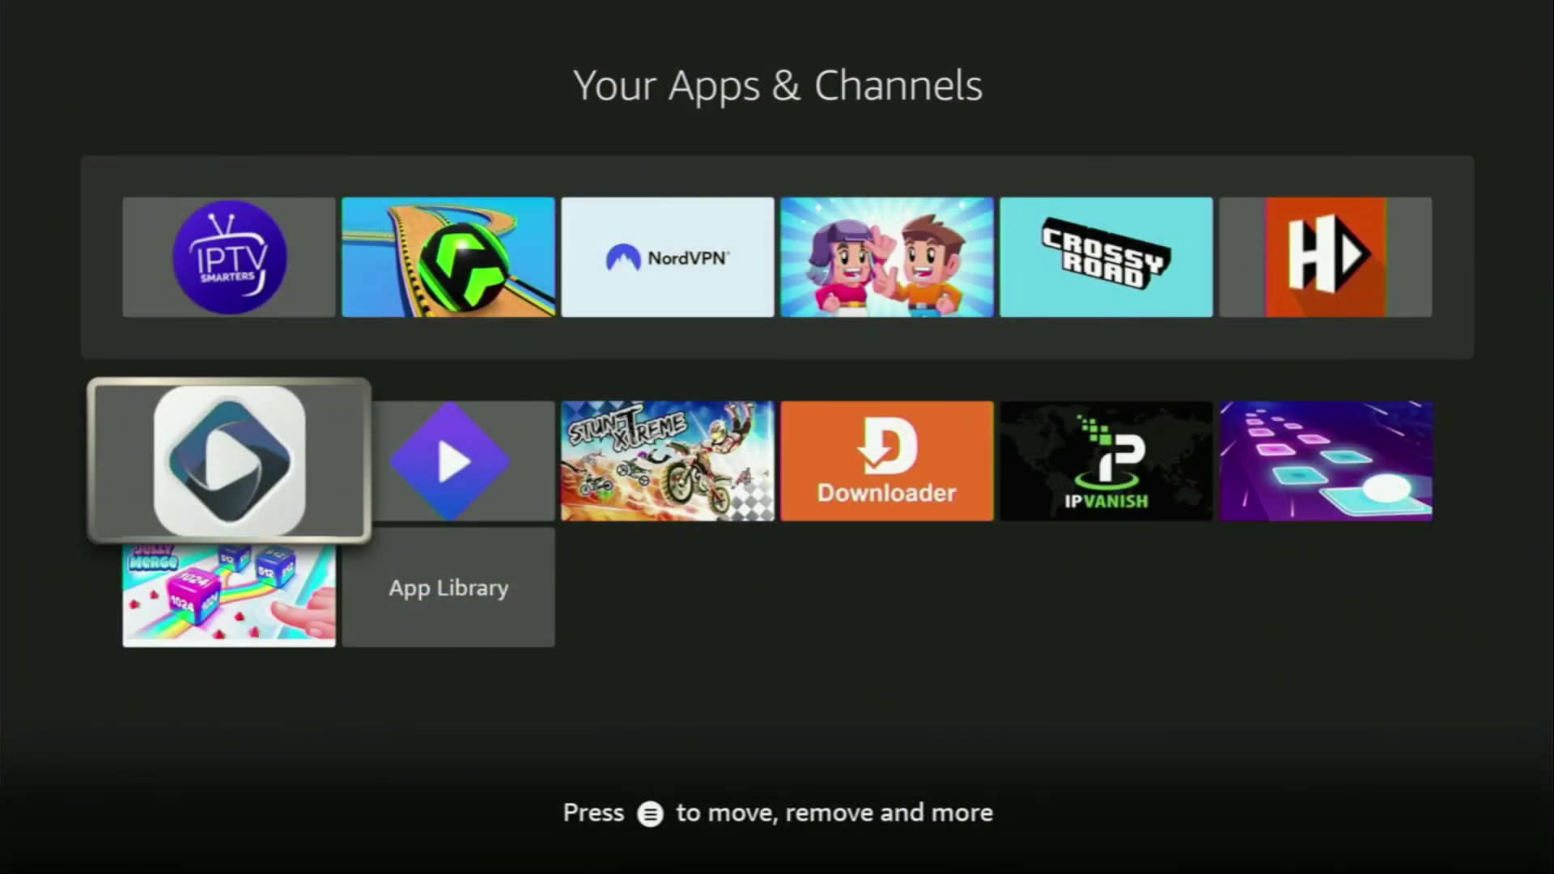
{"action": "key", "text": "Right"}
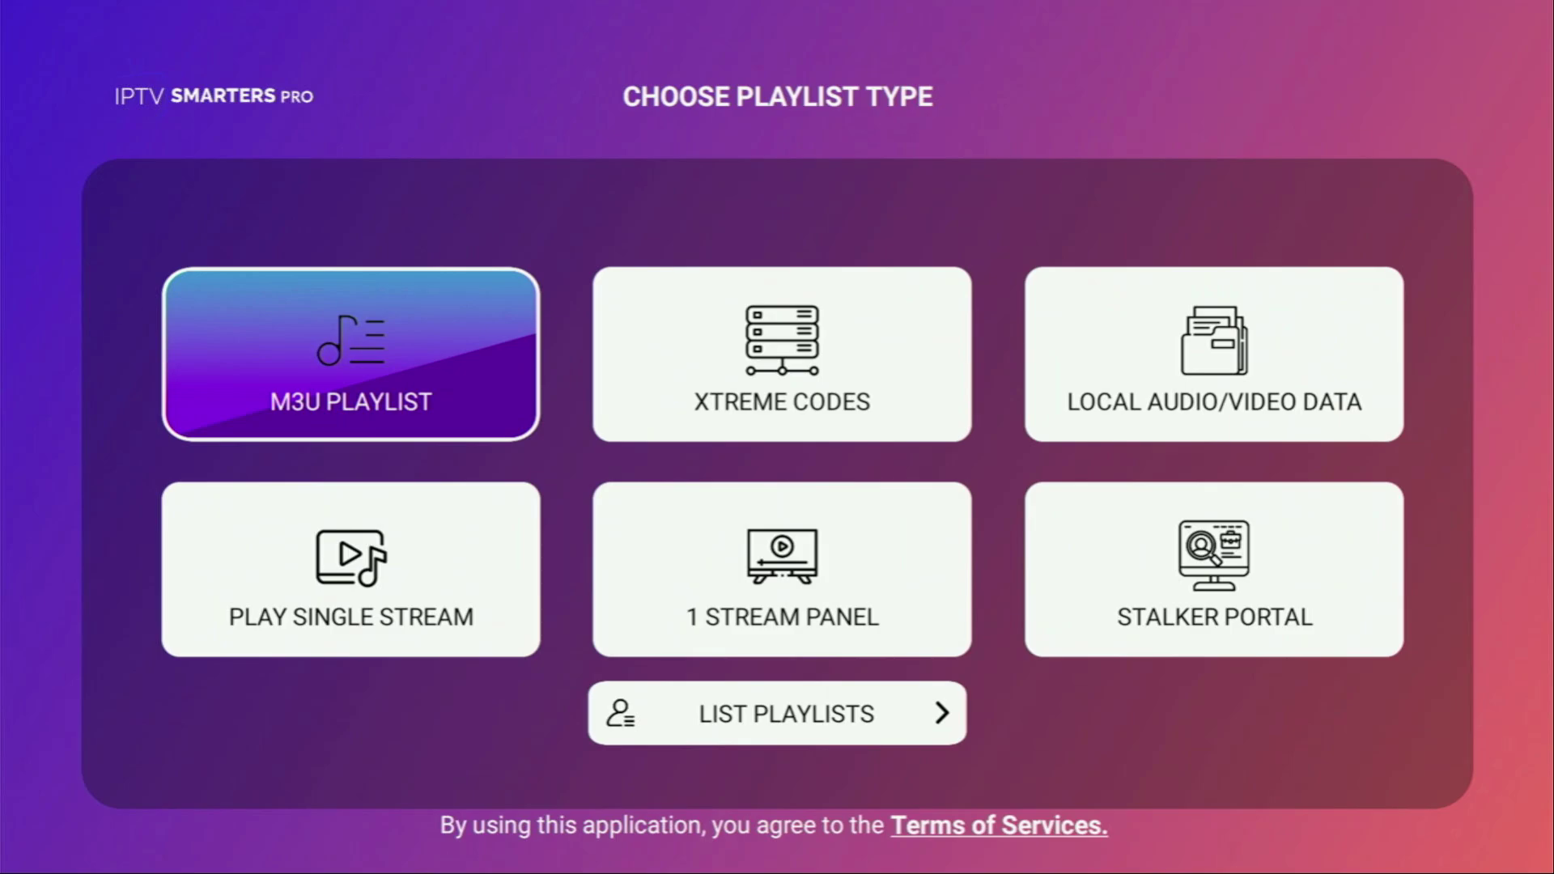
{"action": "key", "text": "Right"}
{"action": "key", "text": "Left"}
{"action": "key", "text": "Return"}
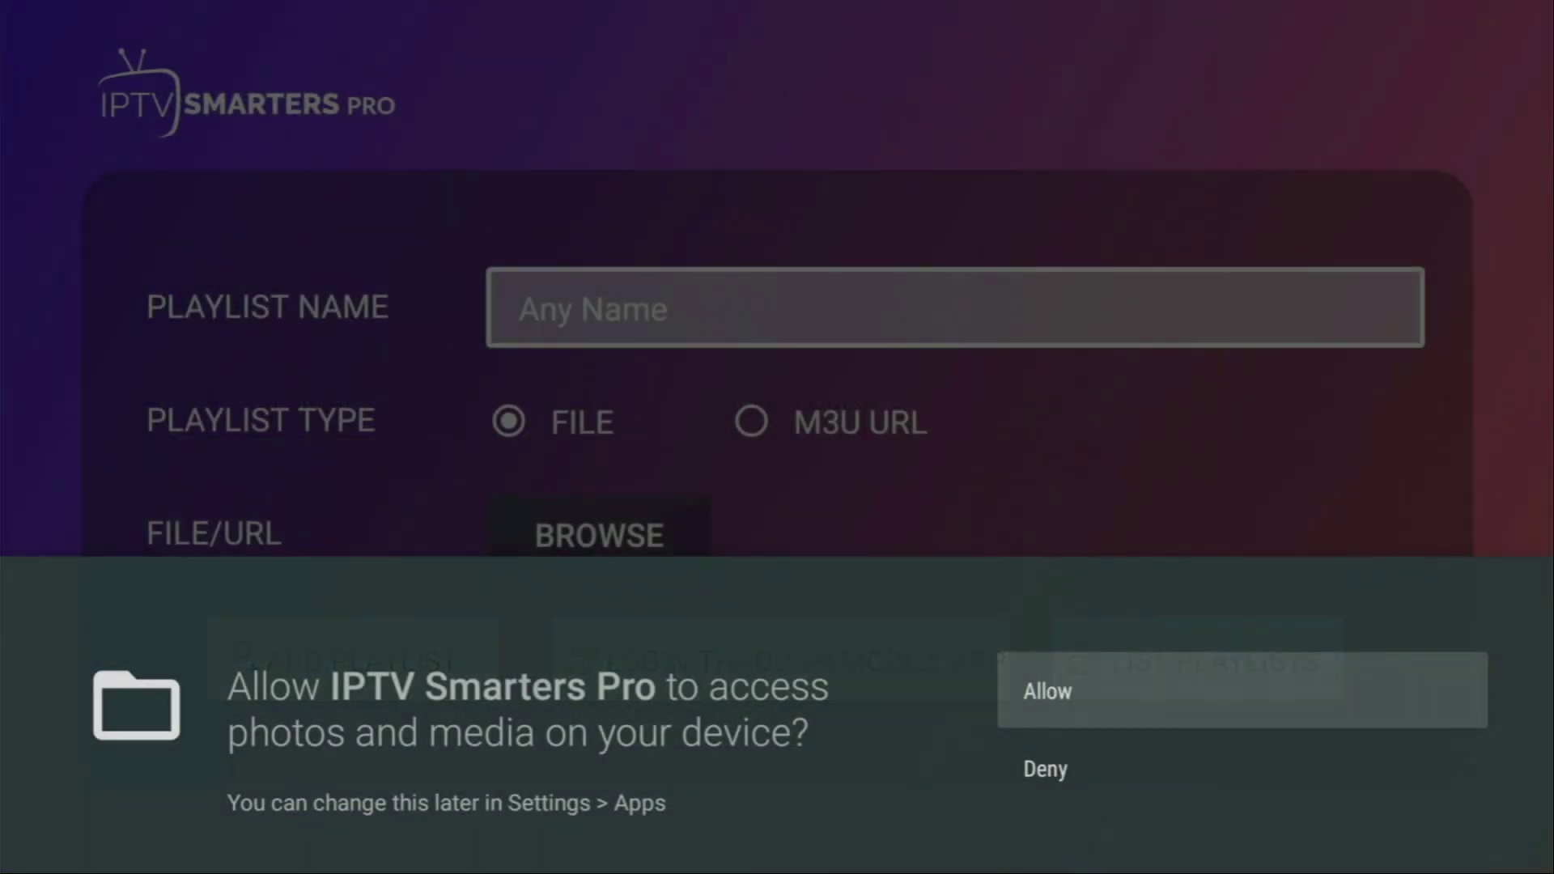
{"action": "key", "text": "Return"}
- Select M3U URL as the playlist type, leaving name and m3u line empty
{"action": "key", "text": "Down"}
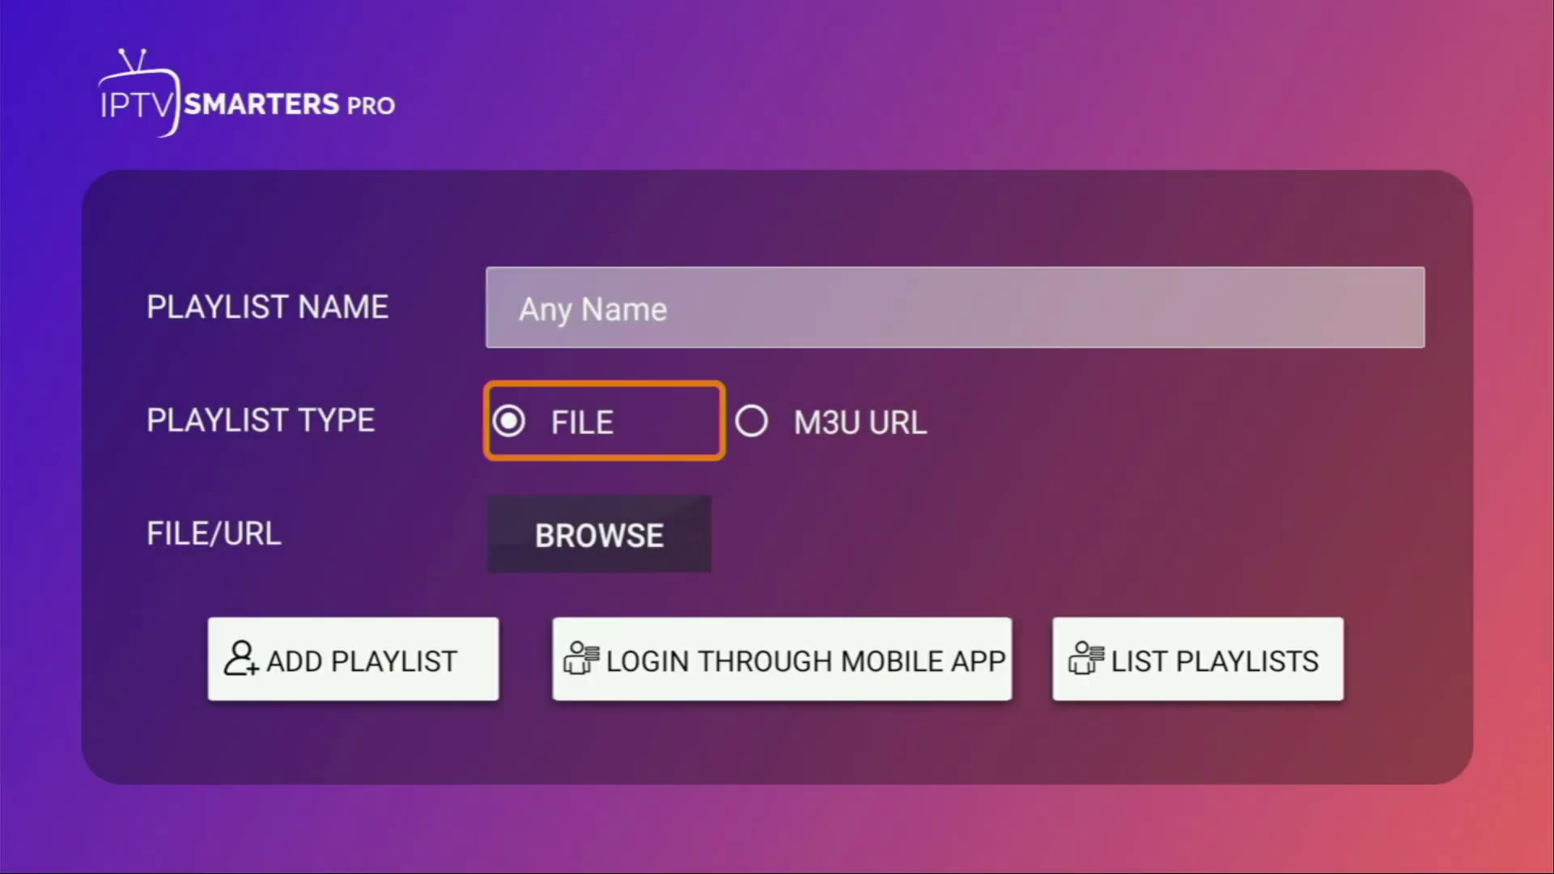
{"action": "key", "text": "Up"}
{"action": "key", "text": "Down"}
{"action": "key", "text": "Right"}
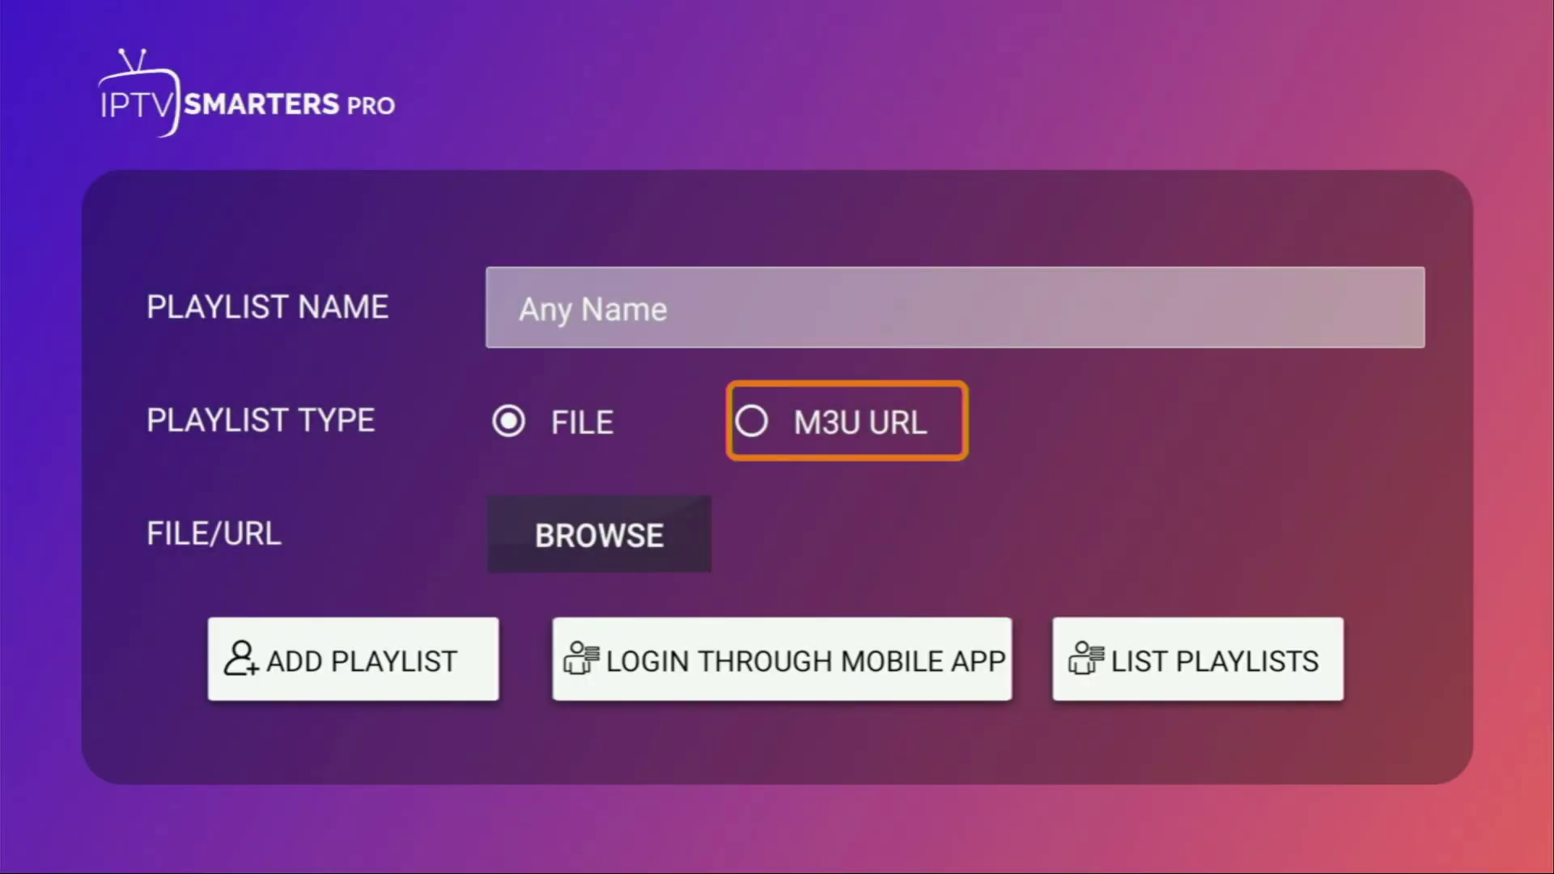
{"action": "key", "text": "Return"}
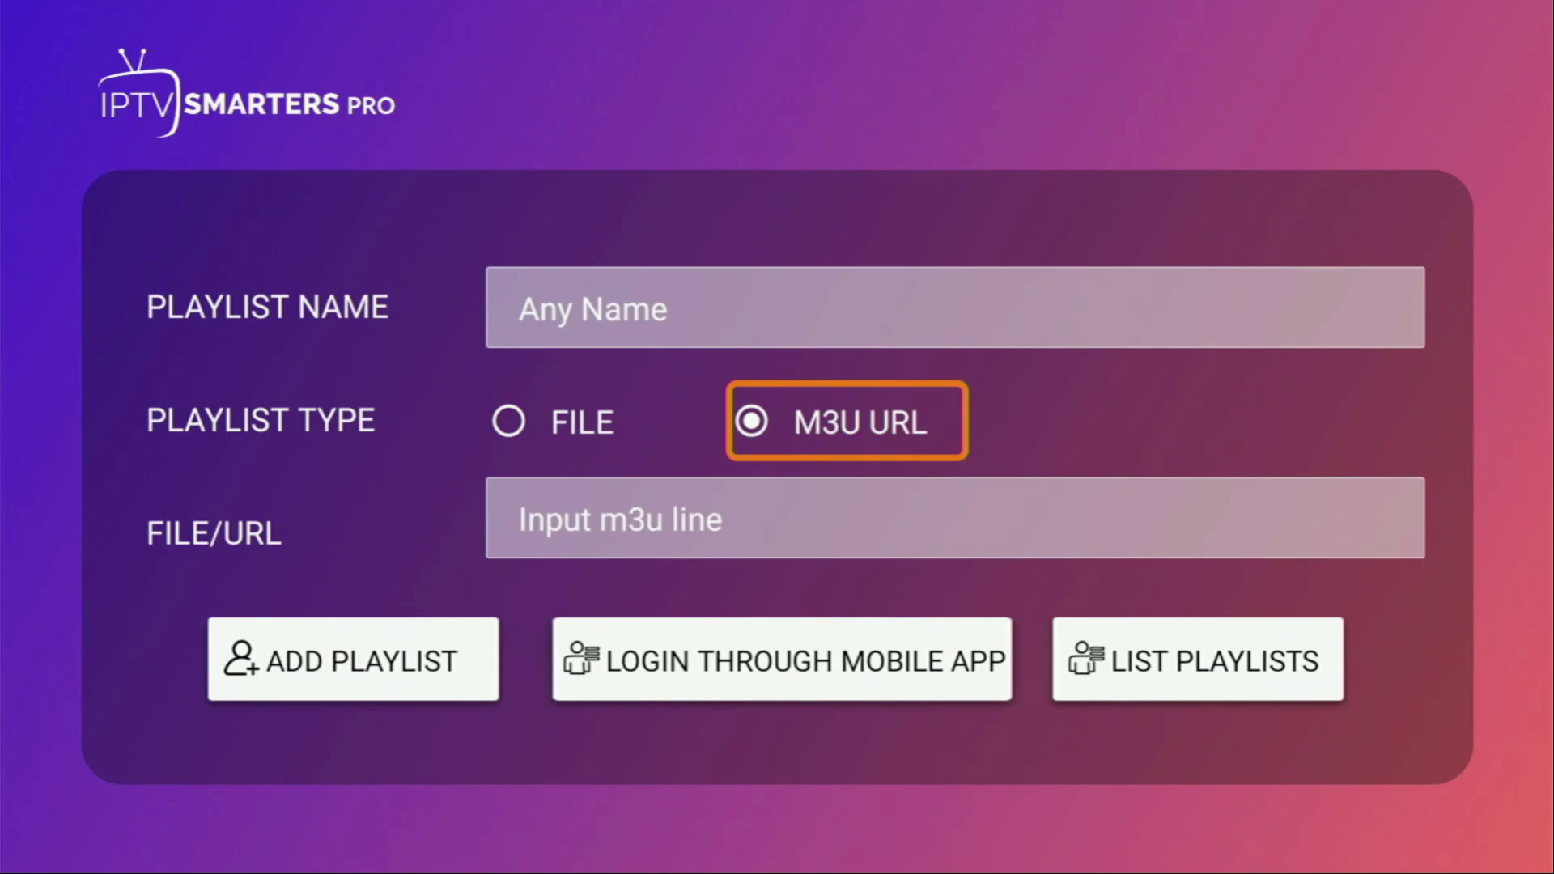
{"action": "key", "text": "Down"}
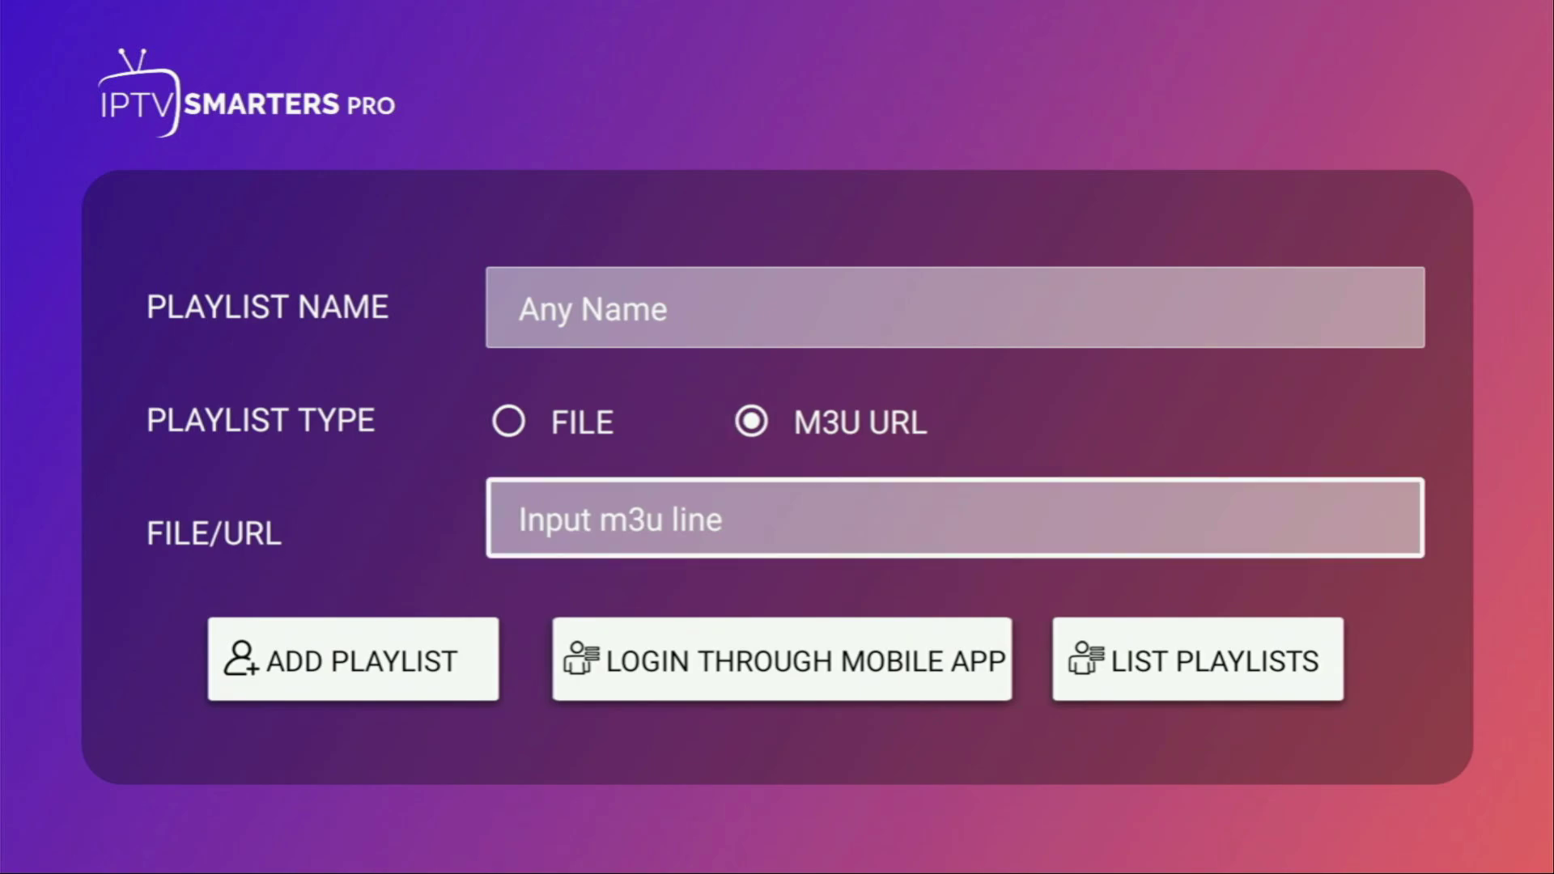
{"action": "key", "text": "Down"}
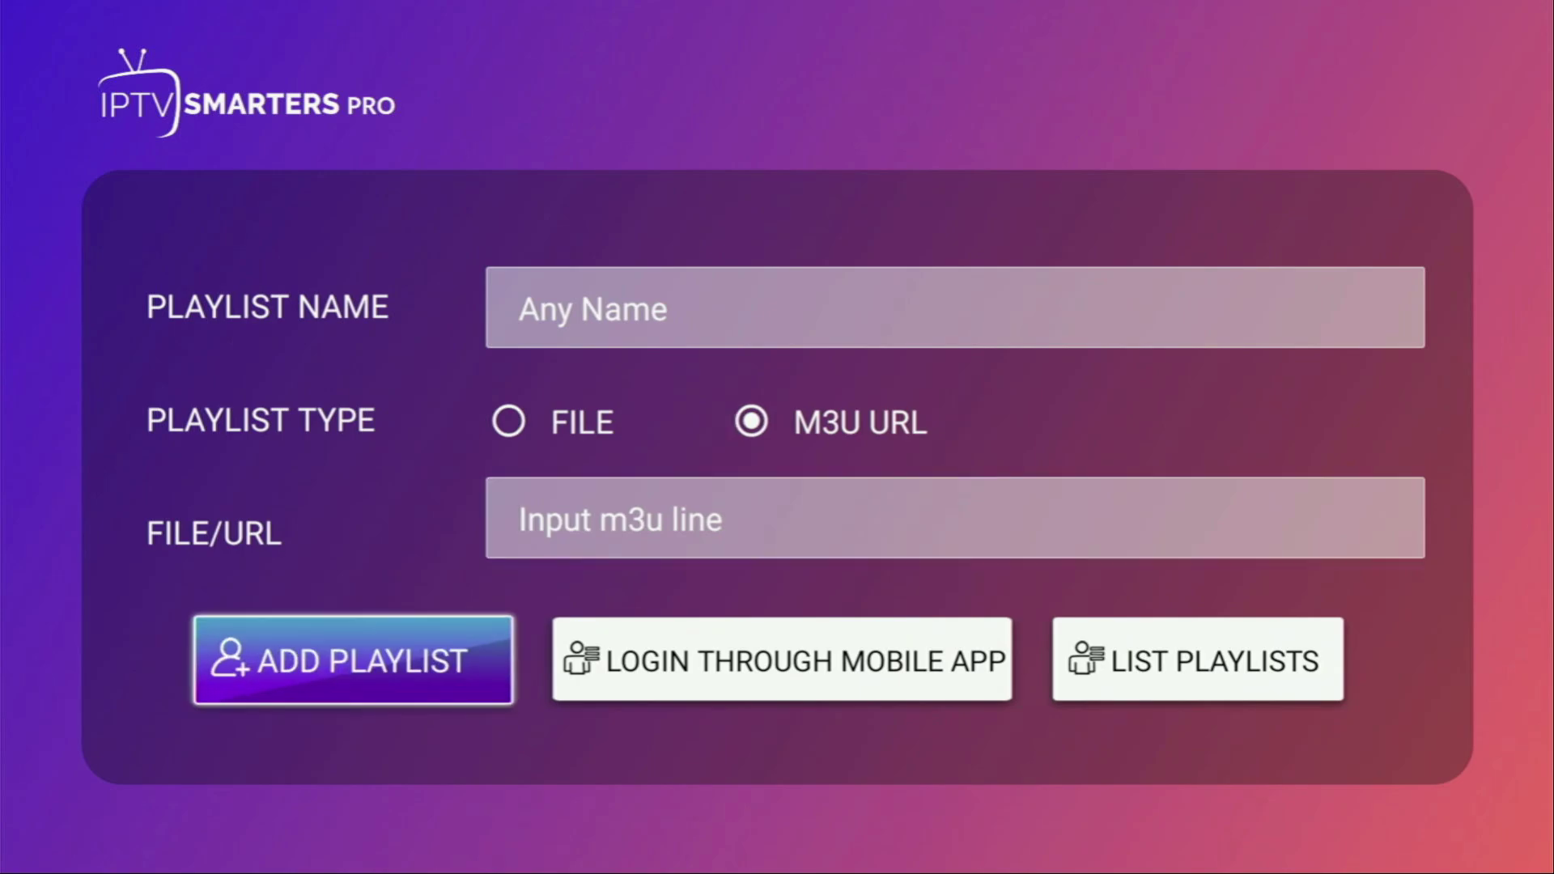